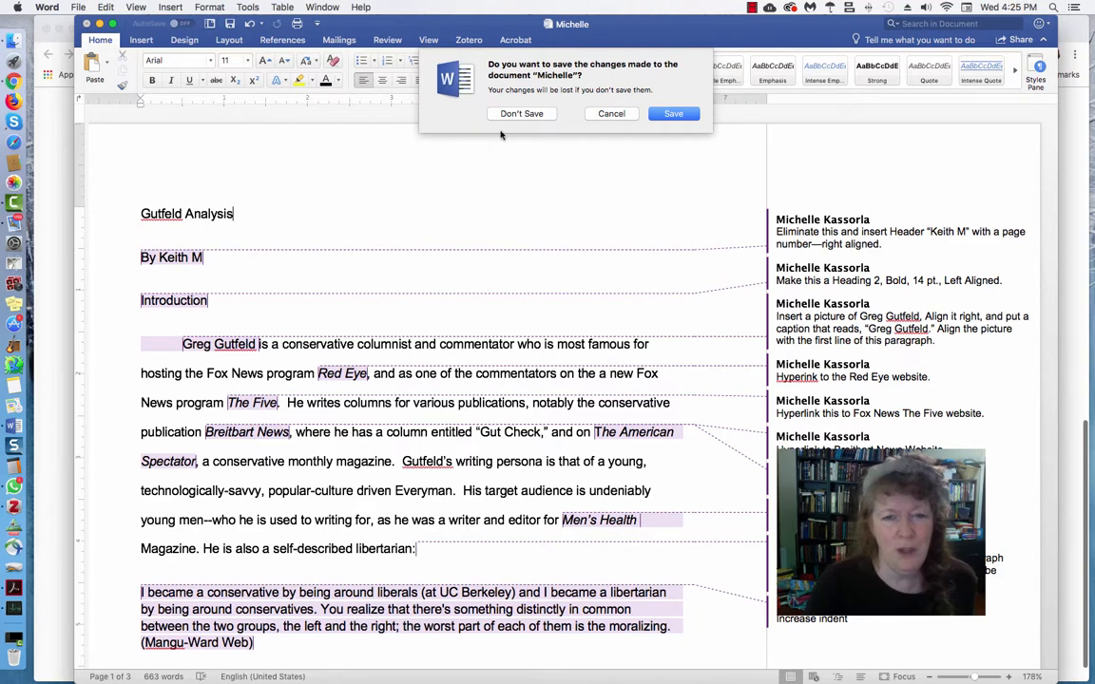
Save the FixGutfeldAnalysis (3) document as a Word .docx file named DrK on the Desktop
click(665, 113)
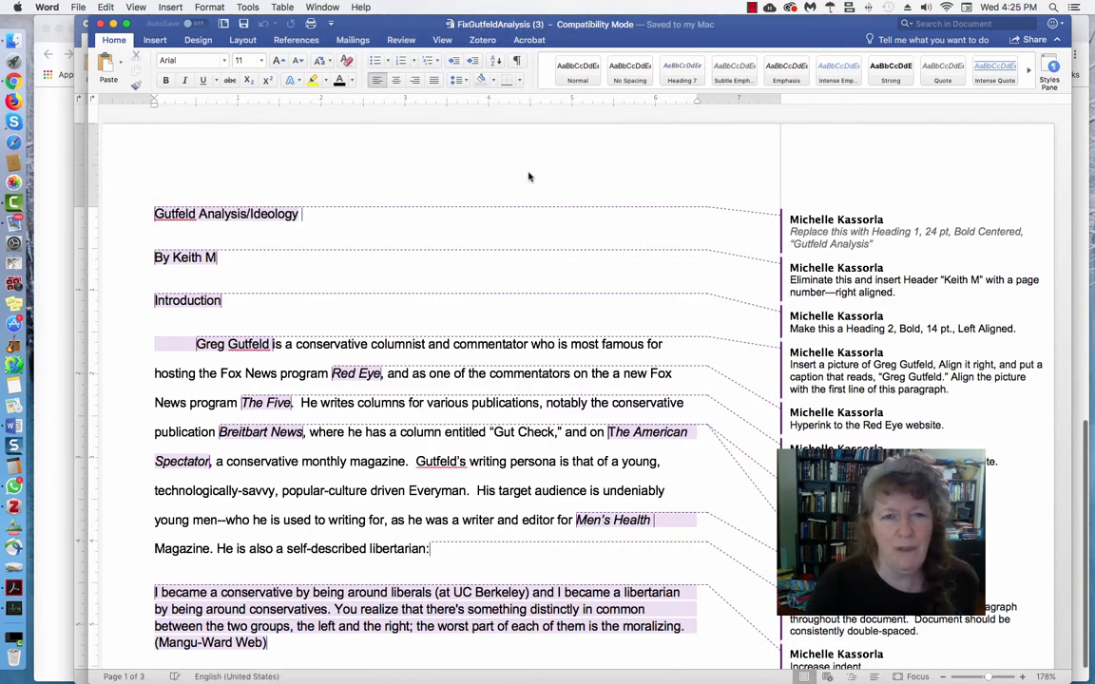
click(79, 8)
click(107, 102)
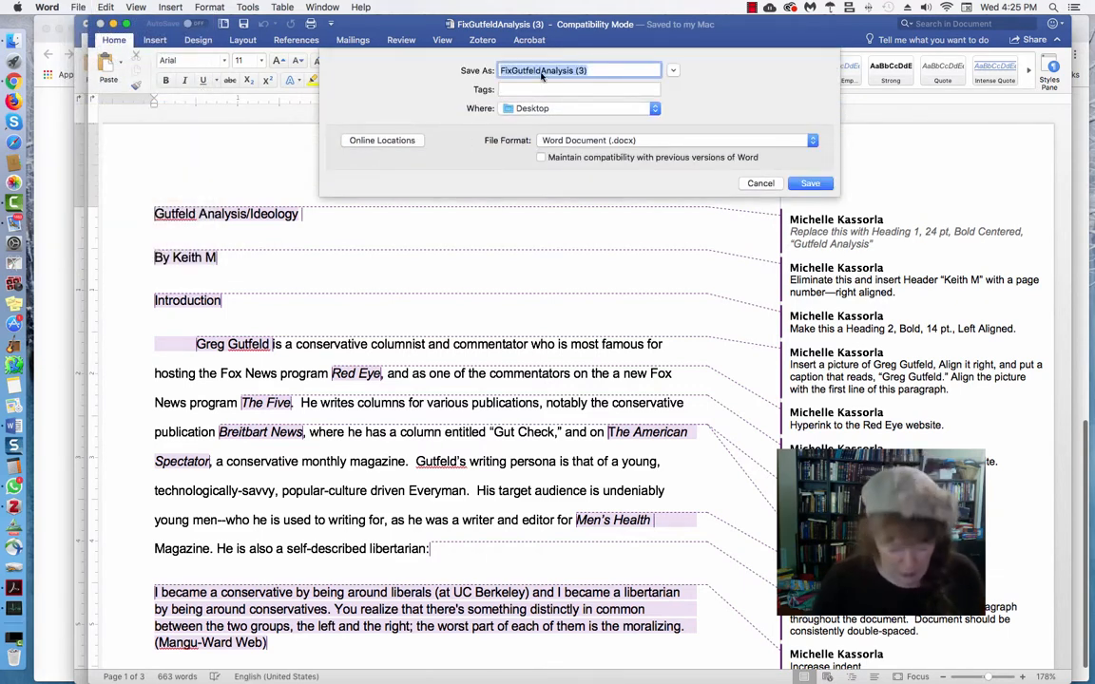
text(Dr)
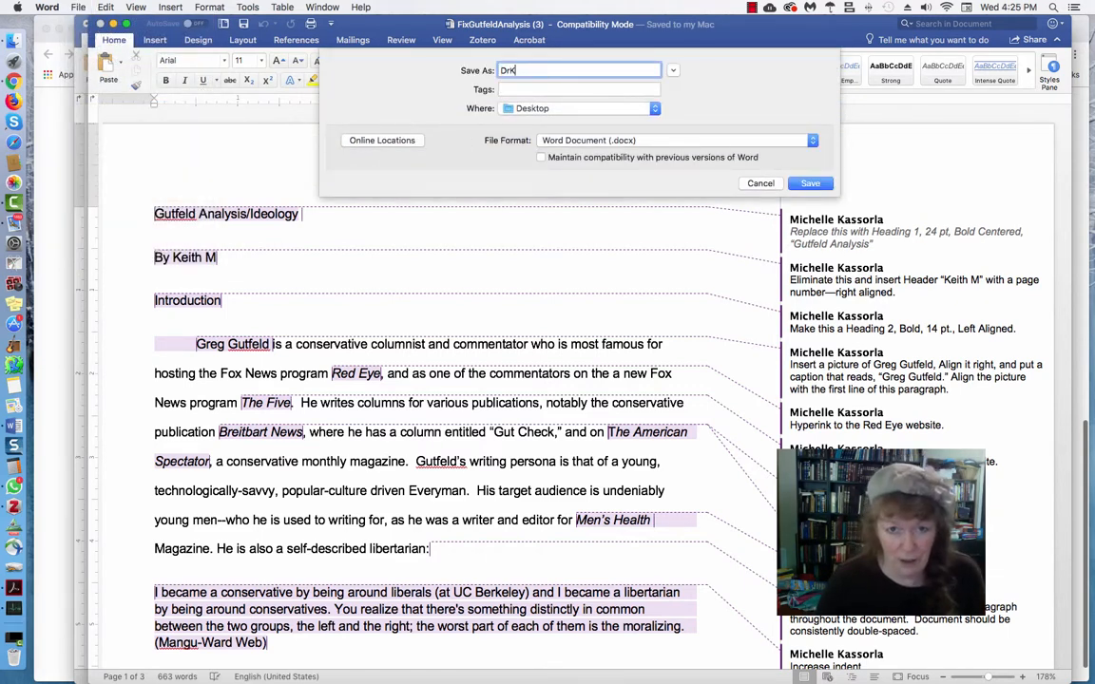
text(K)
key(Return)
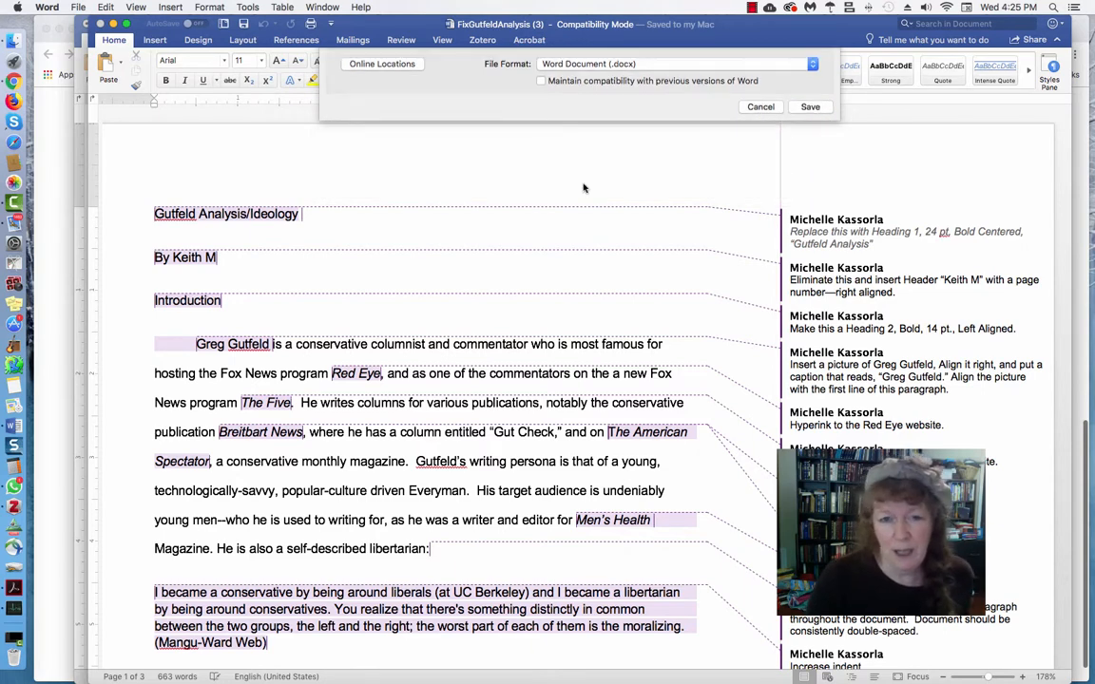
Close the other open copy of the document without saving its changes
click(85, 25)
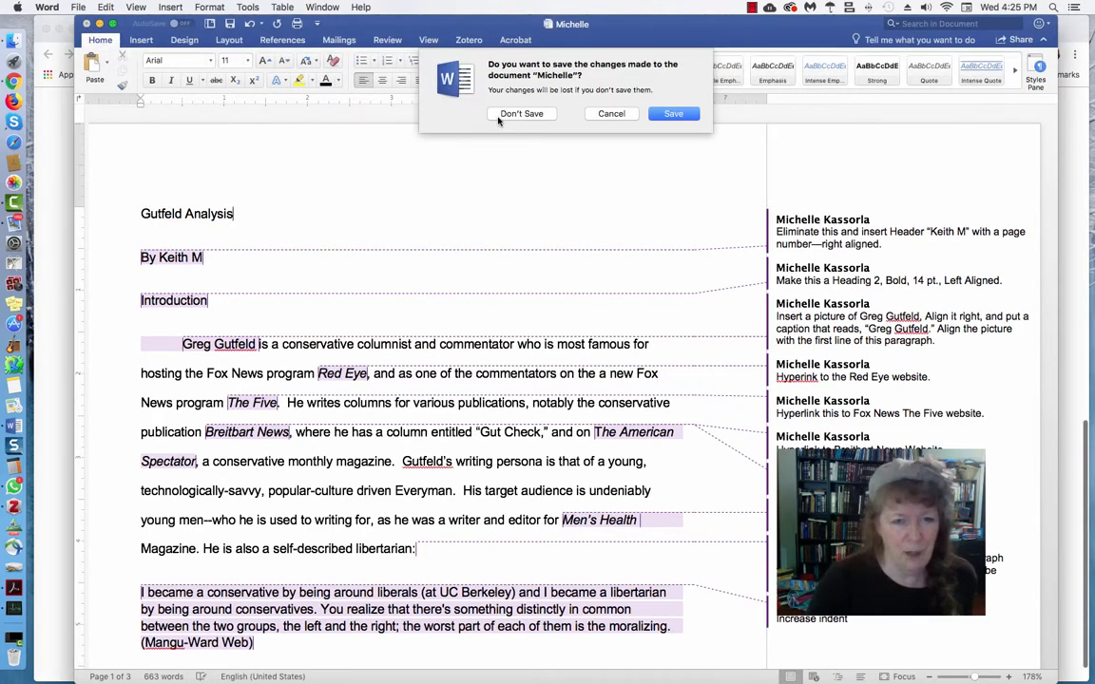
key(Escape)
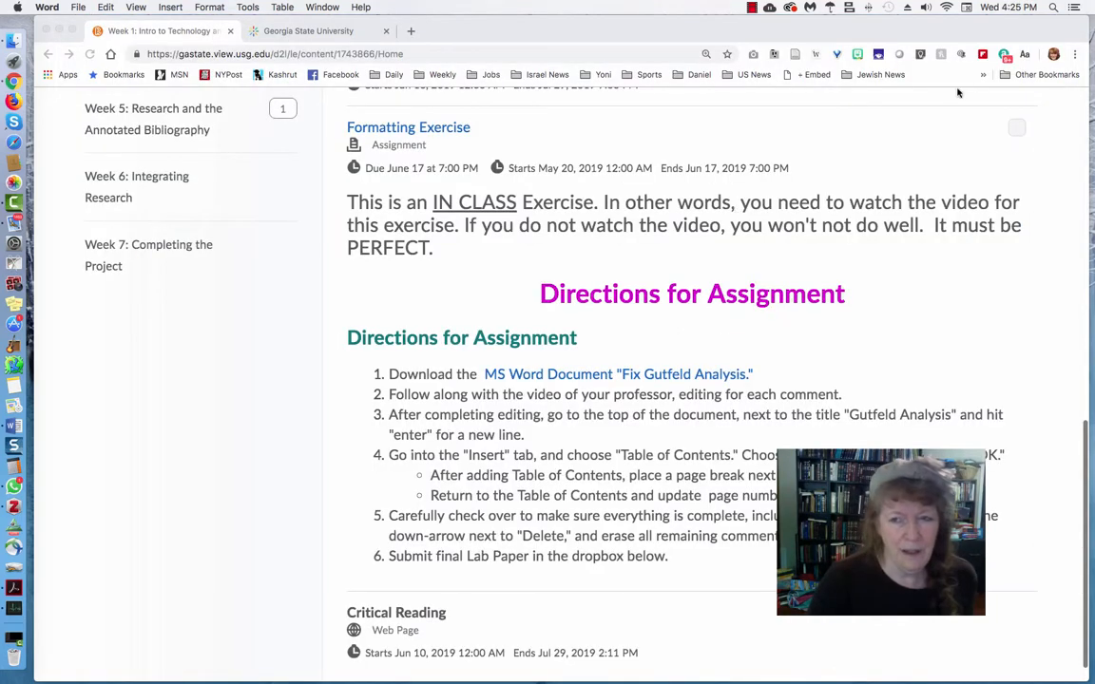
Uncover the desktop behind the browser, open the DrK document, and bring it to the front
drag(962, 36, 557, 34)
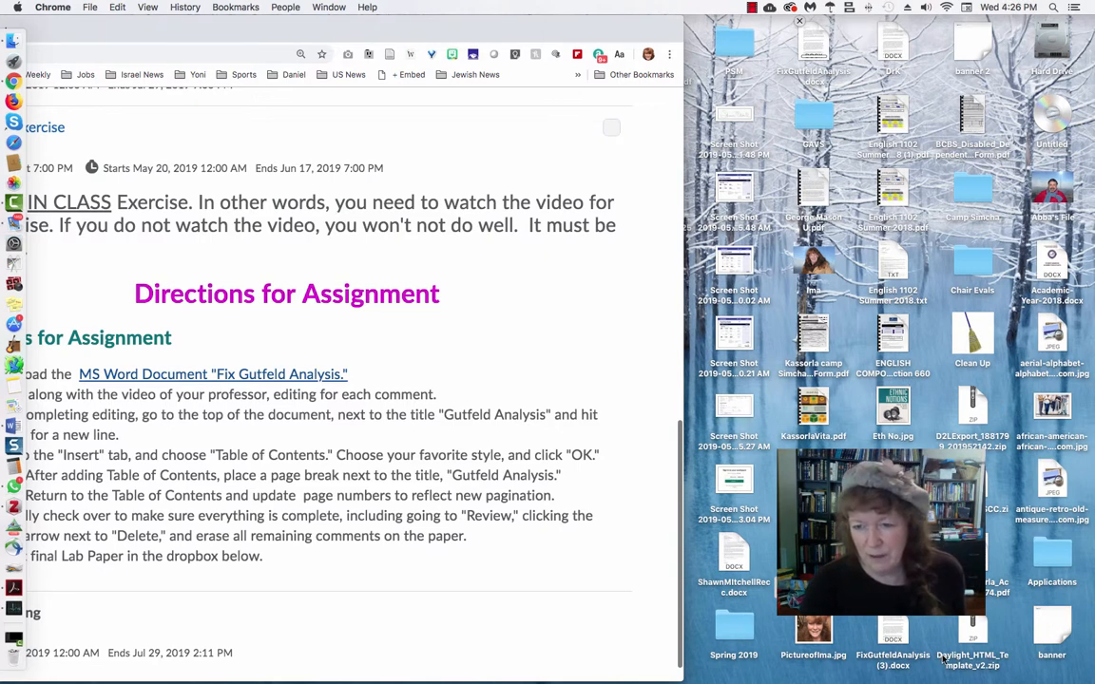
click(892, 46)
drag(599, 34, 912, 33)
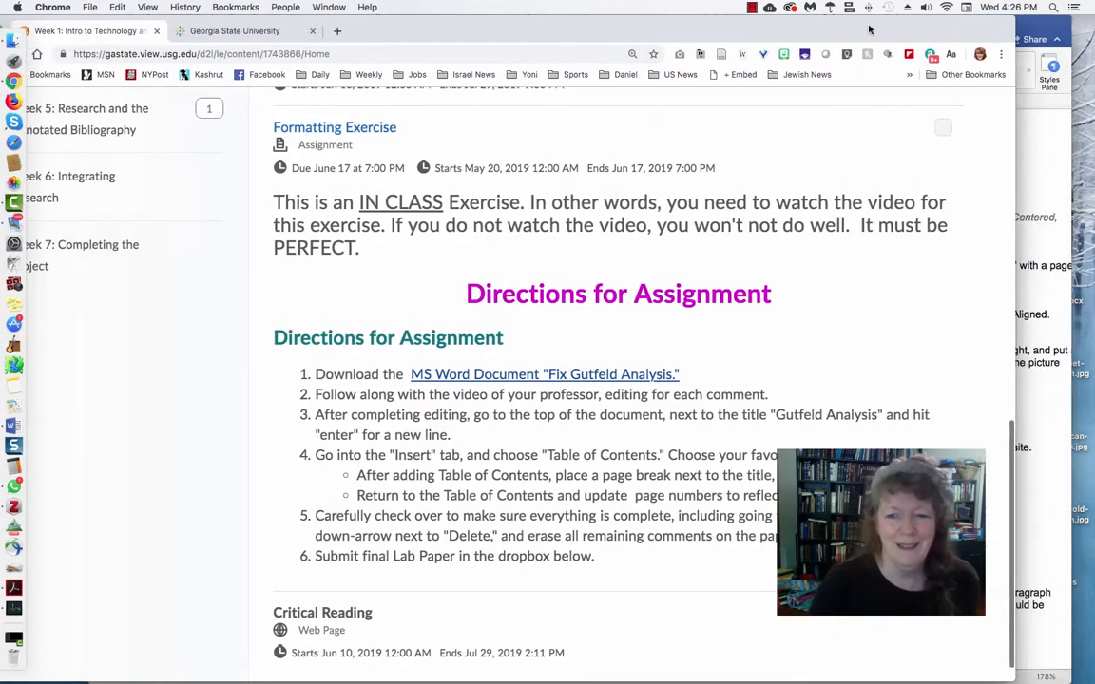
click(1051, 460)
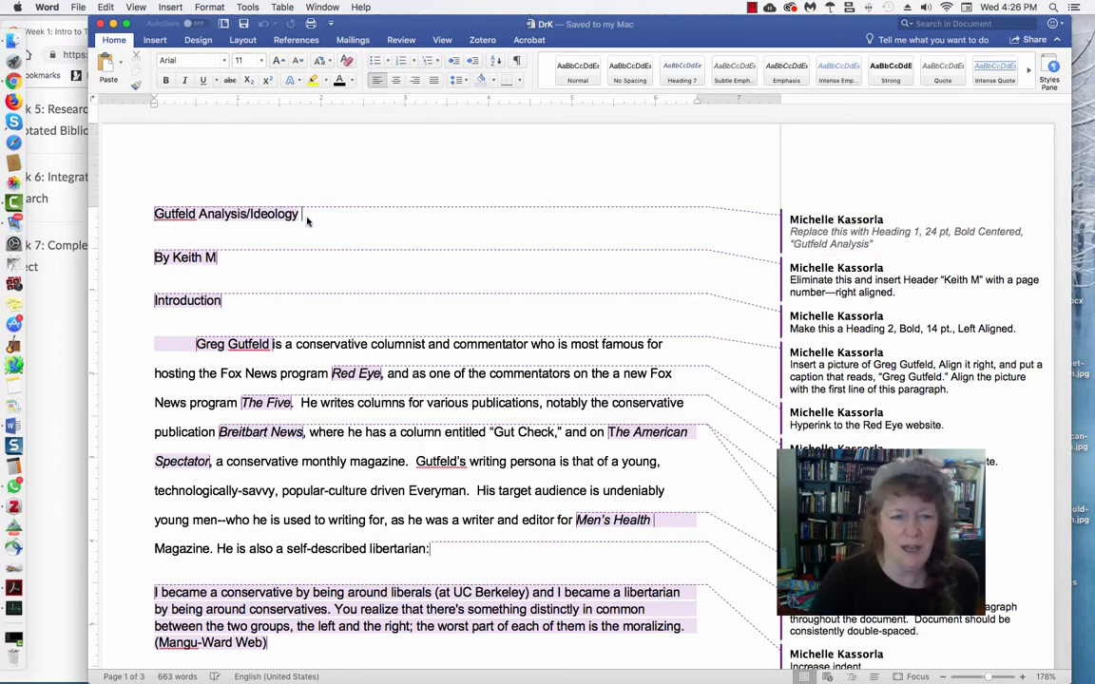
Remove "/Ideology" from the title so it reads "Gutfeld Analysis" and apply the Heading 1 style to it
drag(309, 215, 248, 217)
key(BackSpace)
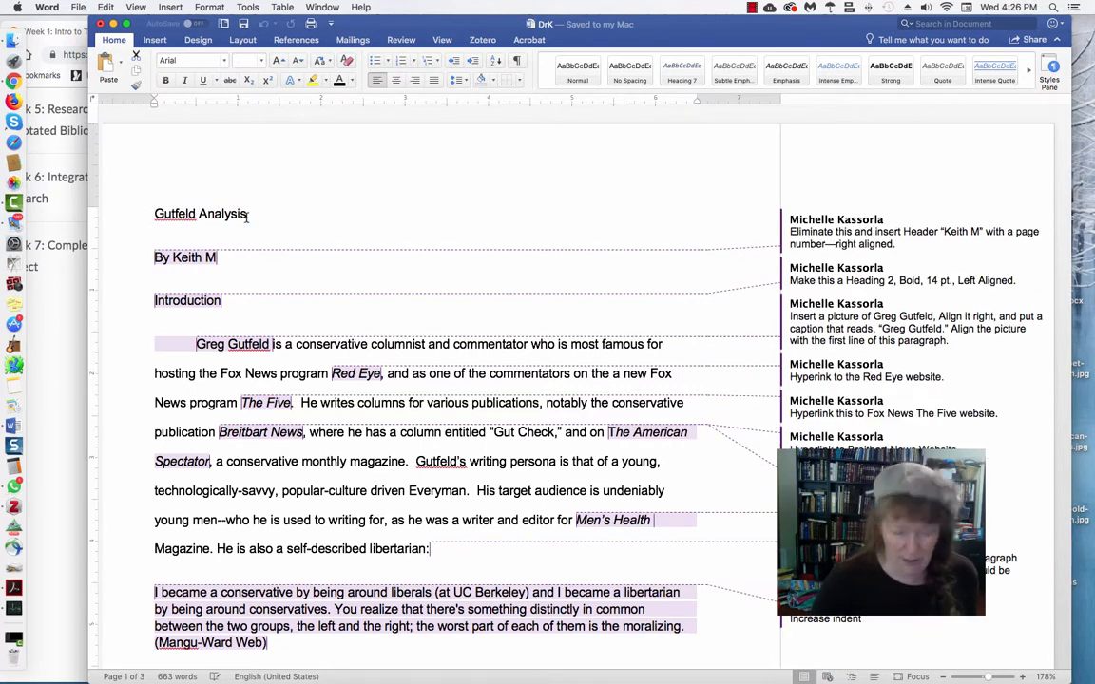
triple_click(249, 215)
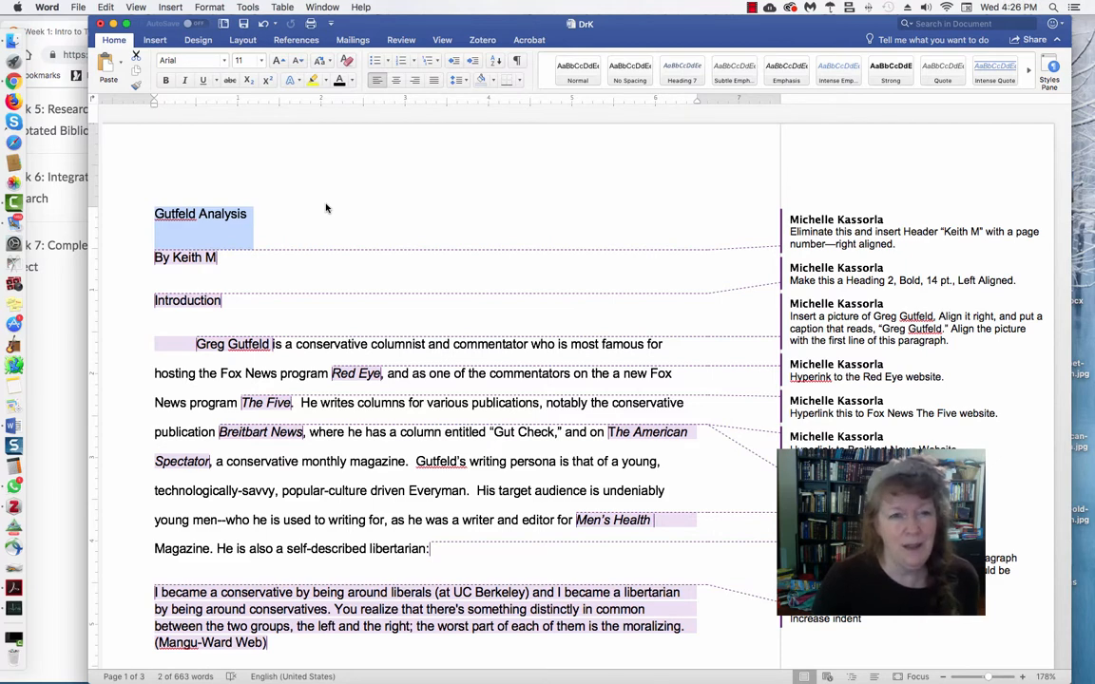
click(207, 8)
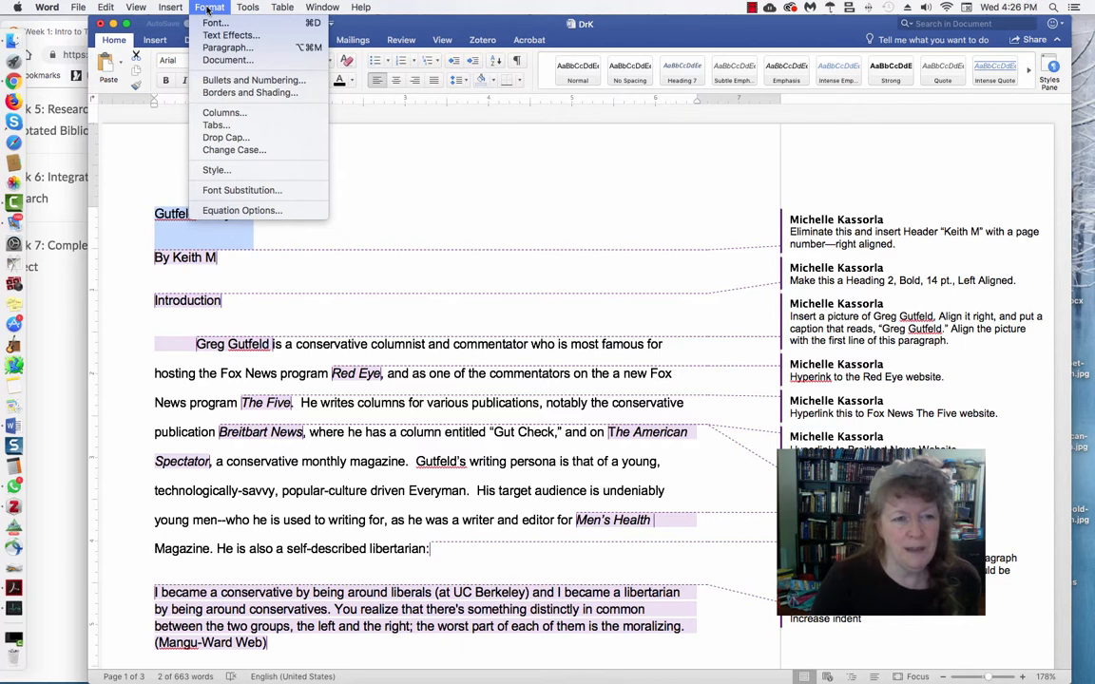
click(216, 169)
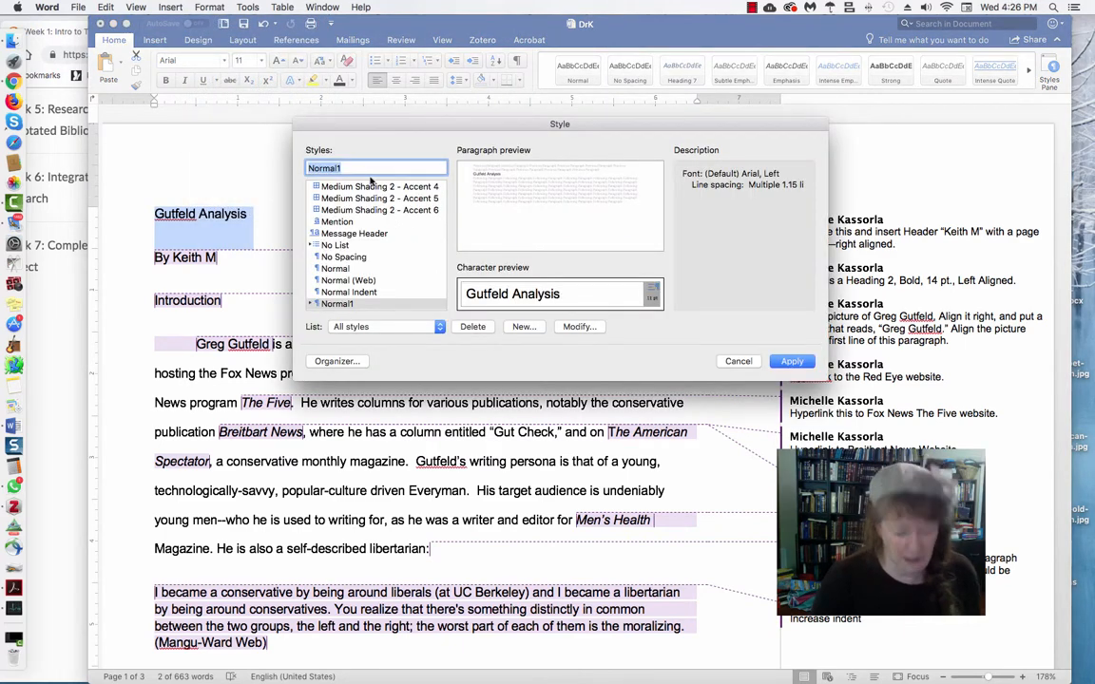
text(he)
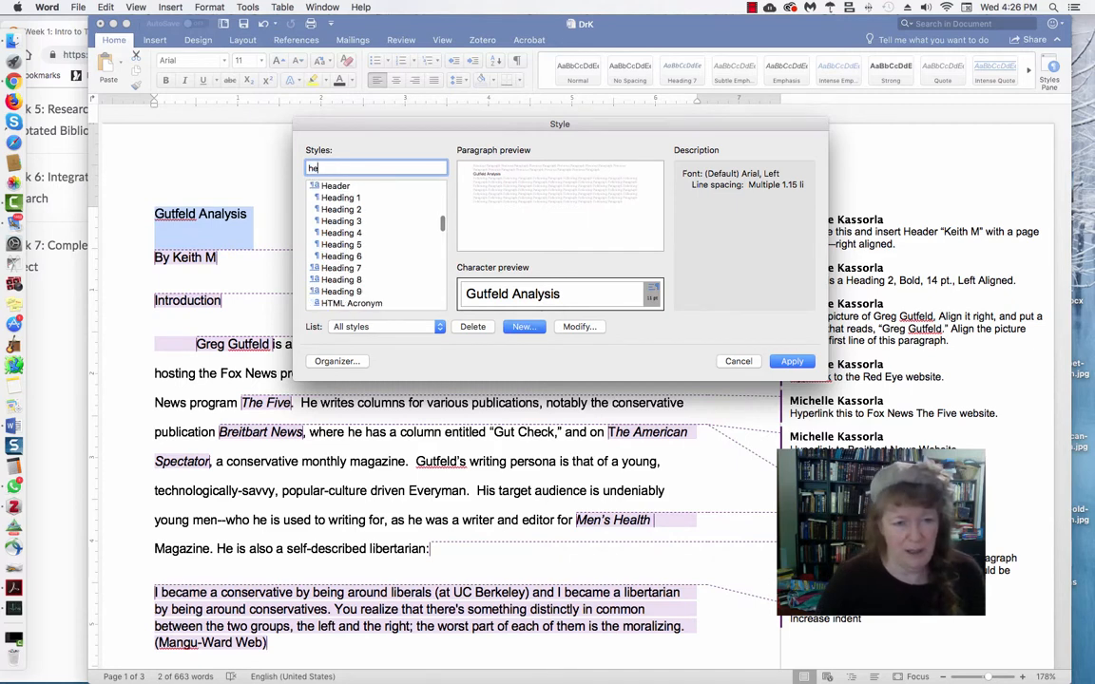
click(342, 197)
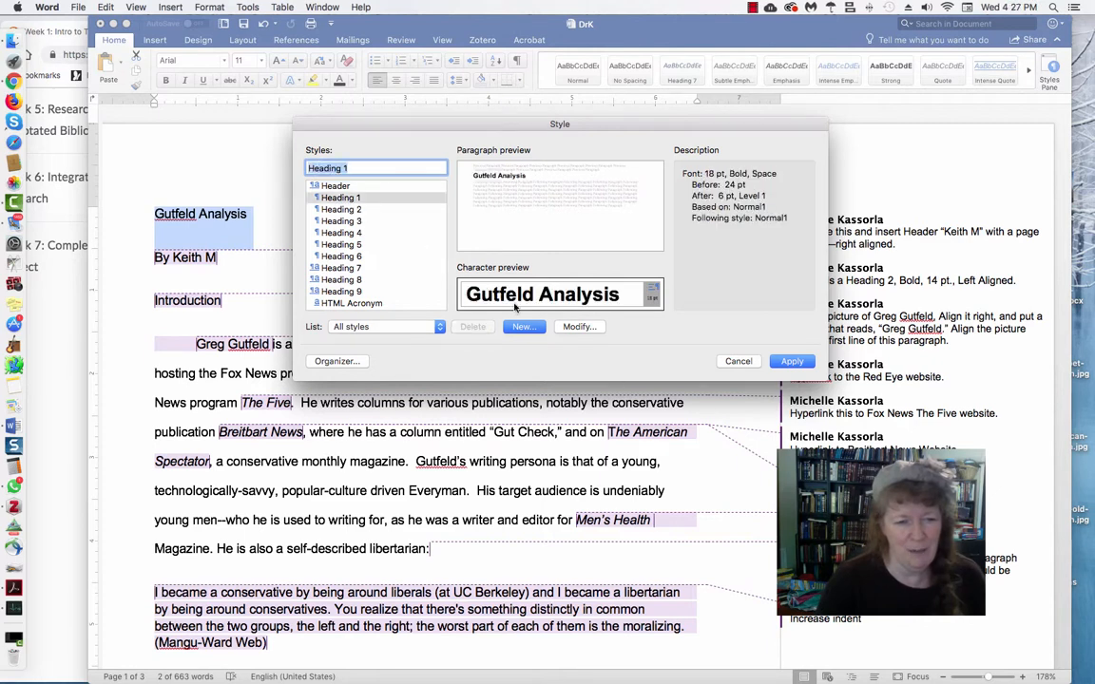
click(789, 360)
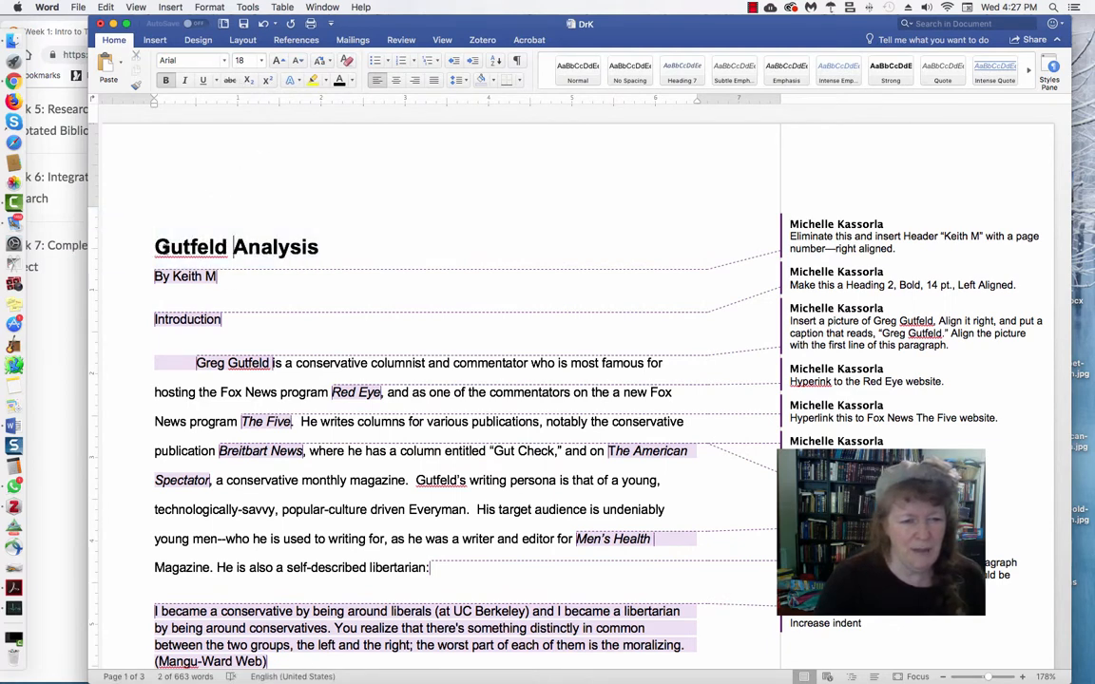
Center the "Gutfeld Analysis" title and set its font size to 24 pt
triple_click(232, 247)
click(396, 80)
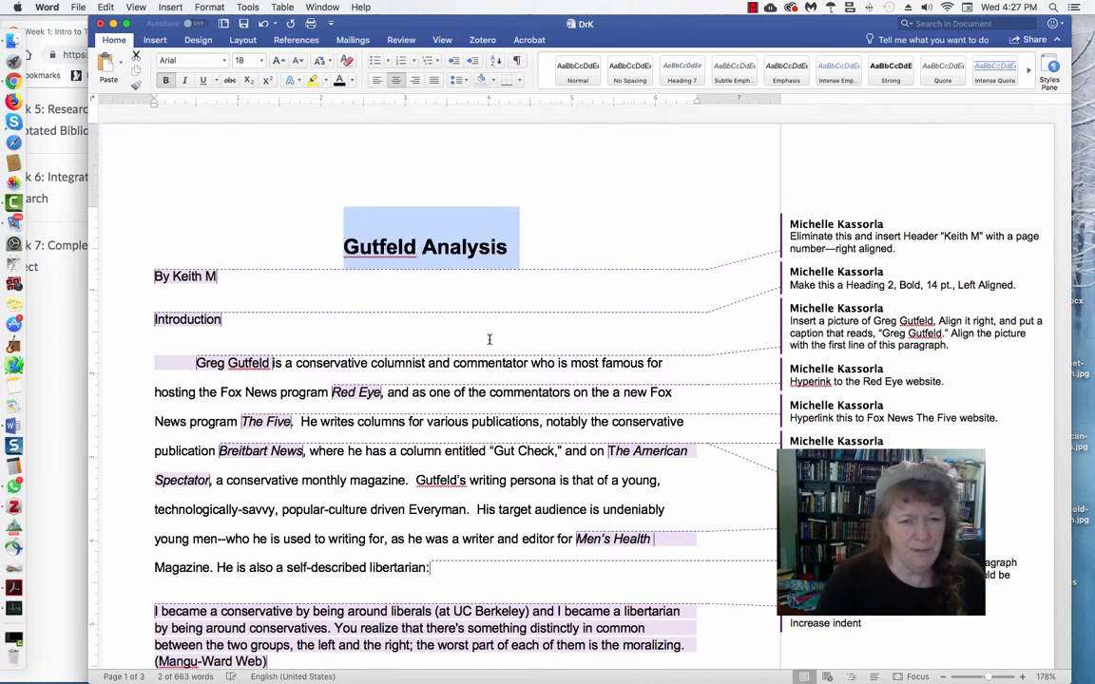
click(262, 59)
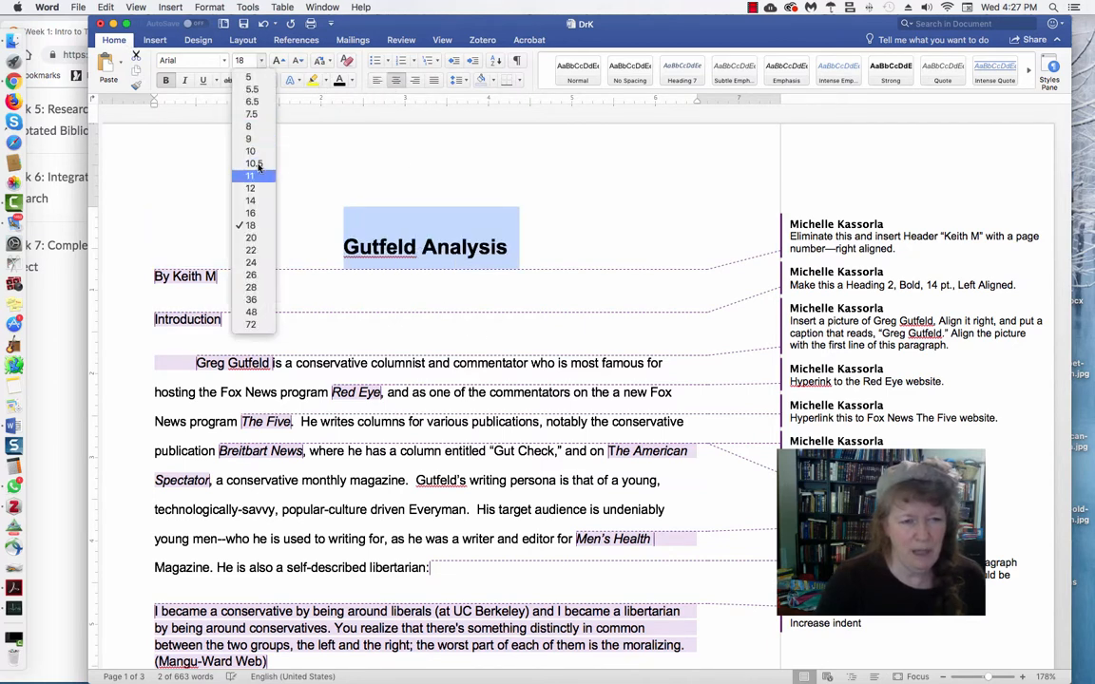
click(269, 261)
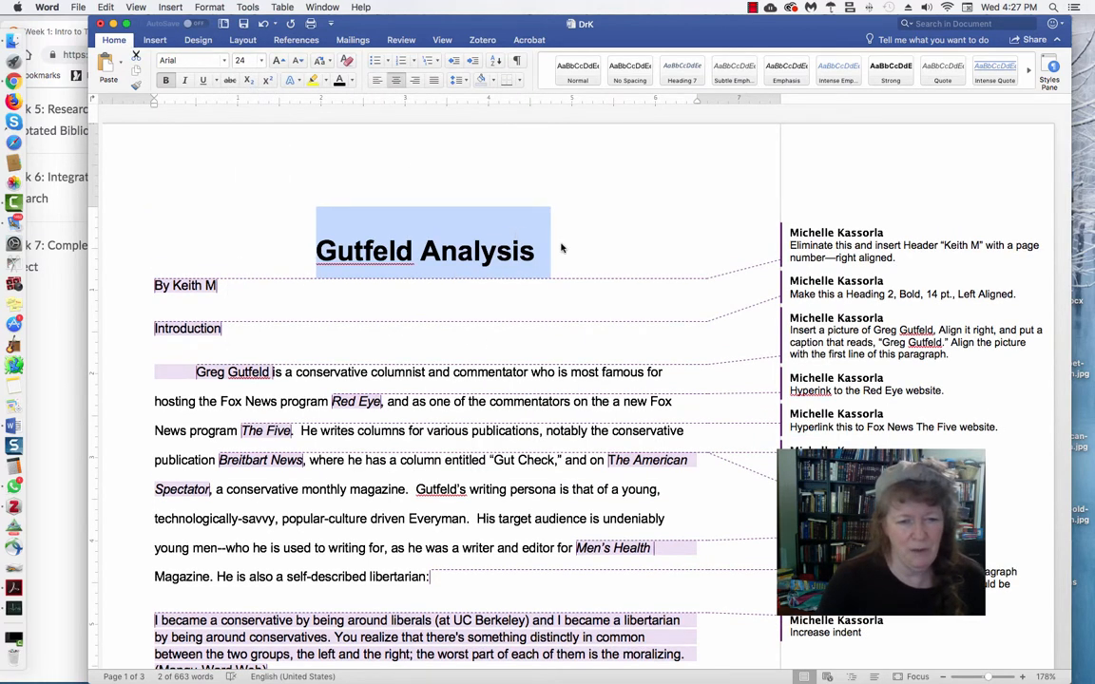
click(535, 251)
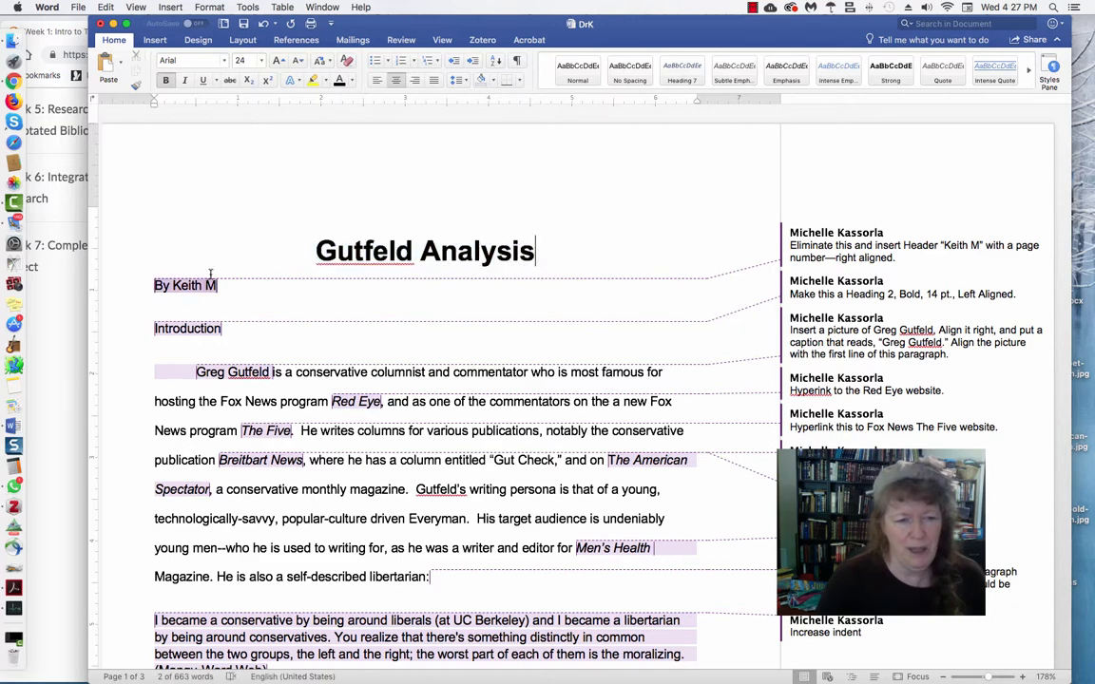
Copy the author's name from the byline under the title and delete the byline
click(299, 245)
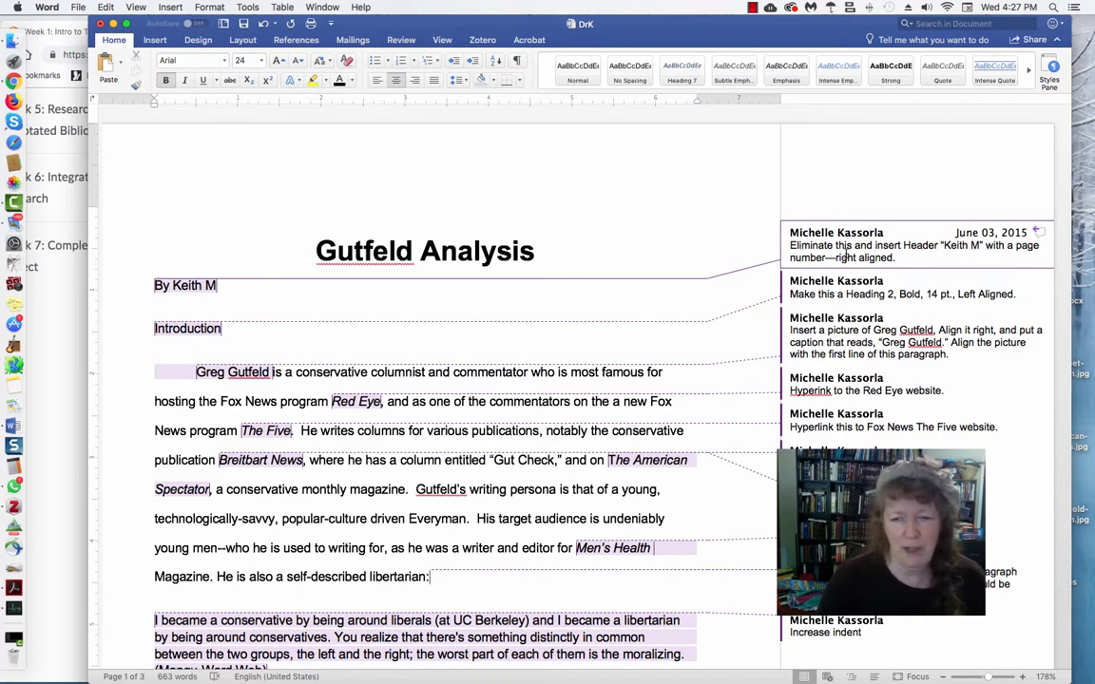
click(220, 285)
drag(219, 285, 173, 286)
right_click(190, 287)
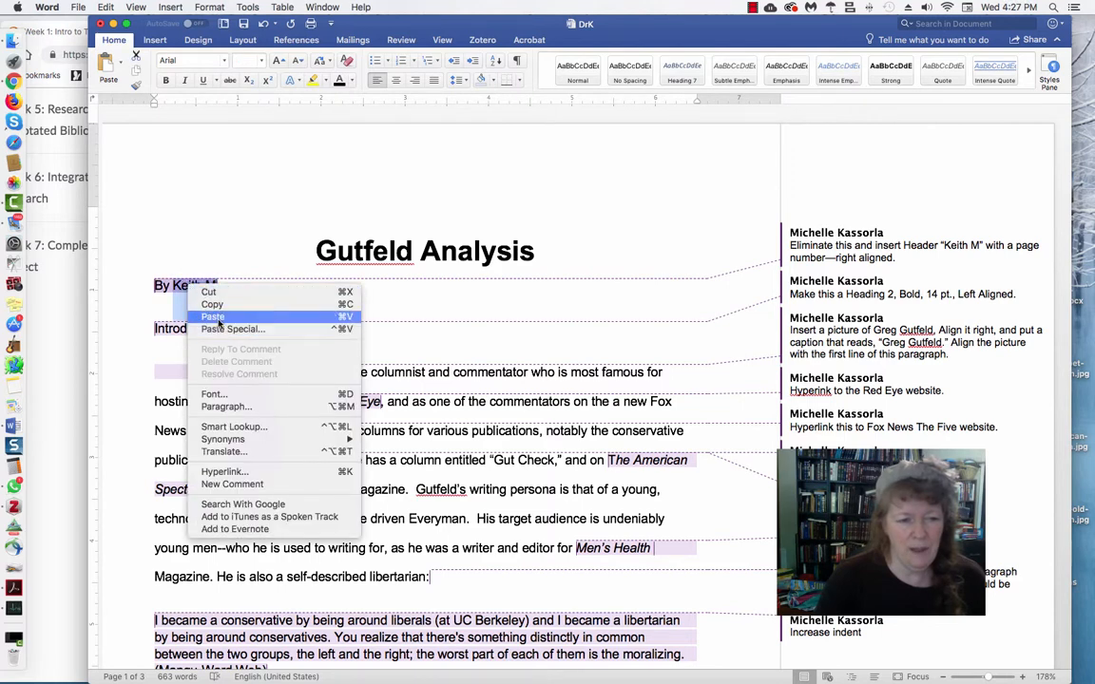
click(212, 304)
click(234, 286)
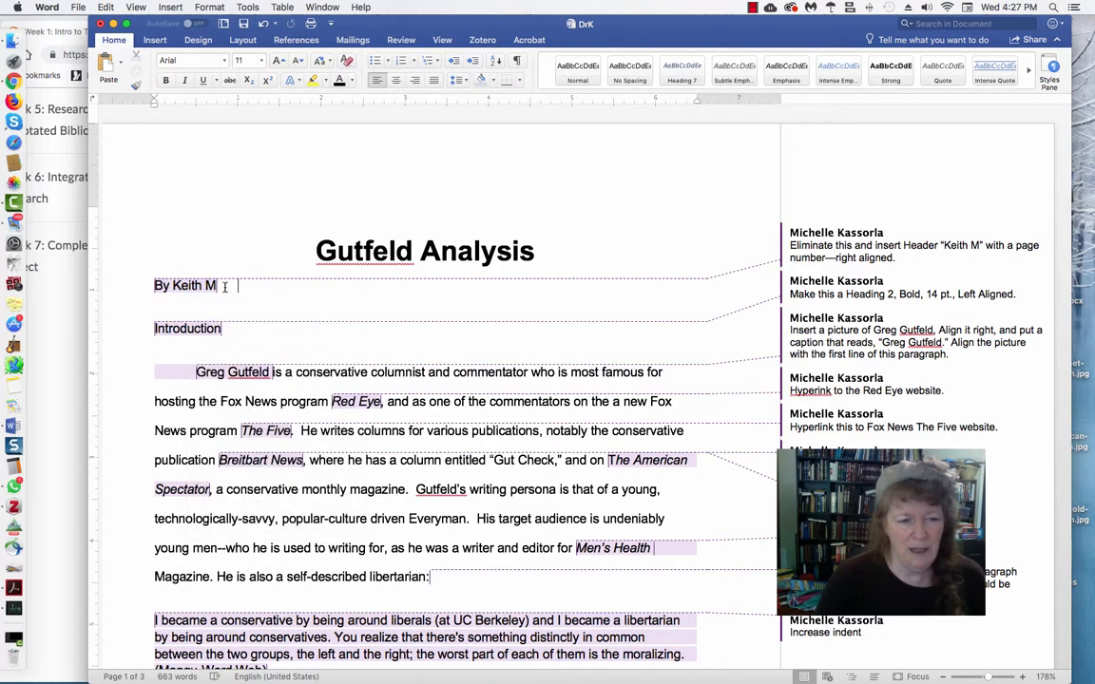
triple_click(219, 285)
key(BackSpace)
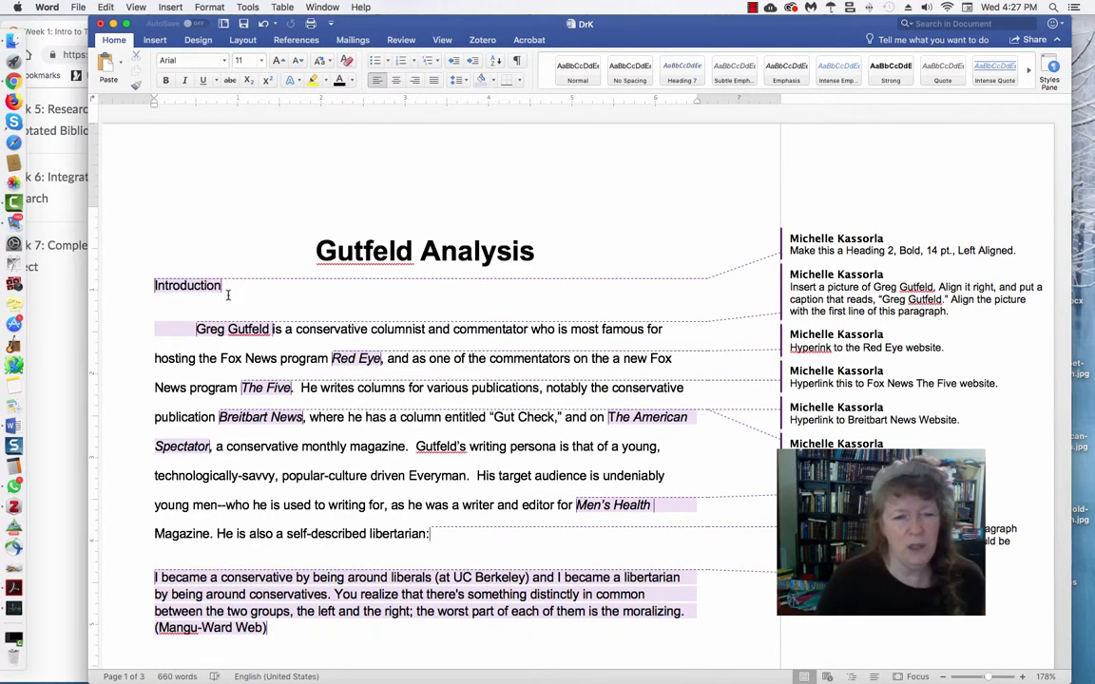
Insert a right-aligned page number in the page header, shown on the first page
double_click(361, 157)
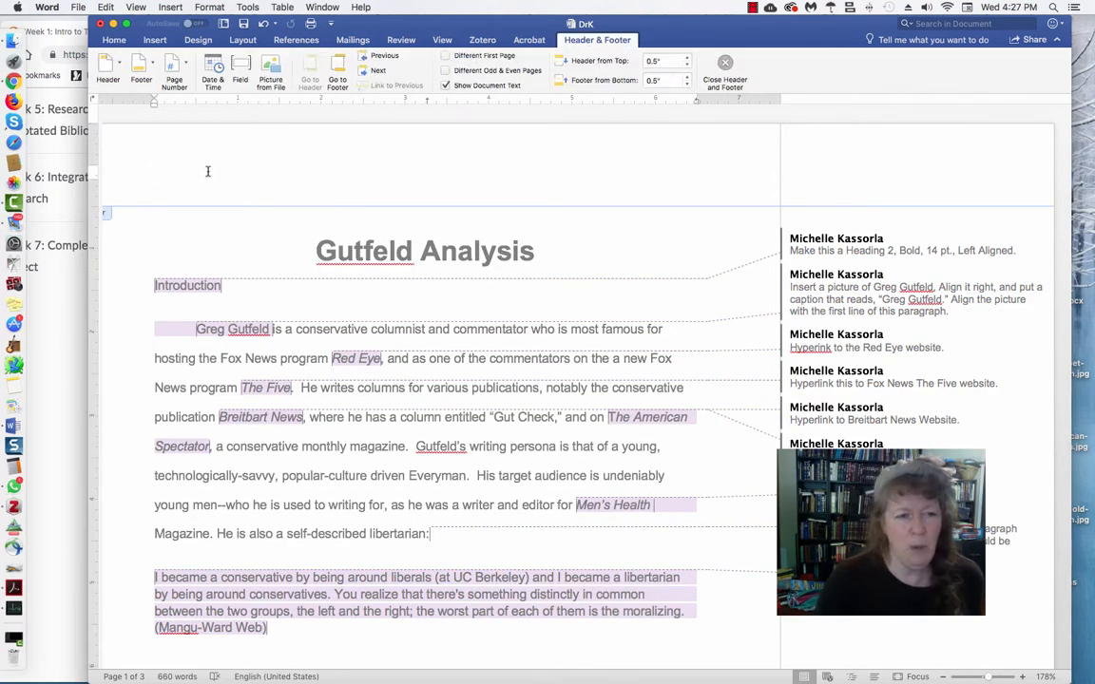
click(172, 67)
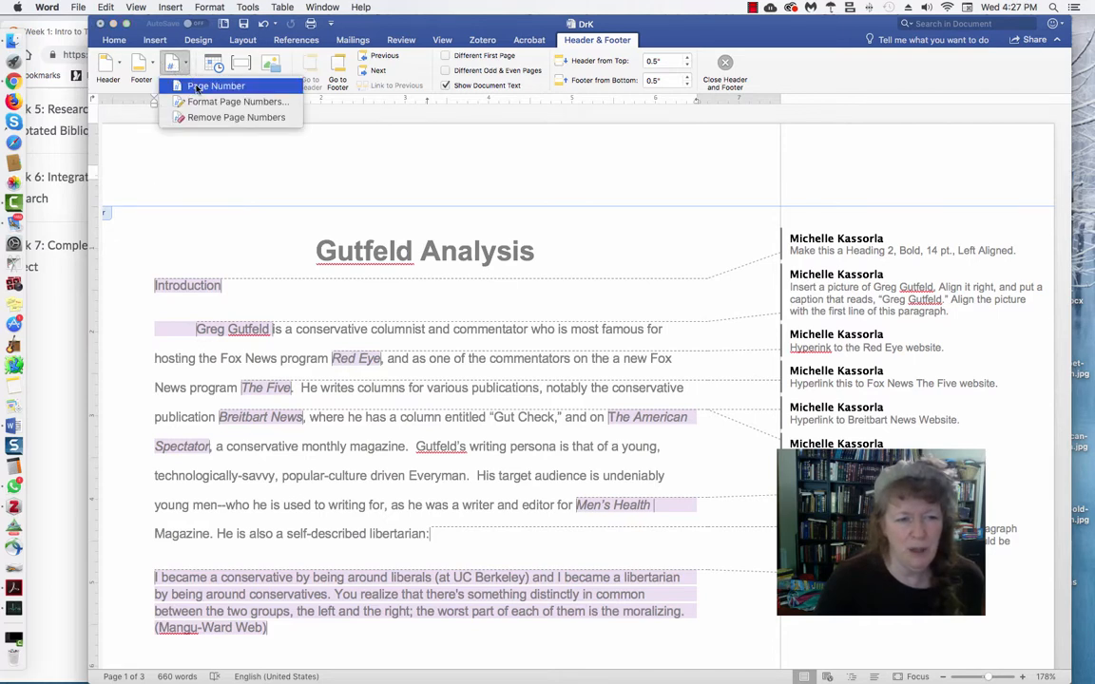
click(196, 86)
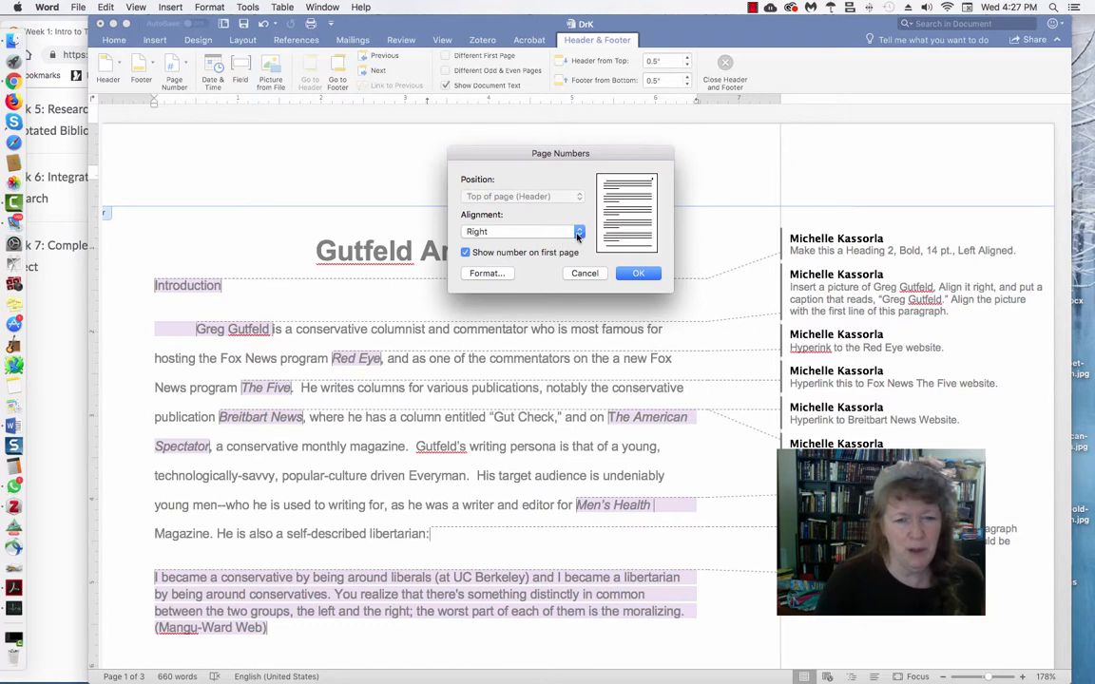
click(639, 274)
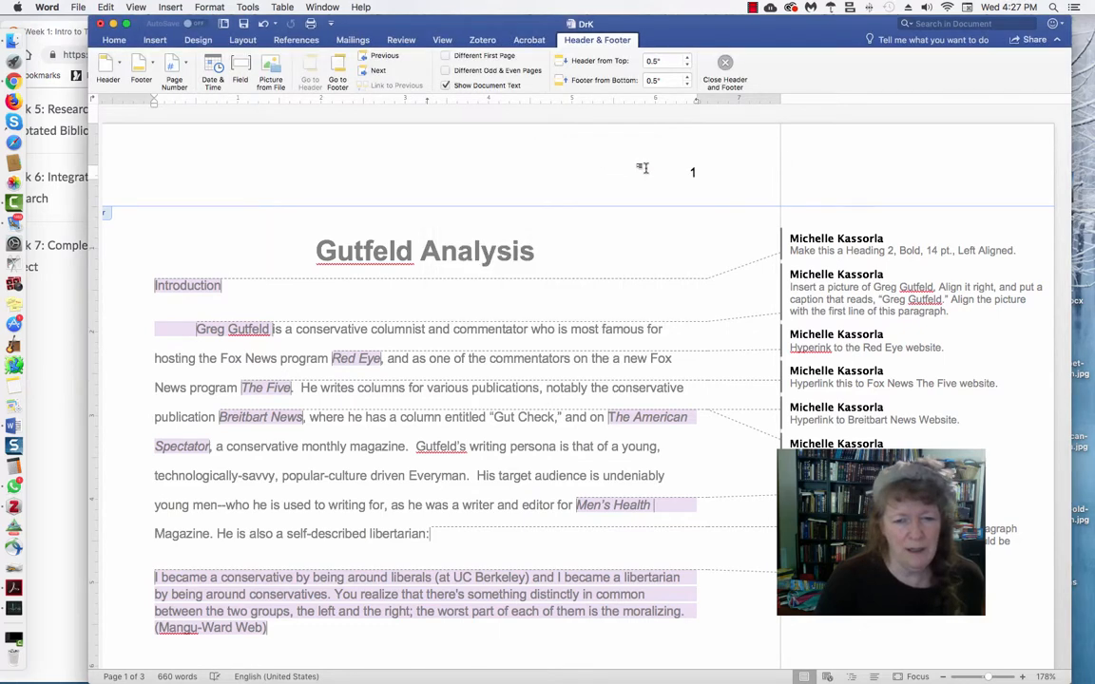
Paste the author's name into the header before the page number, separated by a space
click(691, 172)
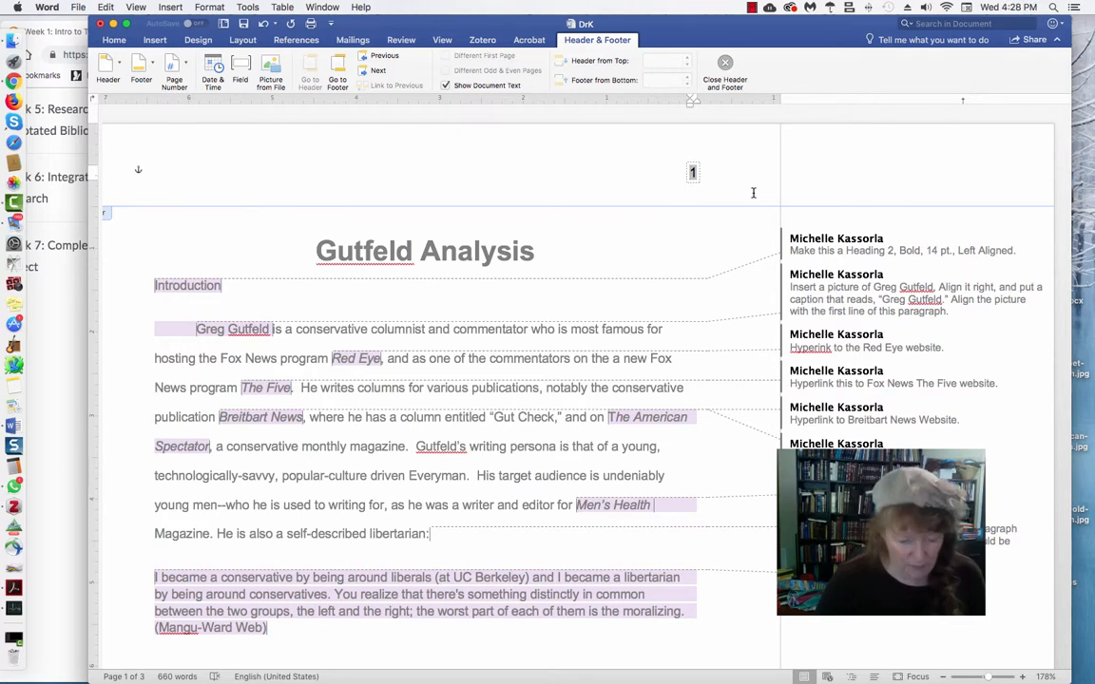
key(super+v)
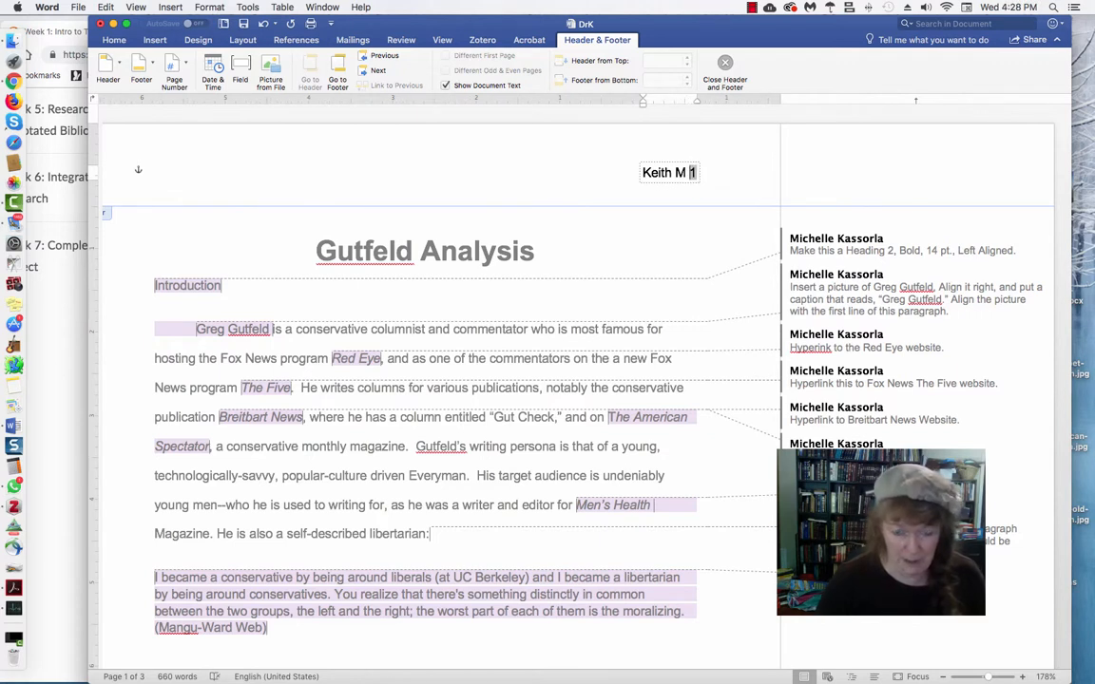
click(570, 176)
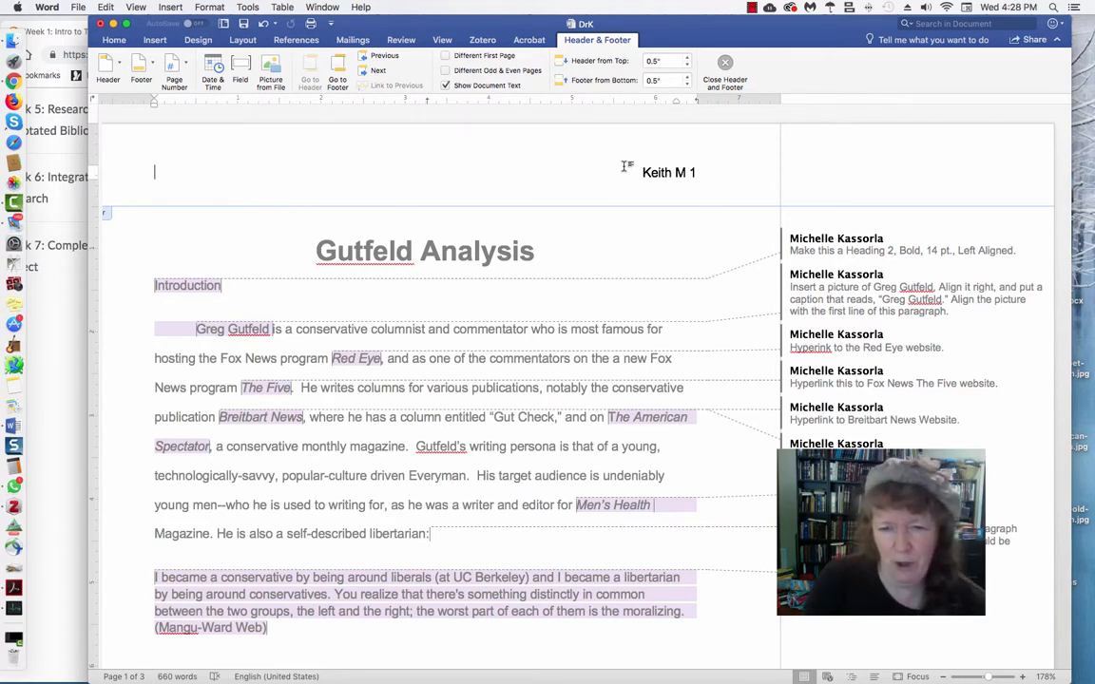
Set a different first page for the header and check the header on page 2
click(445, 57)
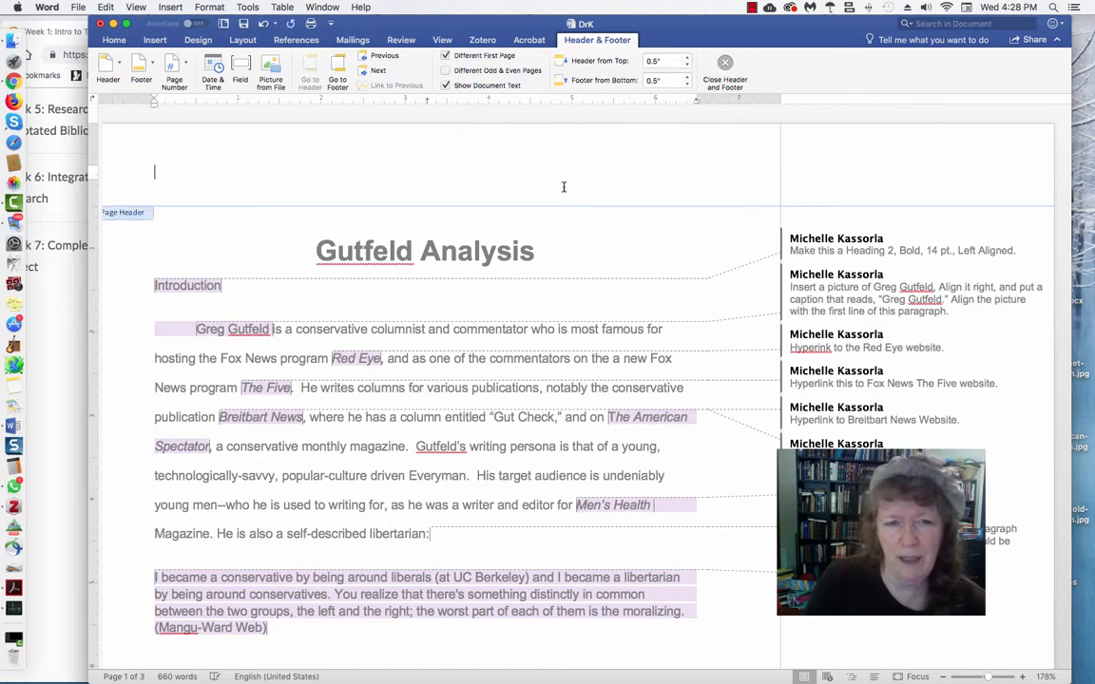
scroll(650, 284, down, 5)
scroll(650, 283, down, 6)
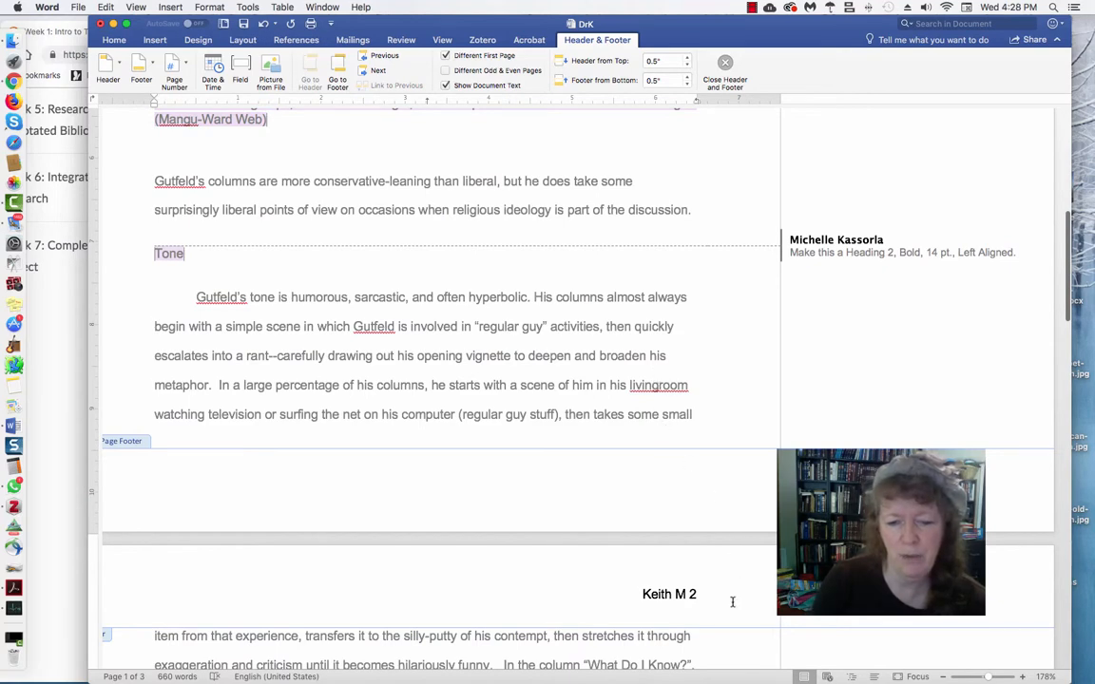
scroll(549, 339, up, 10)
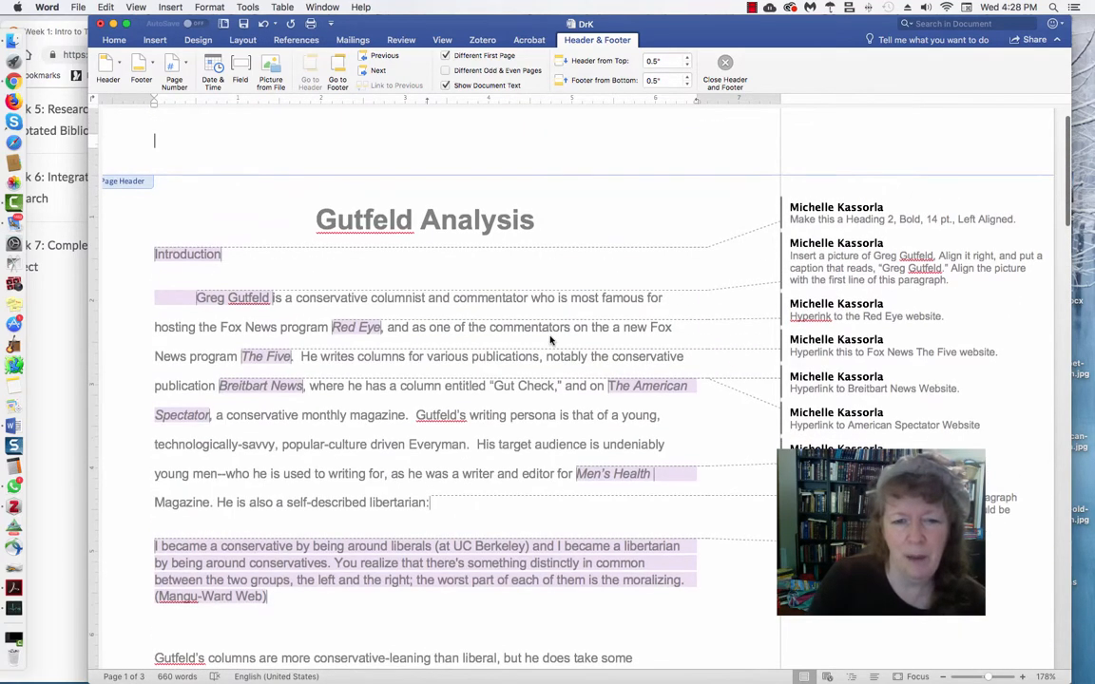
scroll(549, 295, up, 1)
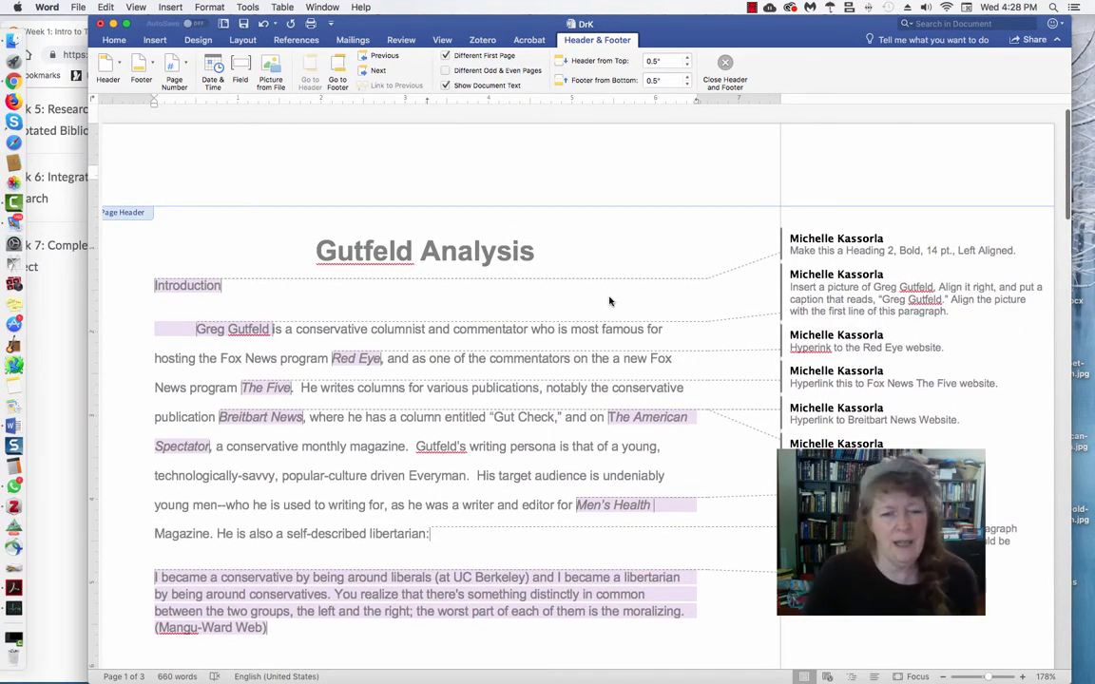
Leave header editing for the body text and select the review comment attached to the "Introduction" line
double_click(260, 249)
double_click(283, 211)
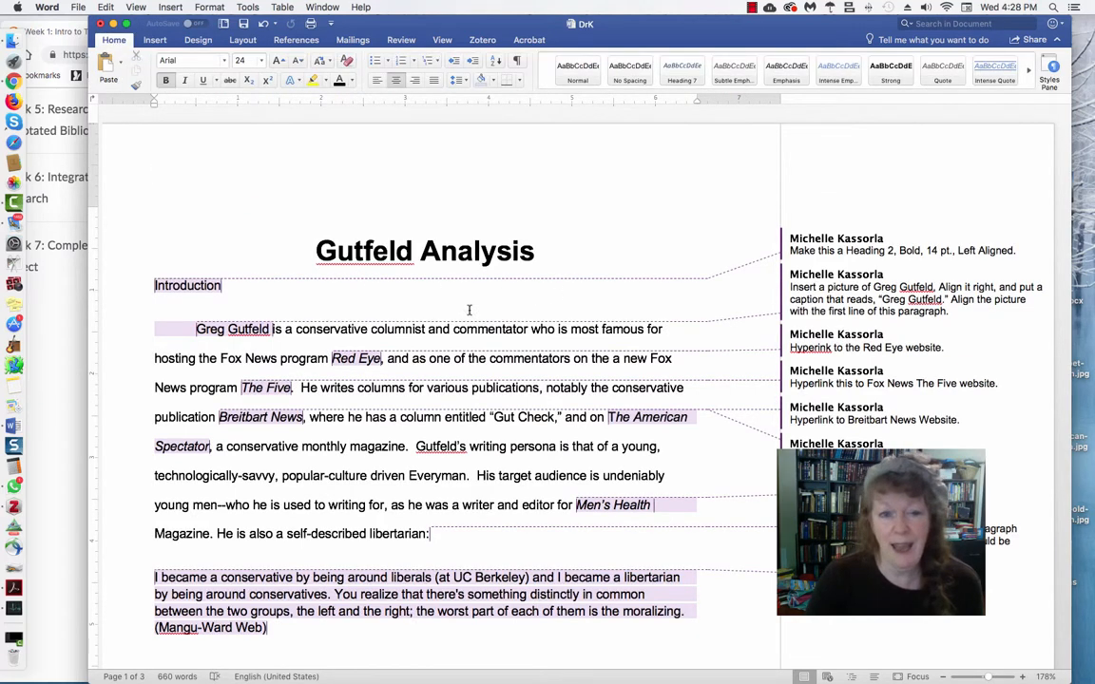
click(717, 230)
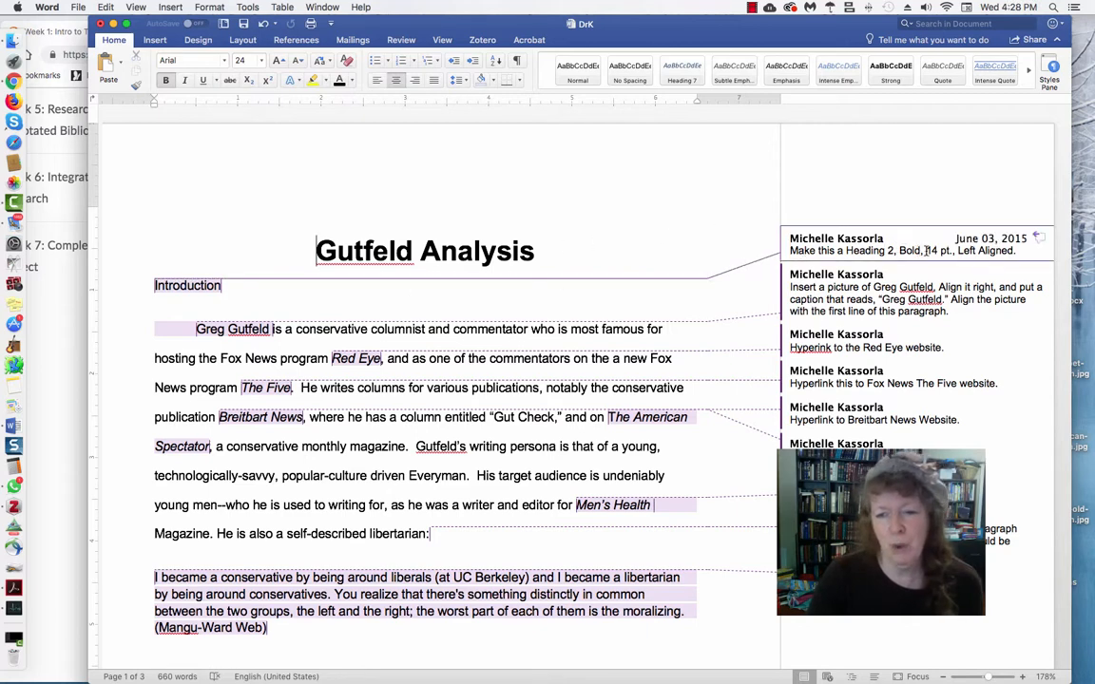
Apply the Heading 2 style to the "Introduction" line under the title
click(229, 285)
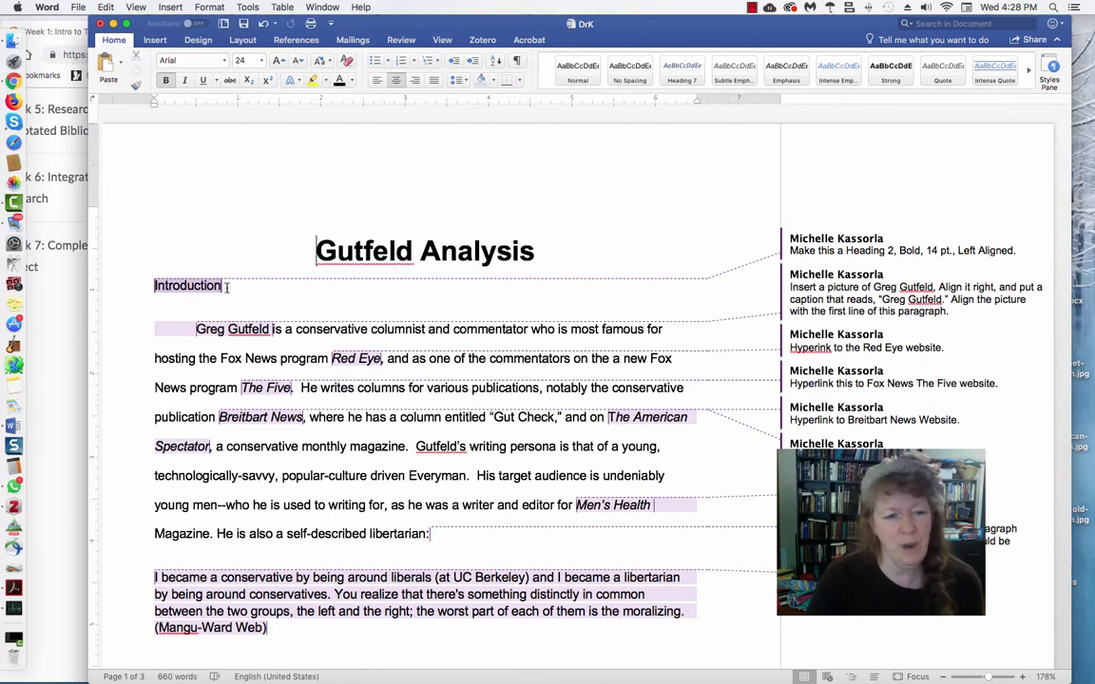
drag(229, 285, 144, 285)
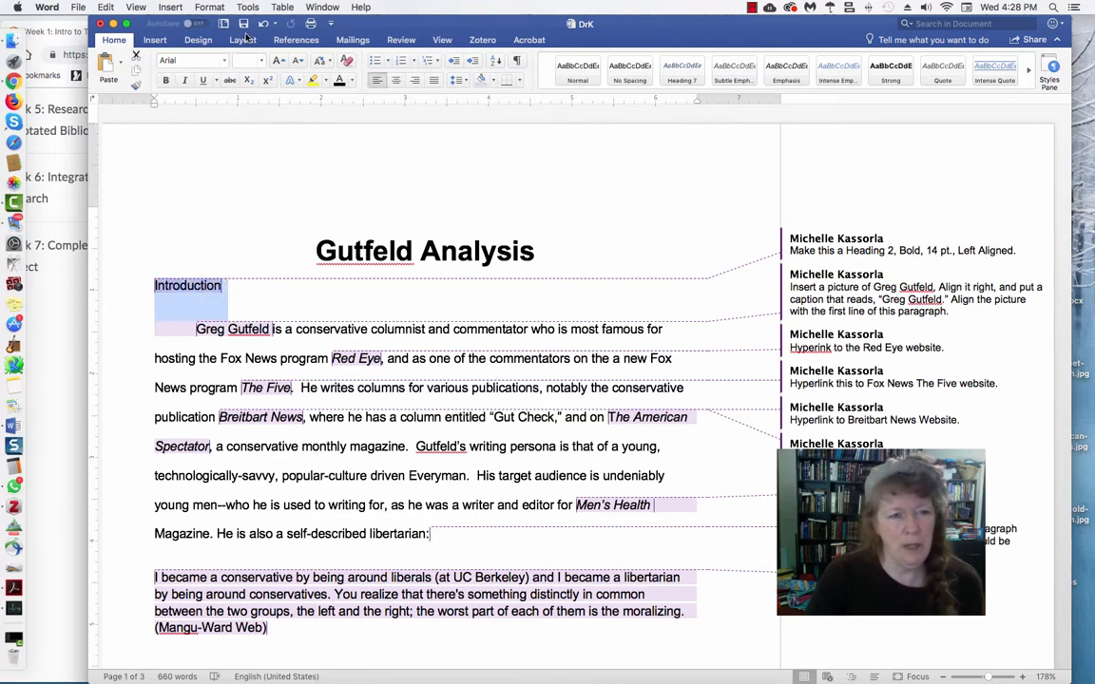
click(214, 8)
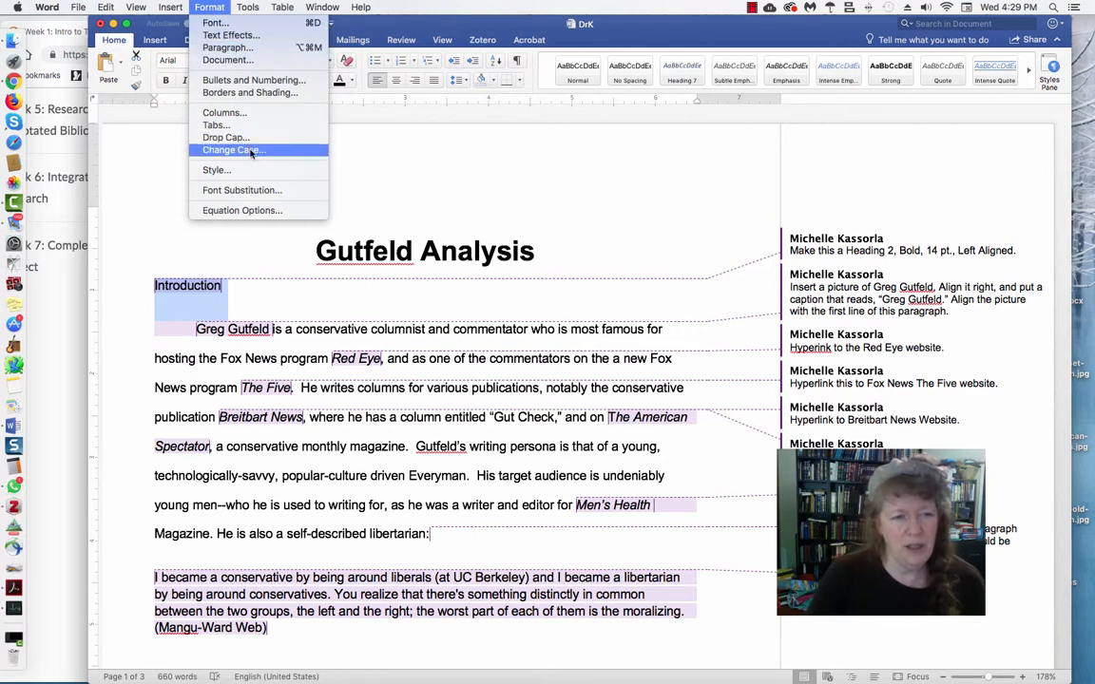
click(313, 171)
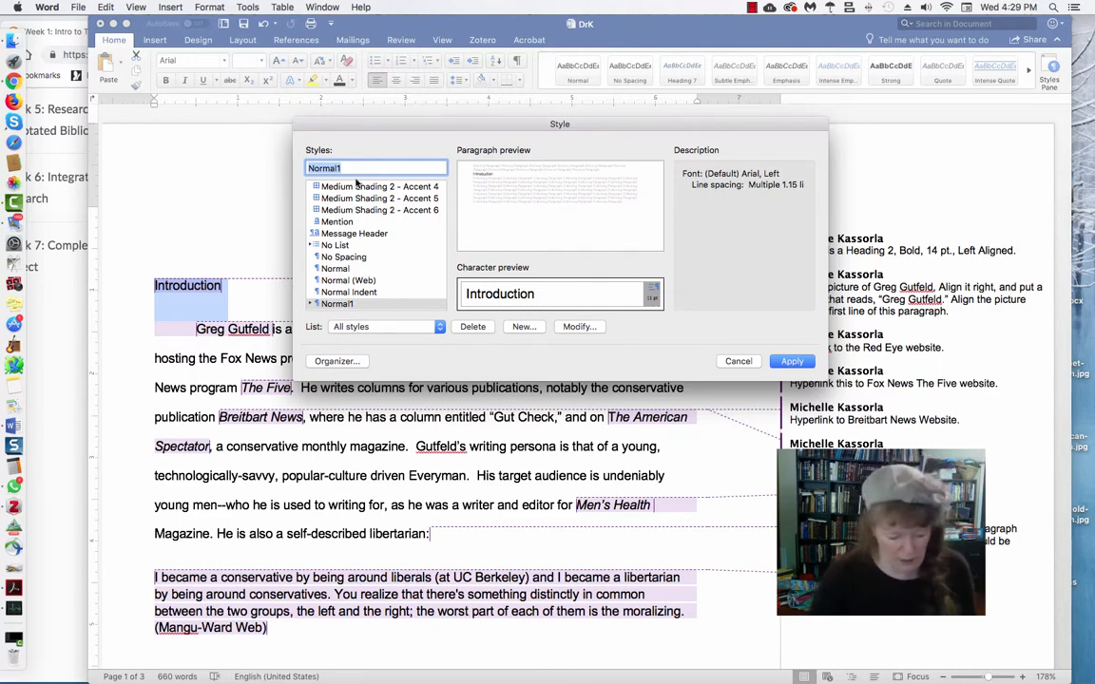
text(hea)
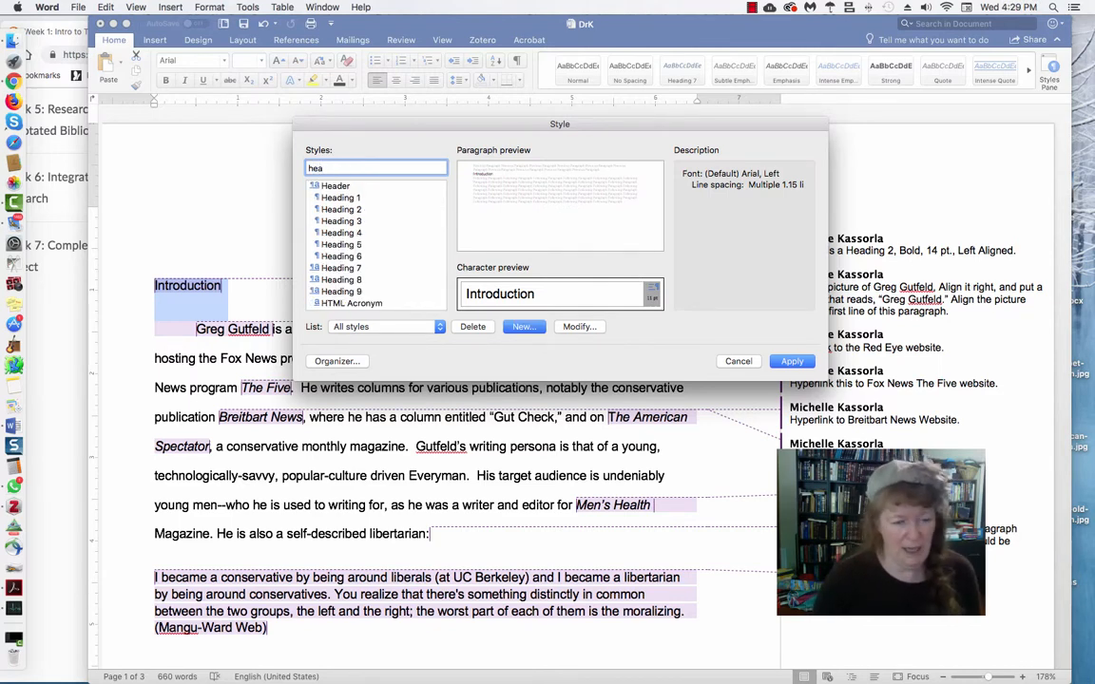
click(347, 210)
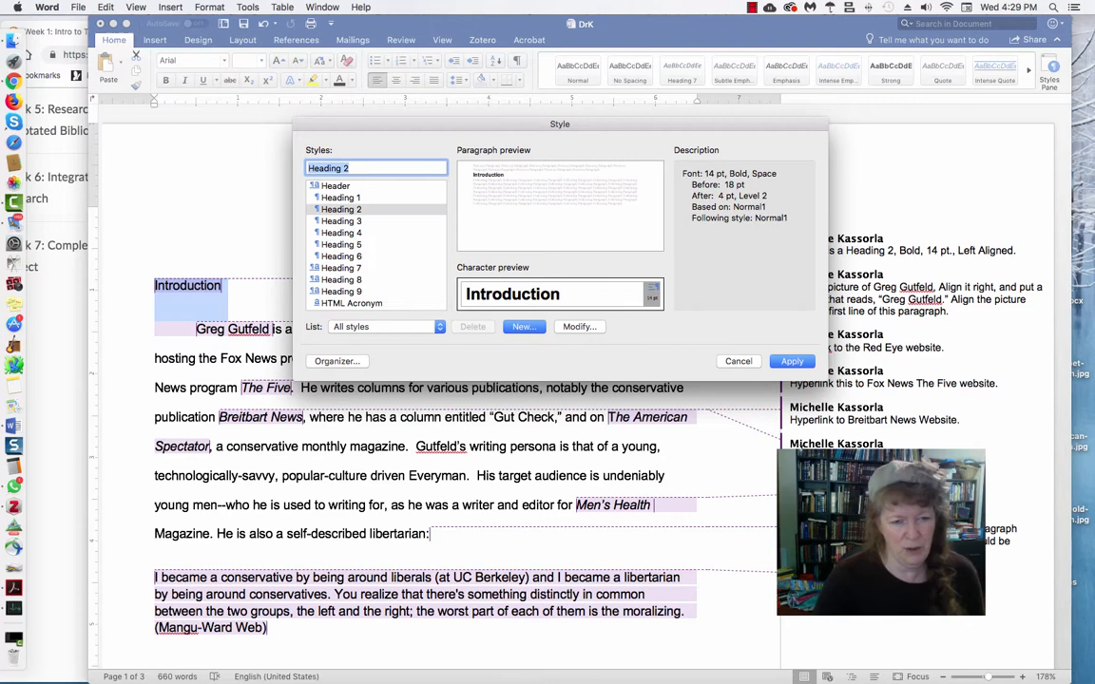
click(793, 362)
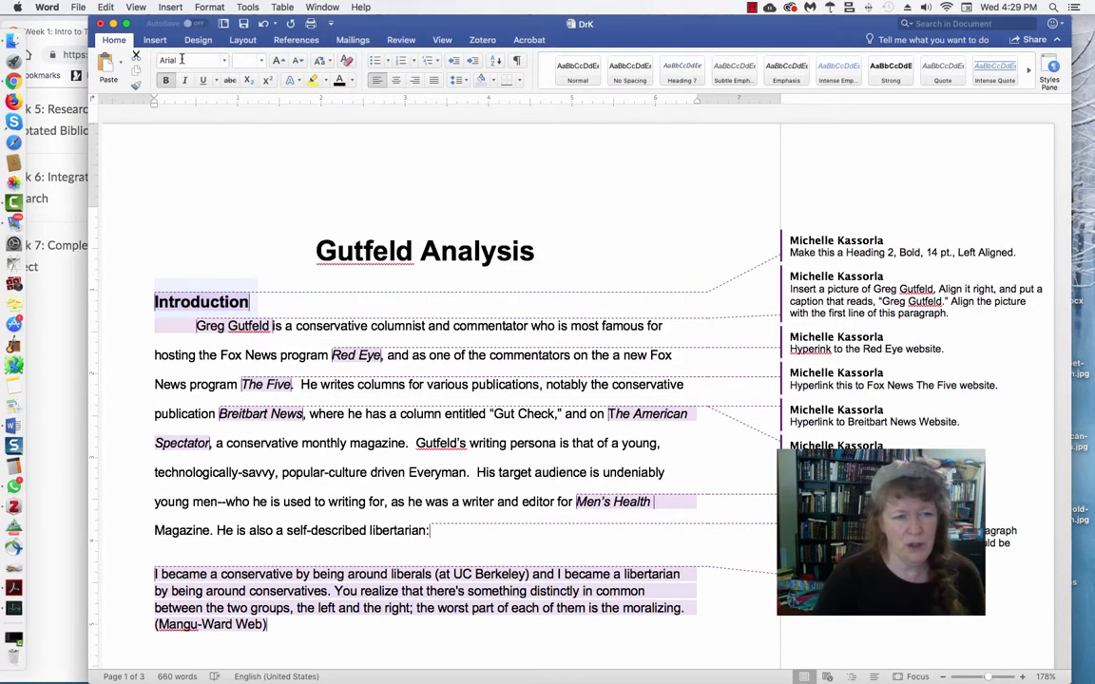
Set the font size of the "Introduction" heading to 14 pt
click(257, 59)
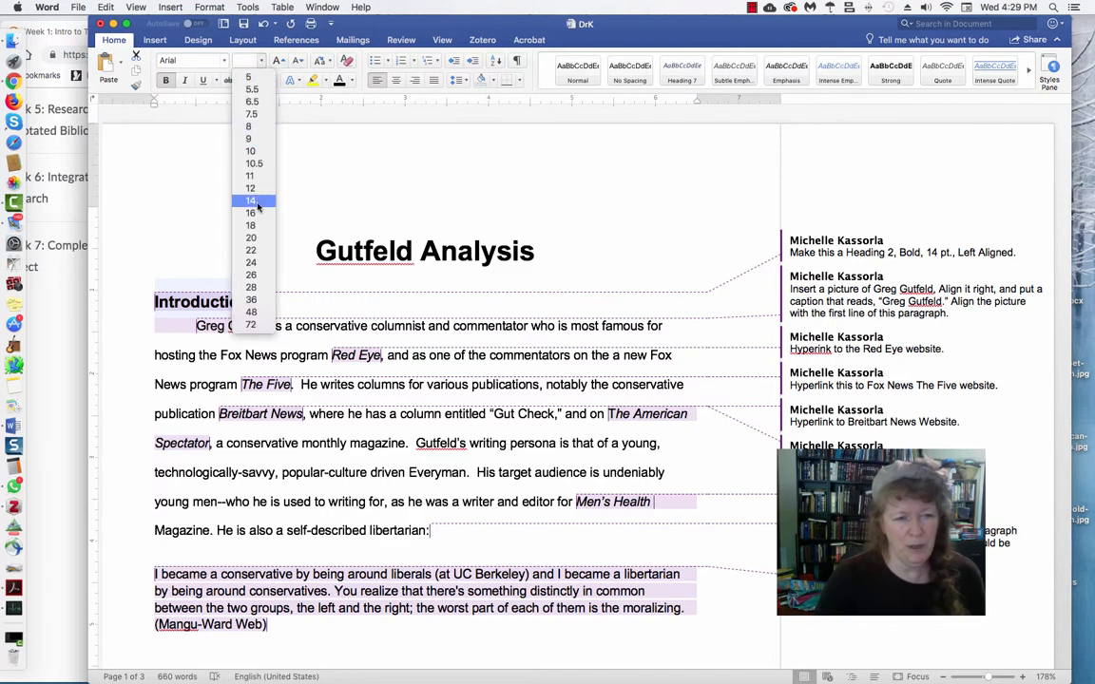
click(233, 187)
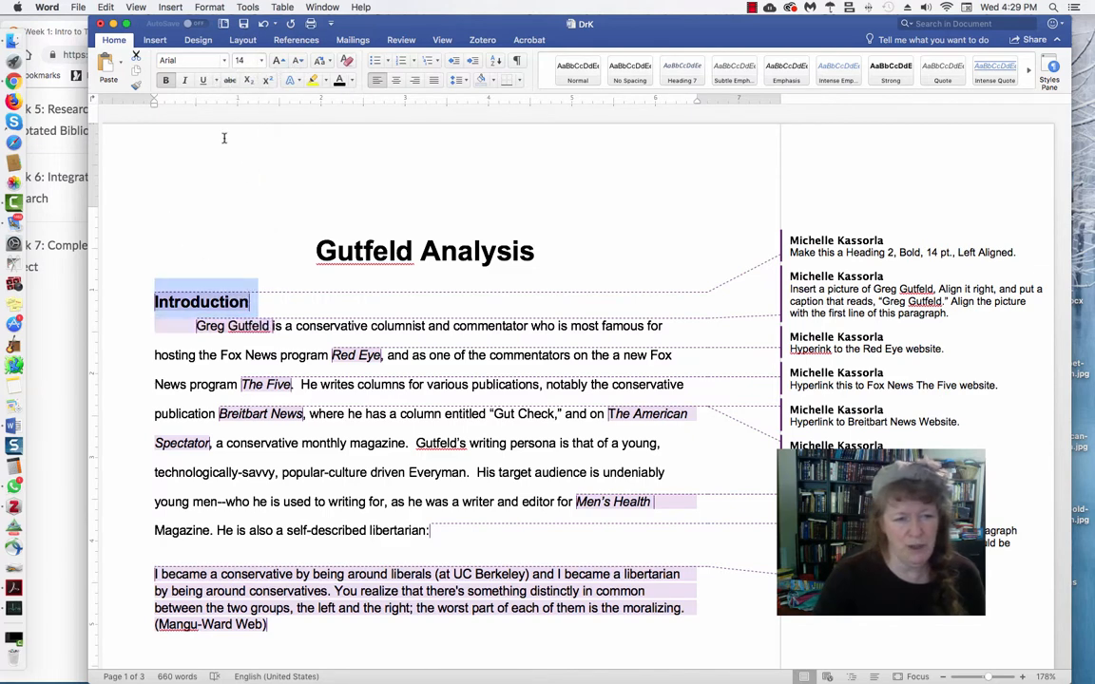
click(285, 299)
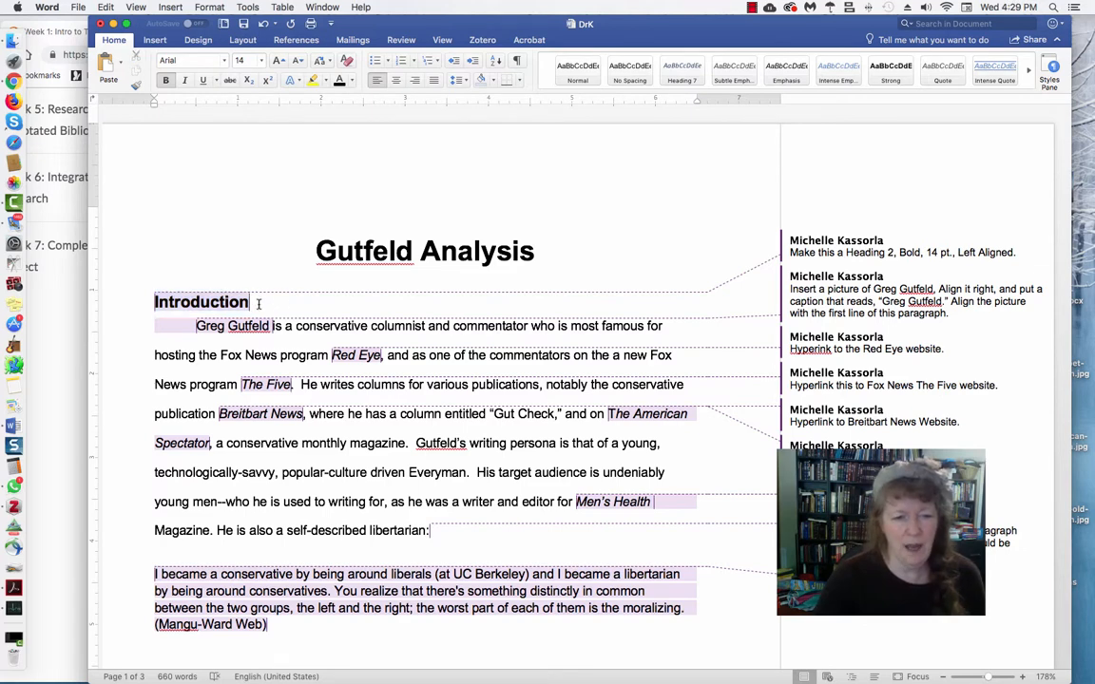
Apply the Heading 2 style to the "Tone" section line, as its review comment asks
scroll(274, 305, down, 5)
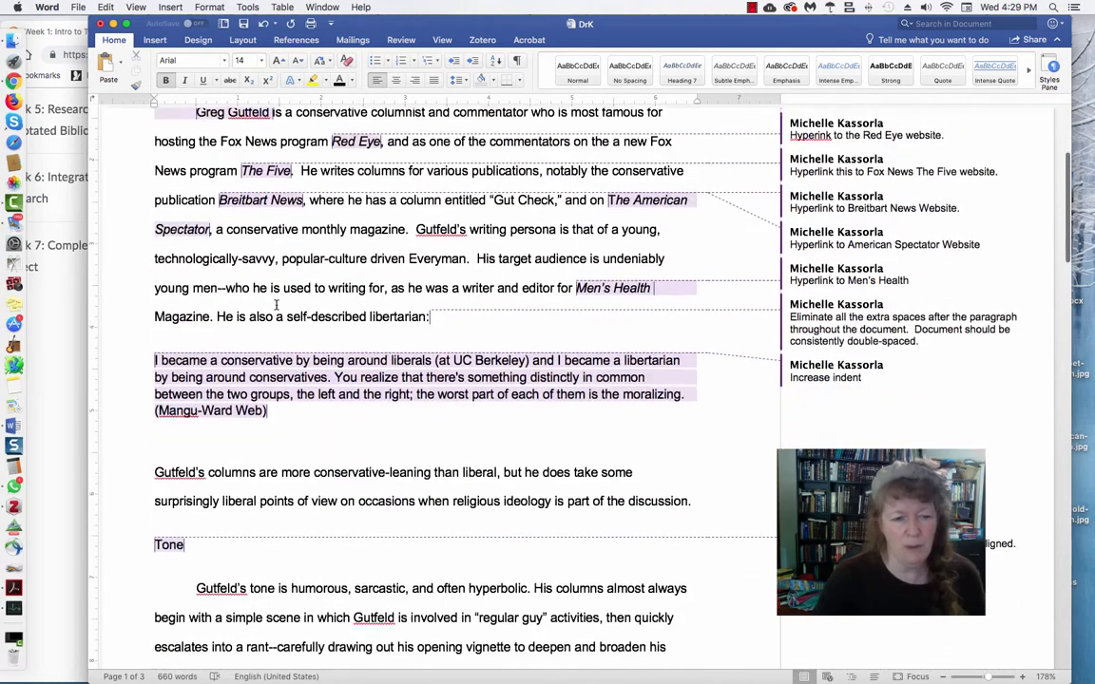
scroll(275, 305, down, 3)
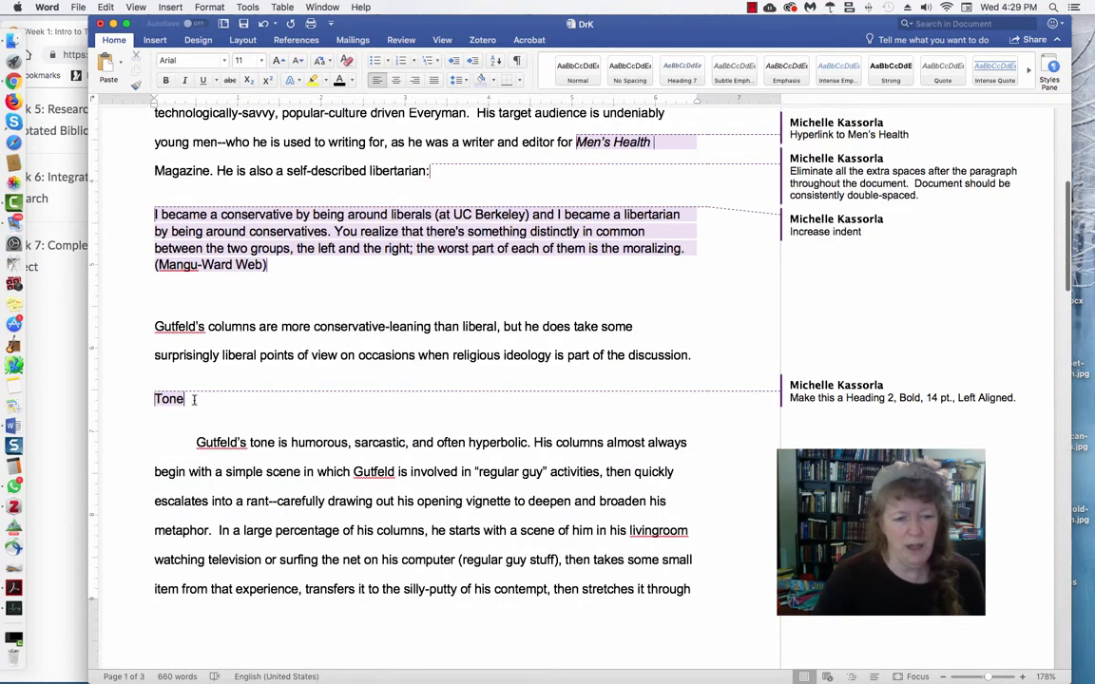
drag(154, 398, 171, 428)
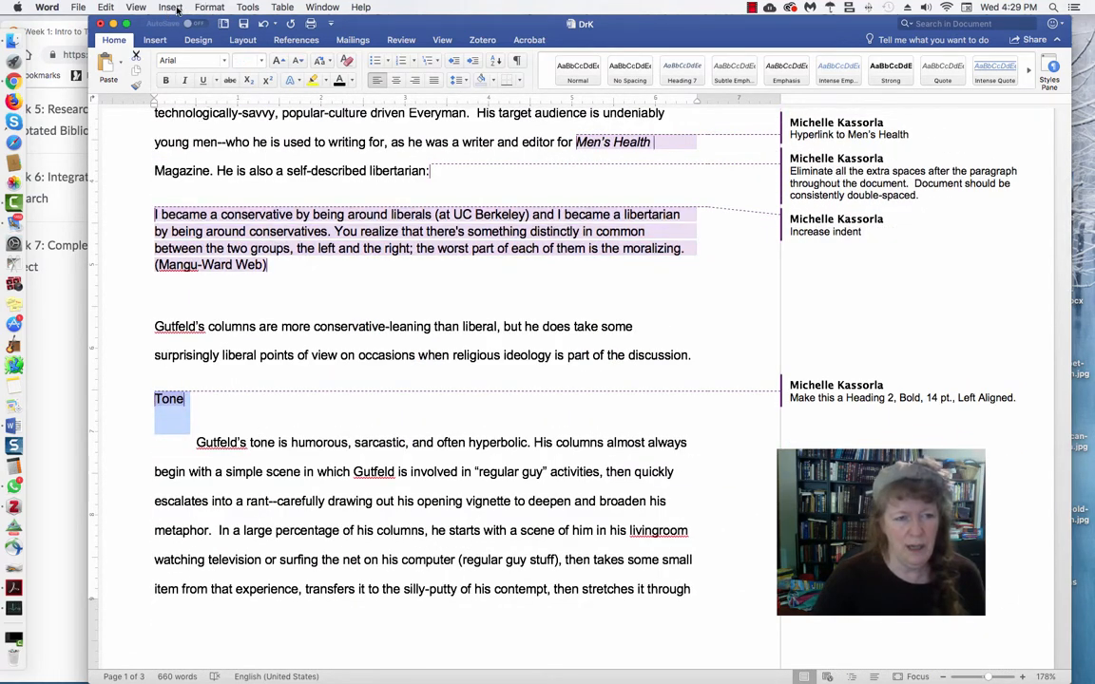
click(207, 8)
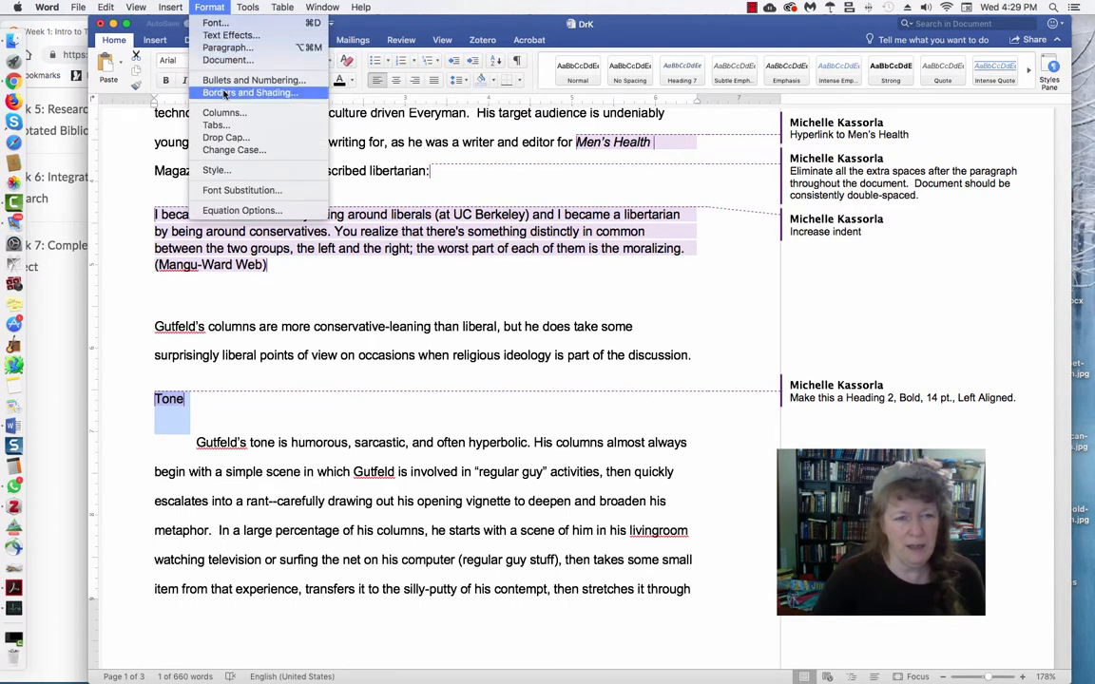
click(221, 170)
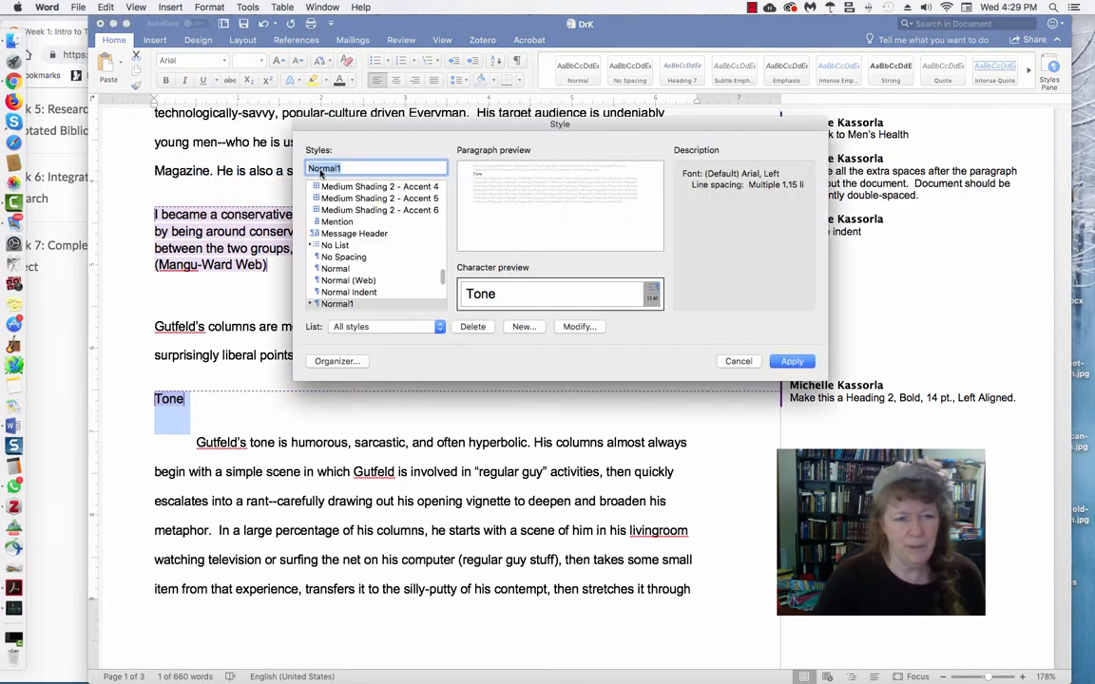
text(hea)
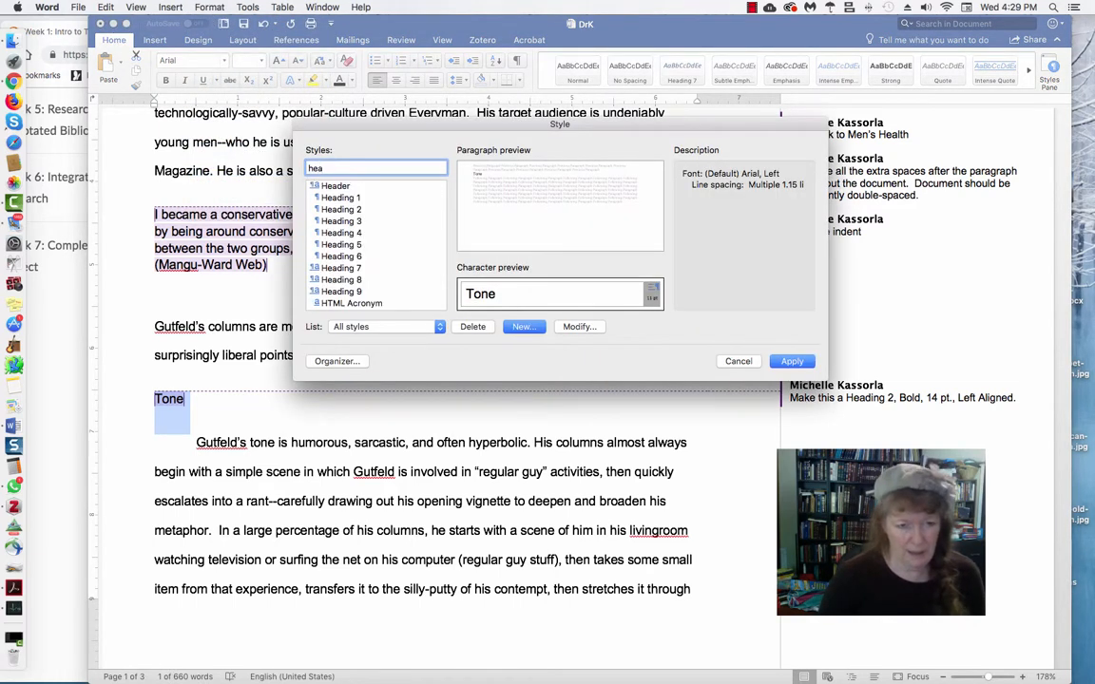
click(340, 209)
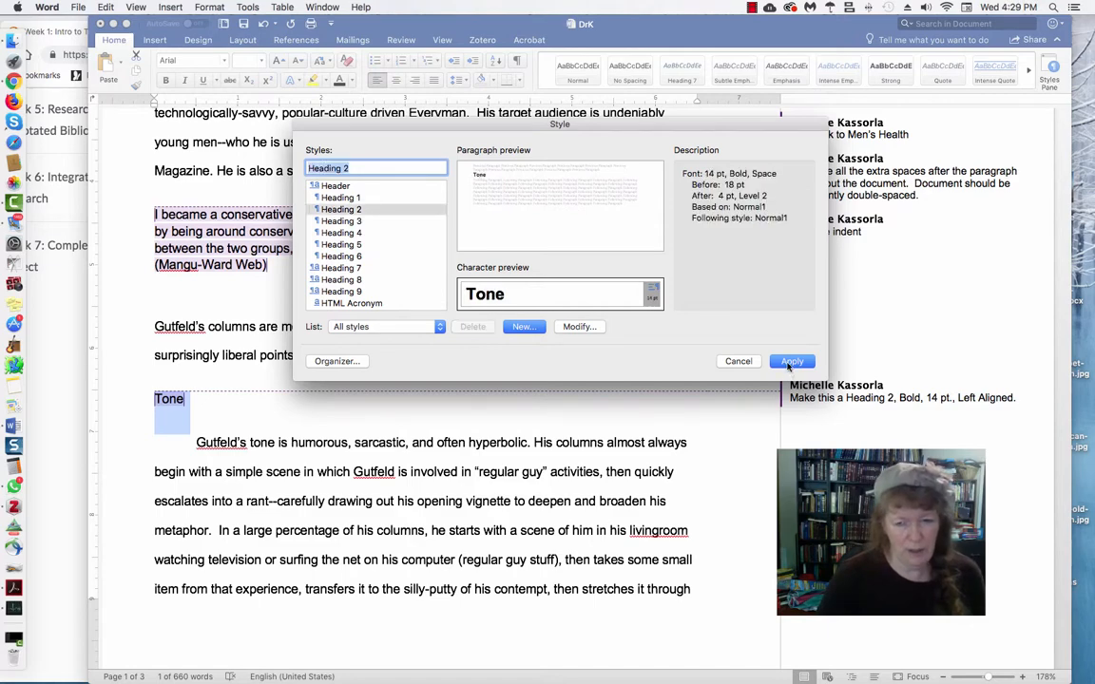
click(792, 362)
Apply the Heading 2 style to the "Appeal" section line on page 2
scroll(542, 439, down, 10)
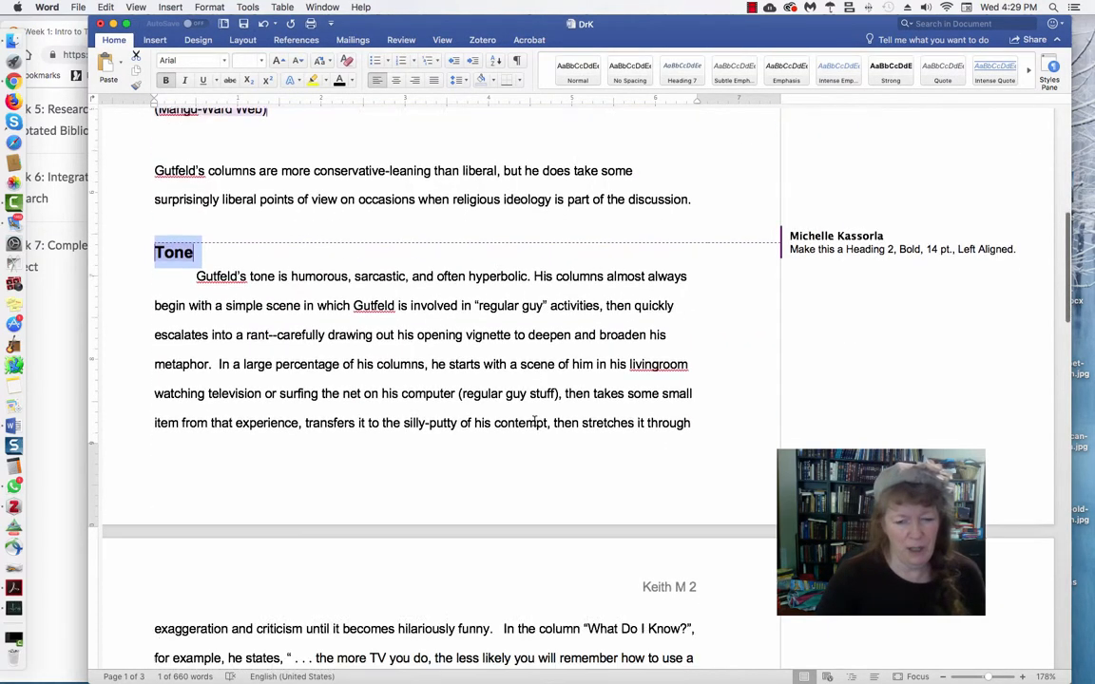
scroll(534, 425, down, 12)
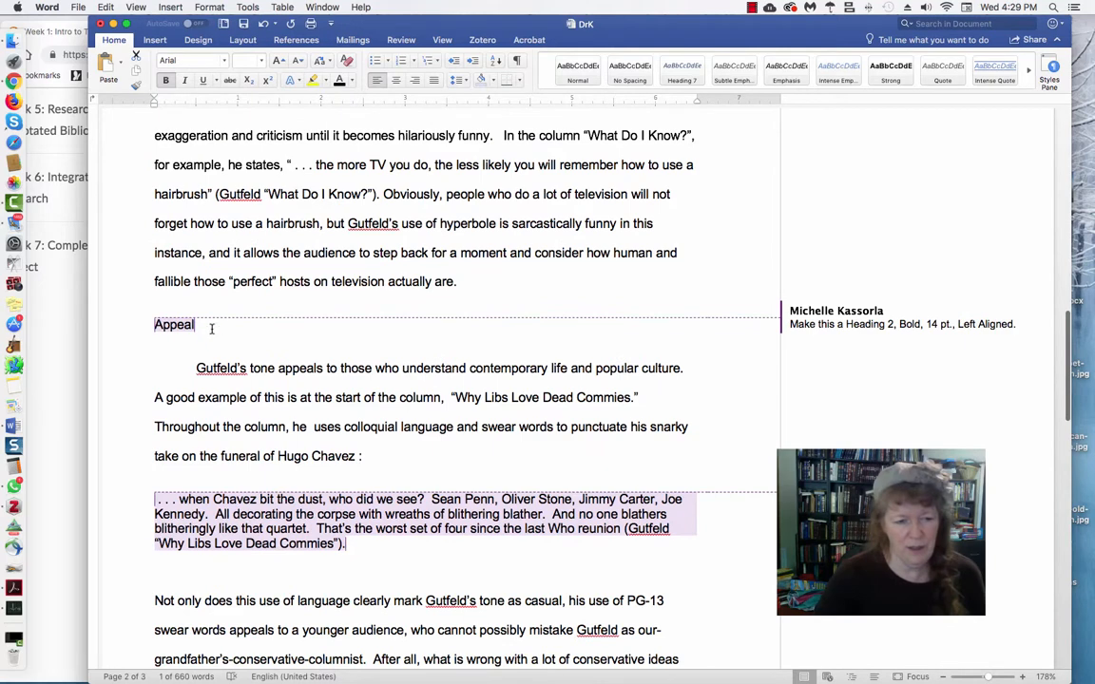
drag(205, 325, 153, 325)
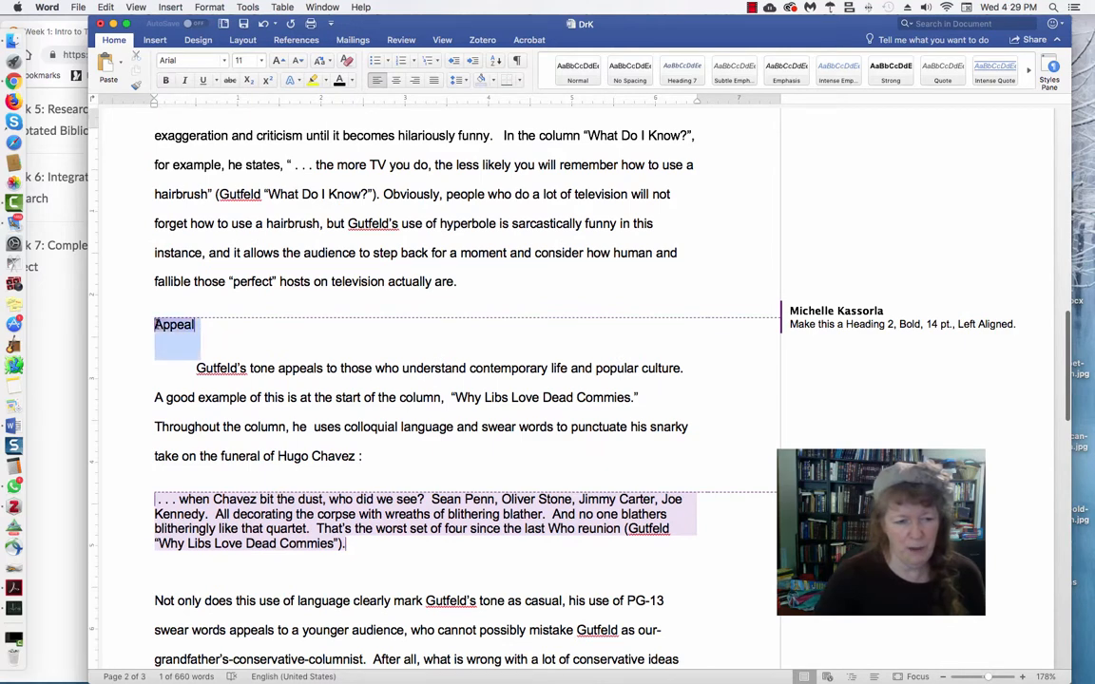
click(209, 7)
click(242, 171)
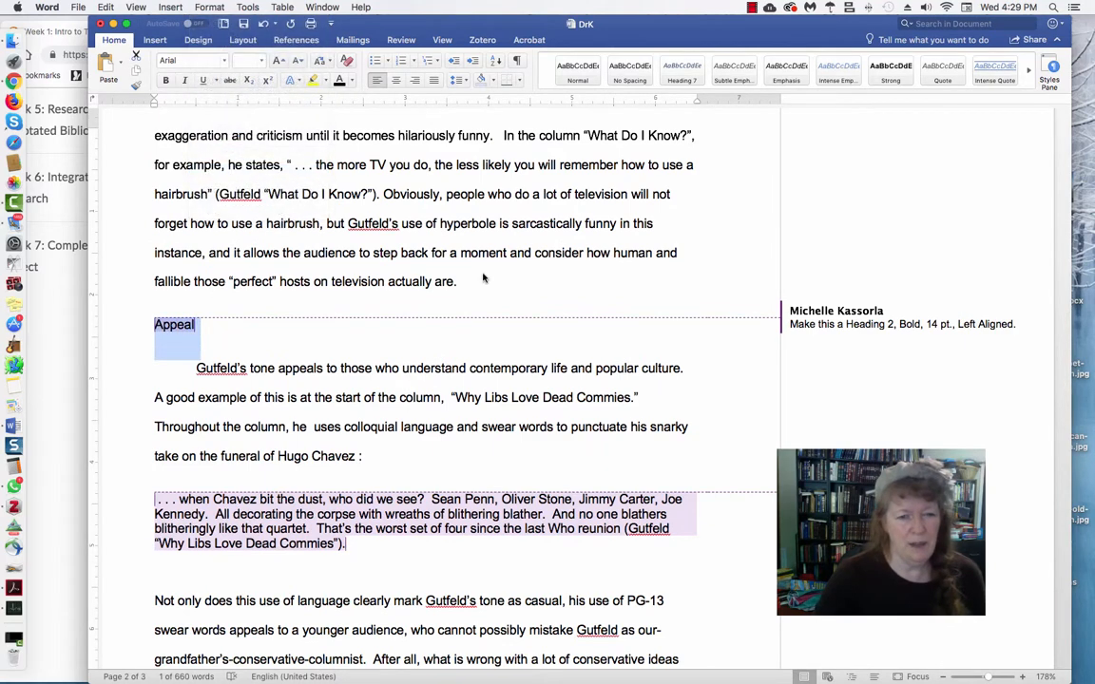
text(head)
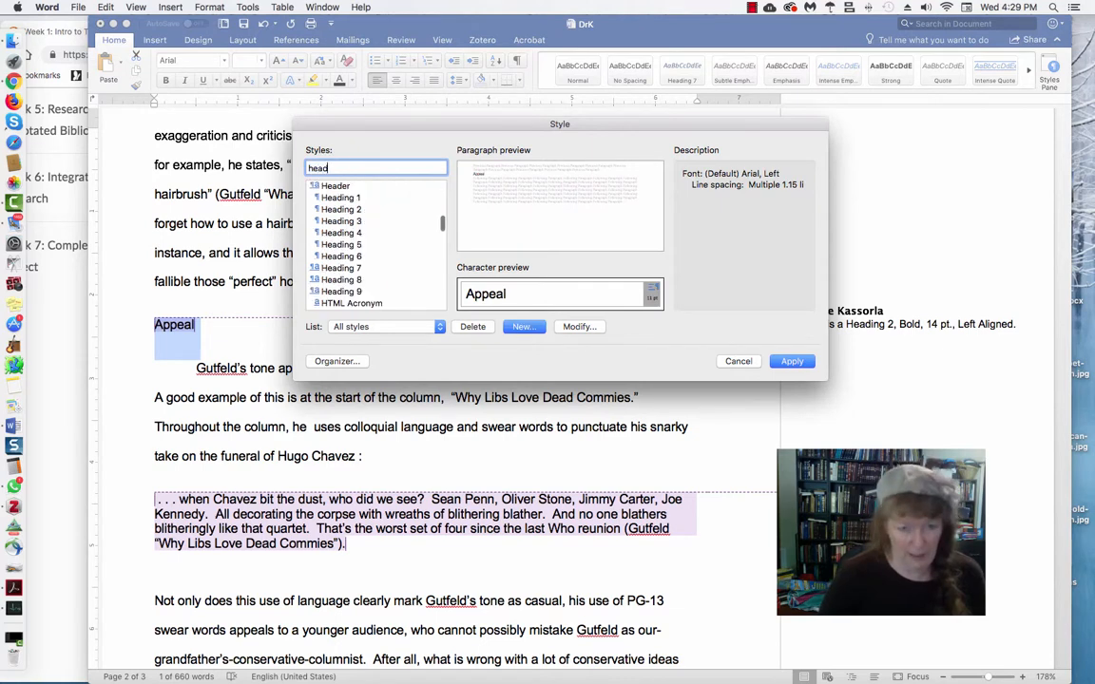
click(341, 209)
click(791, 362)
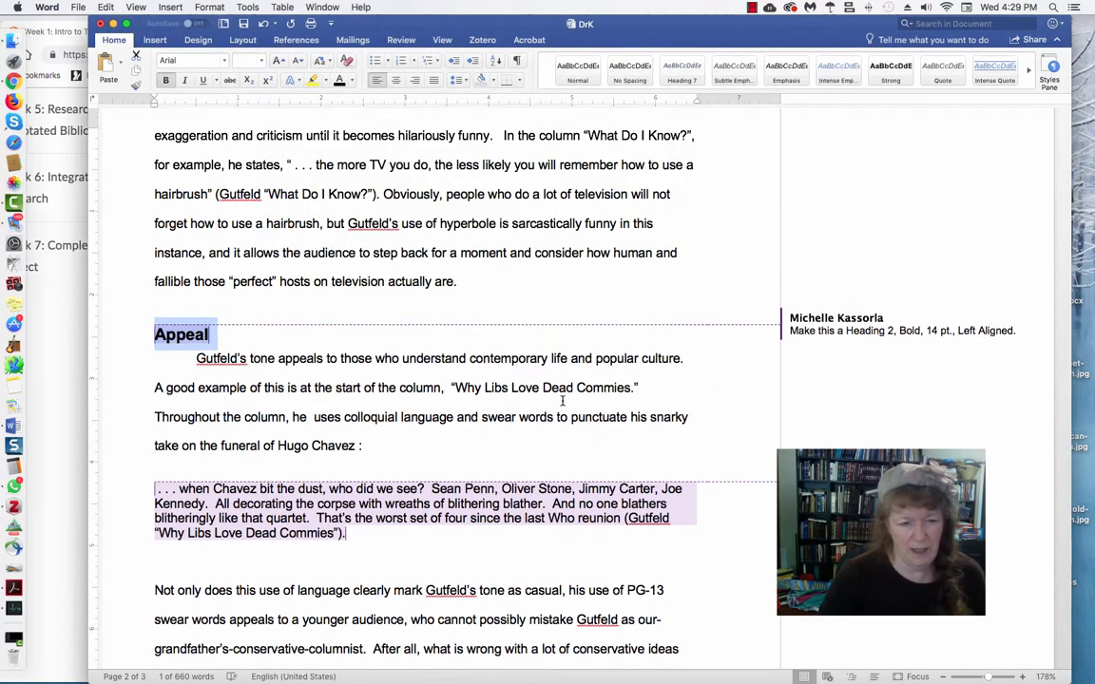
Apply the Heading 2 style to the "Works Cited" line after the last body paragraph and center it
scroll(563, 401, down, 15)
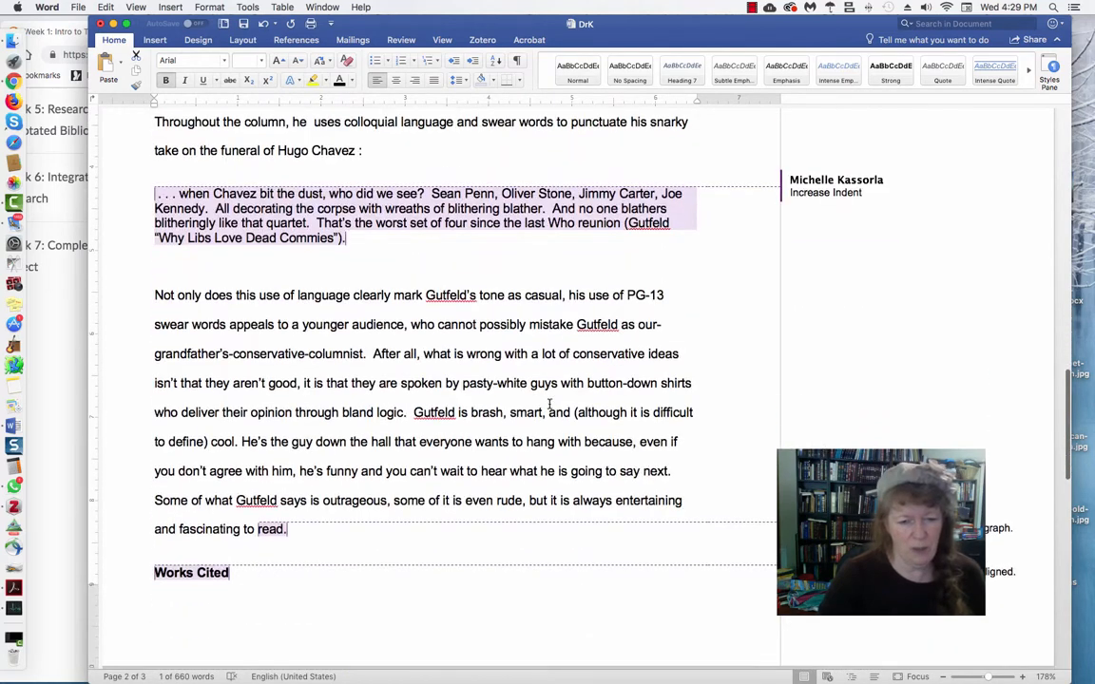
scroll(548, 405, down, 1)
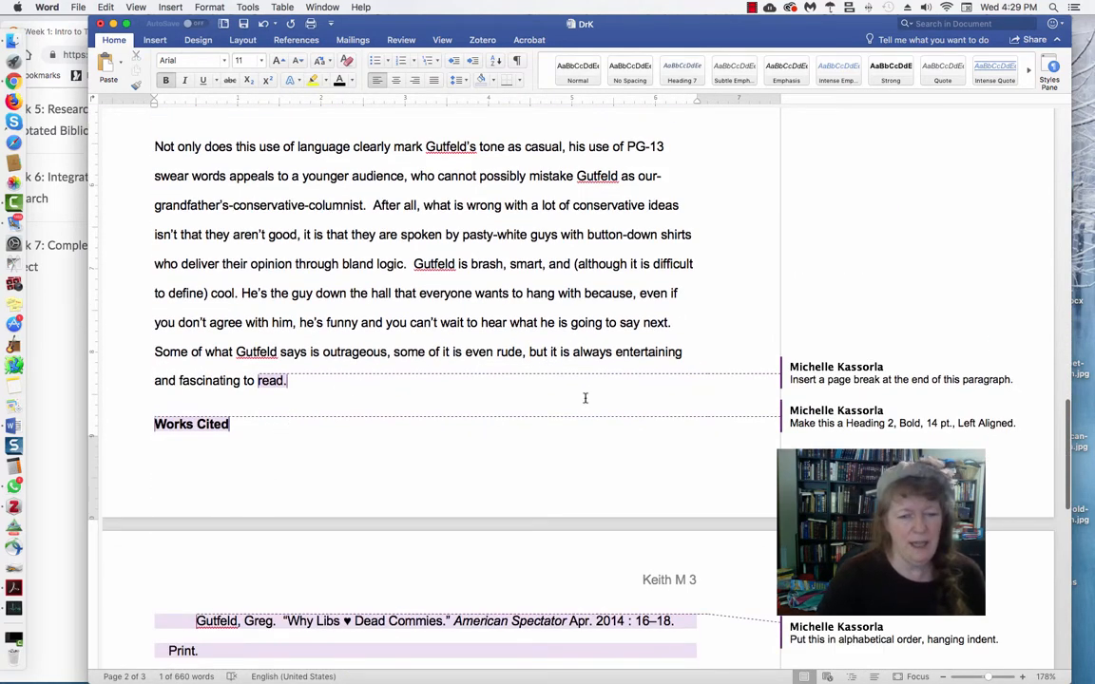
triple_click(245, 428)
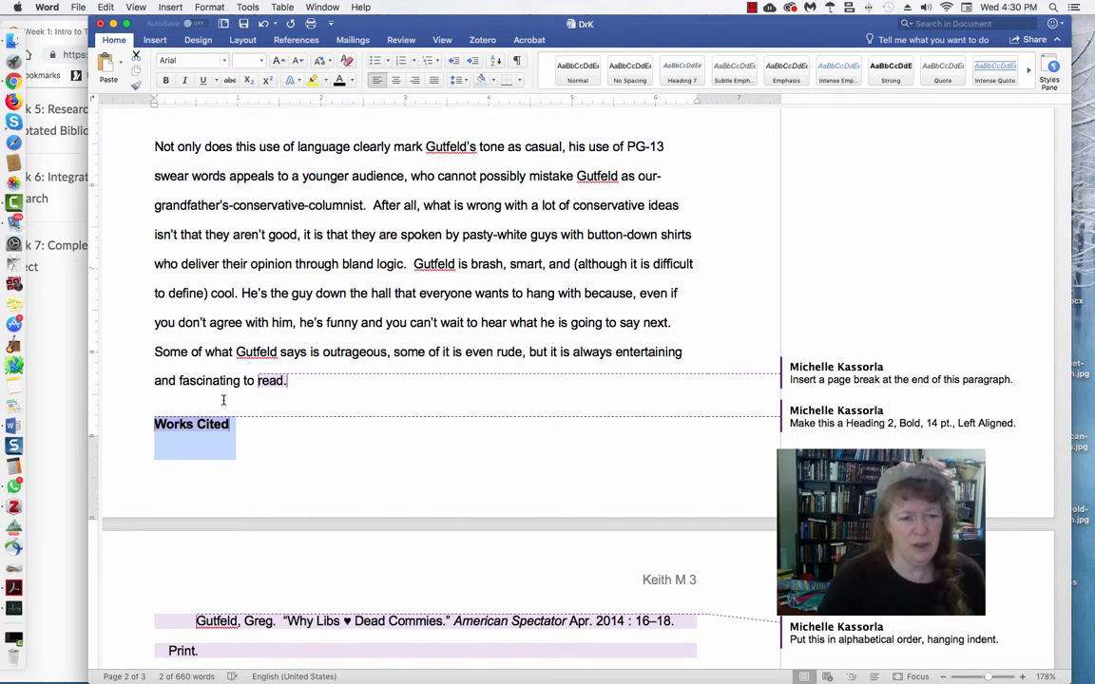
click(210, 8)
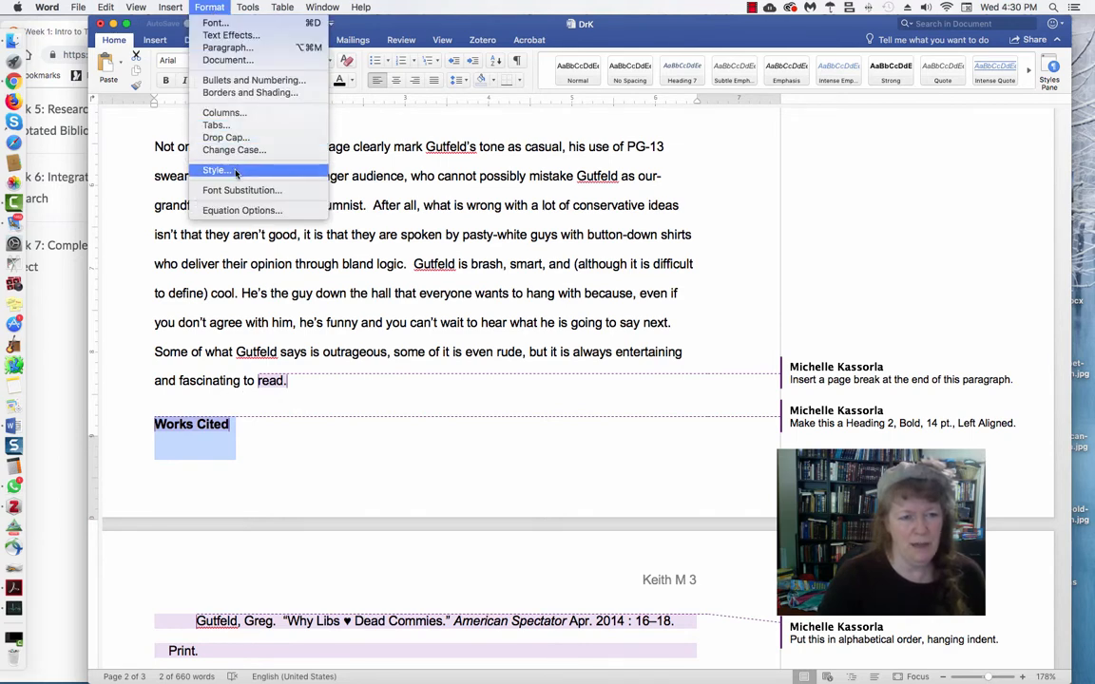
click(217, 155)
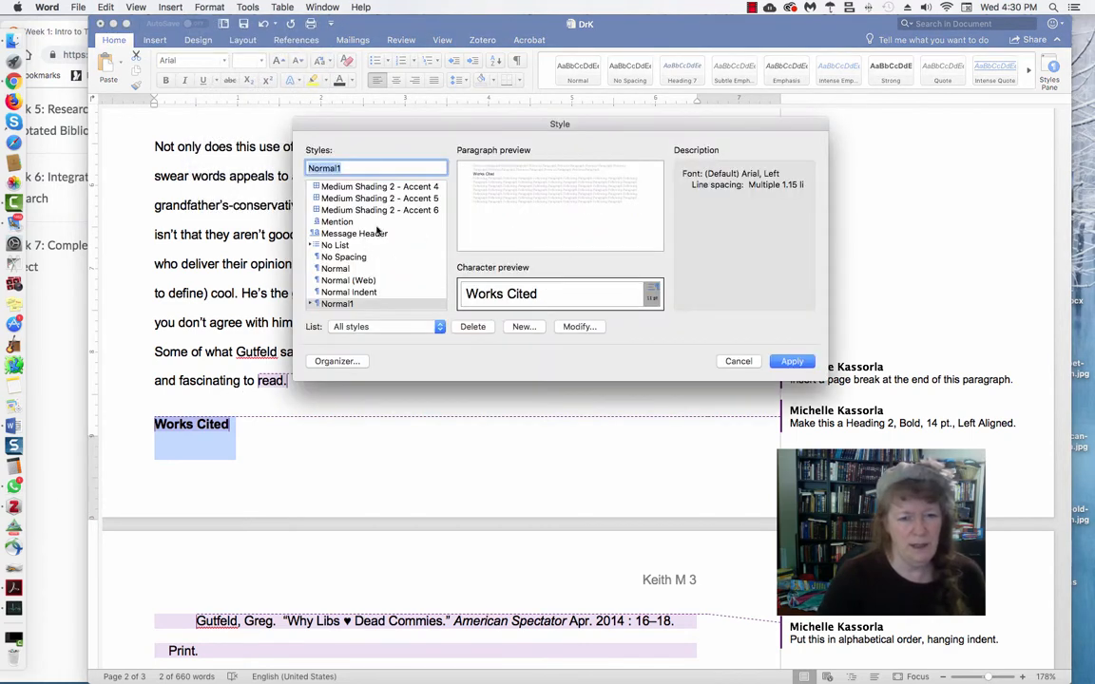
text(head)
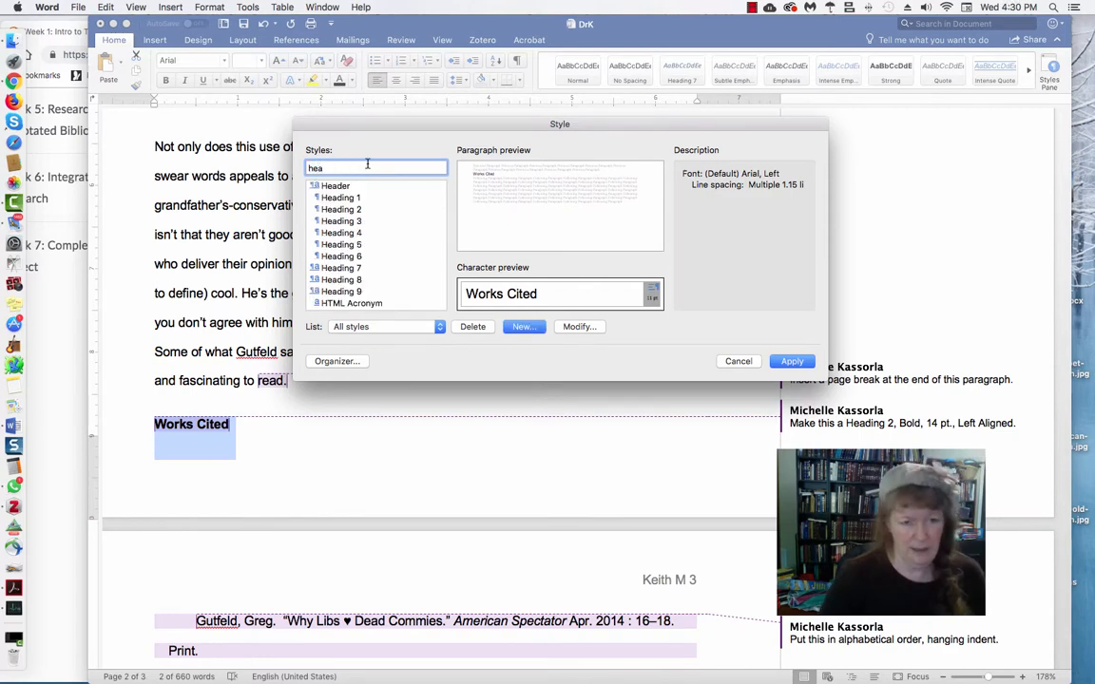
click(343, 209)
click(792, 363)
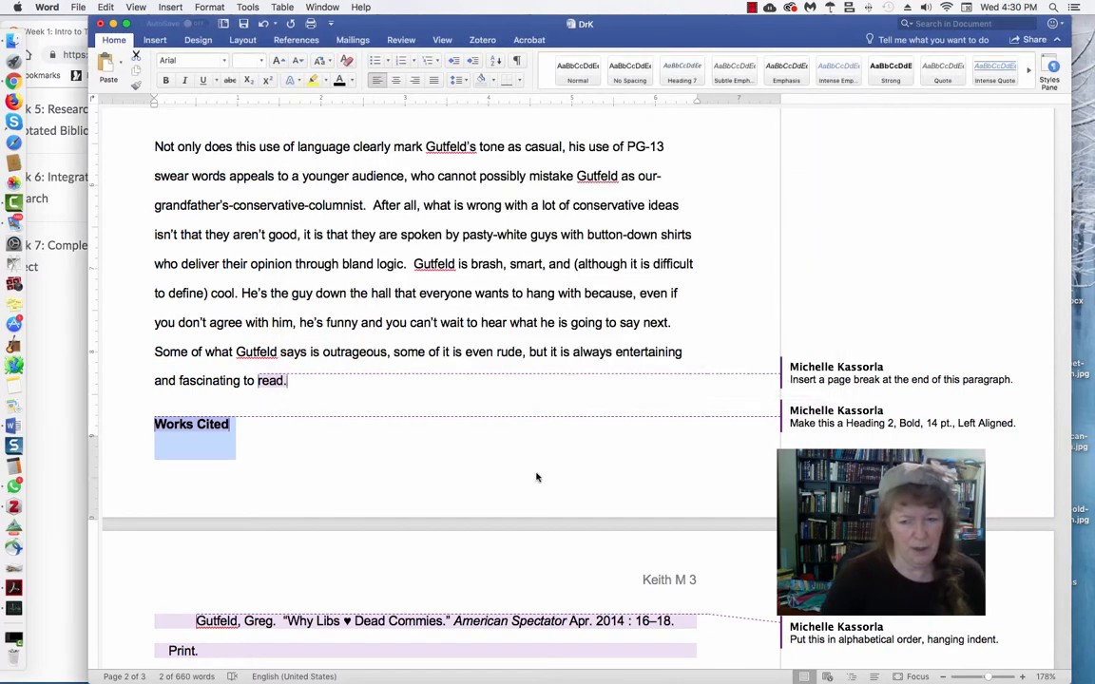
click(396, 80)
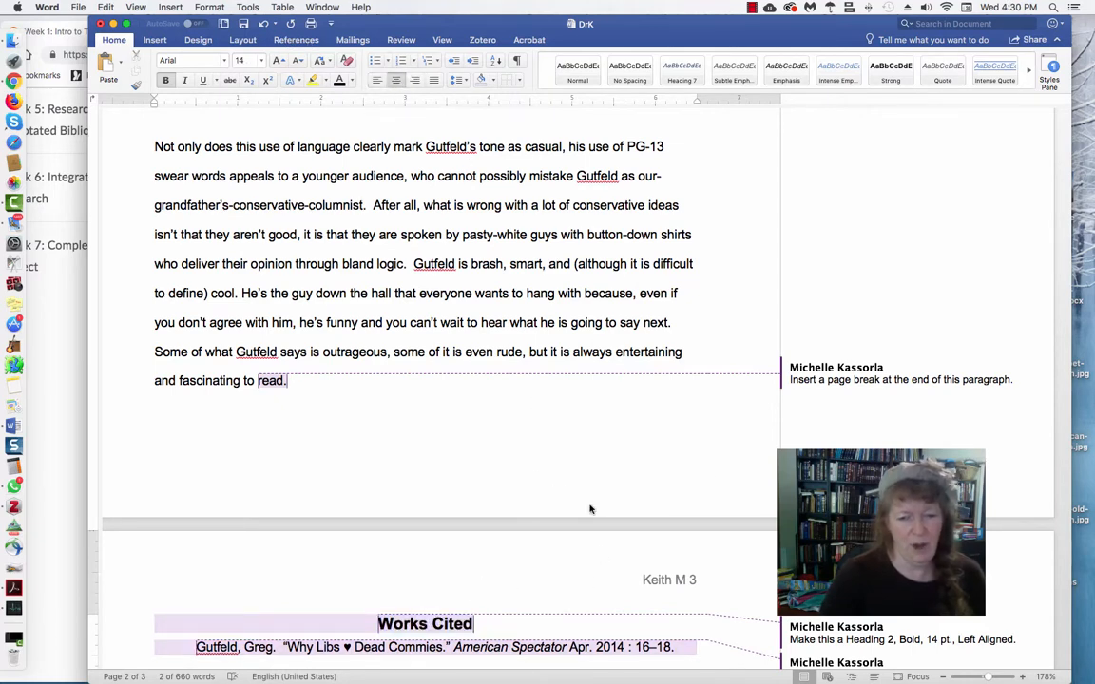
Delete the review comment attached to the "Introduction" heading on page 1
scroll(602, 471, up, 5)
scroll(601, 446, up, 20)
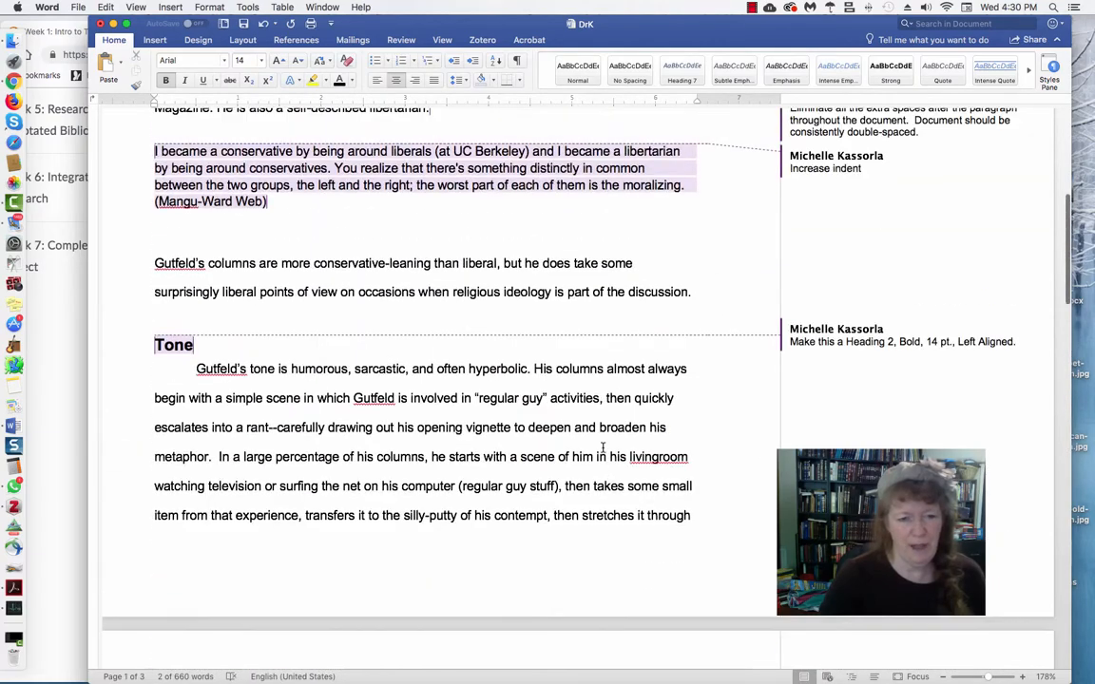
scroll(602, 447, up, 5)
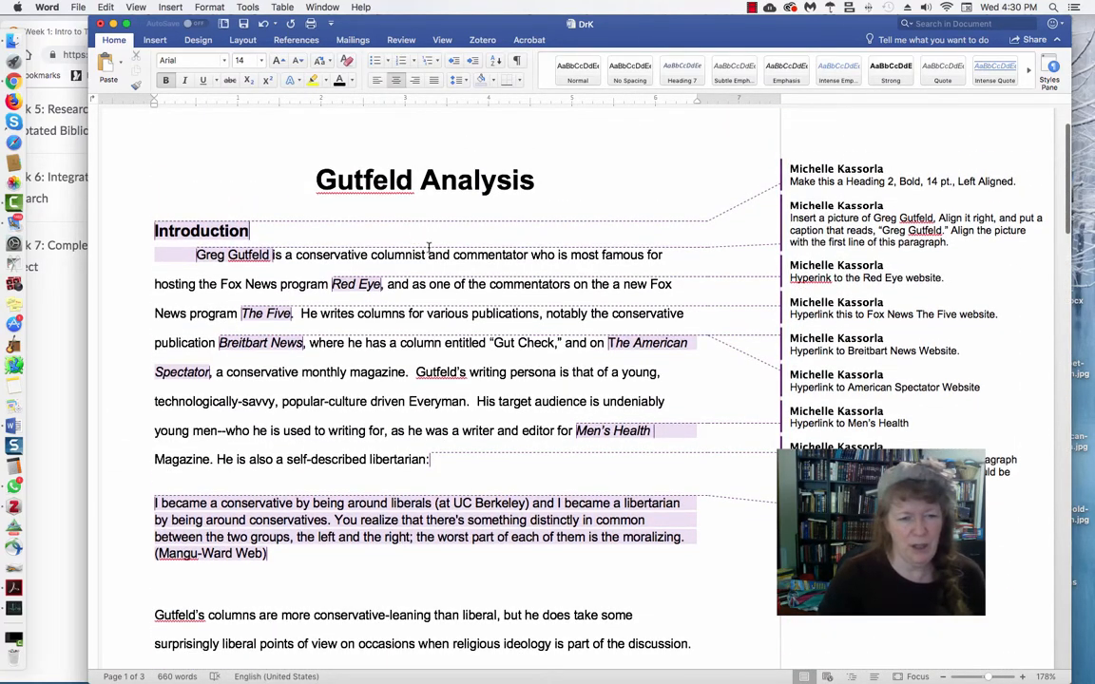
click(393, 268)
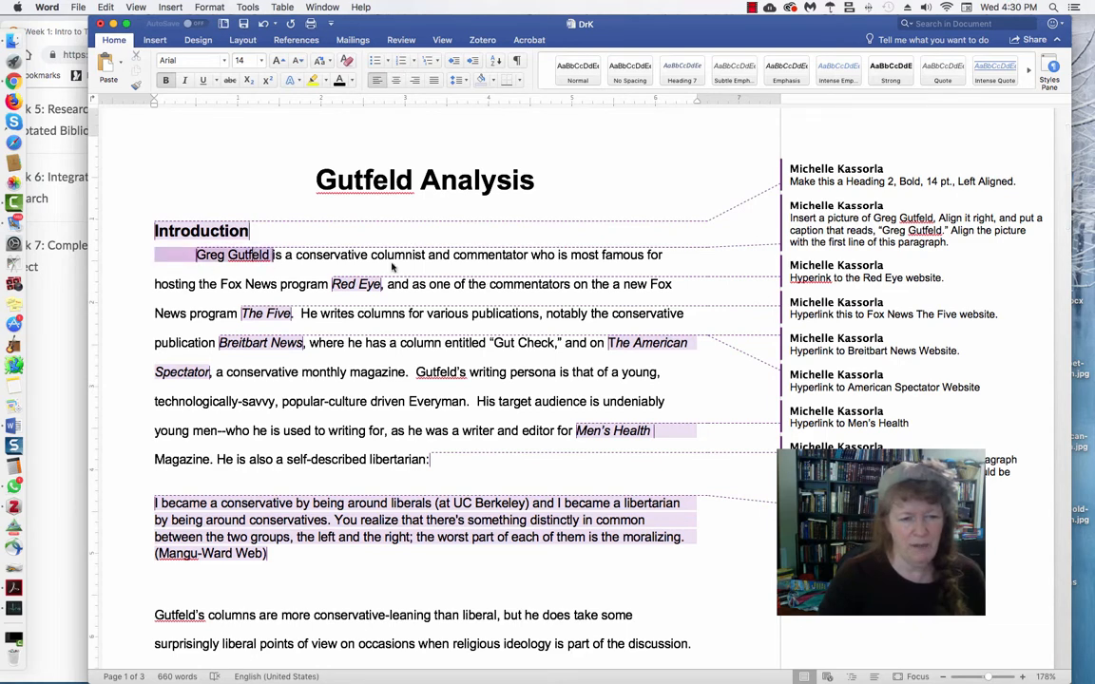
click(351, 255)
click(838, 172)
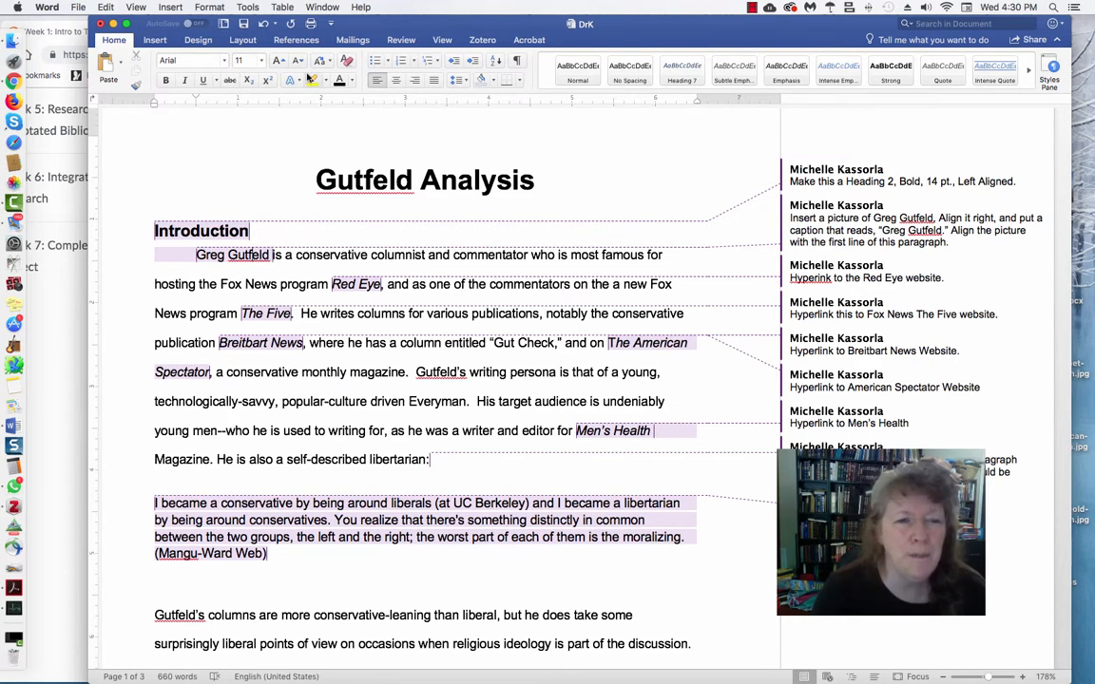
click(401, 40)
click(794, 175)
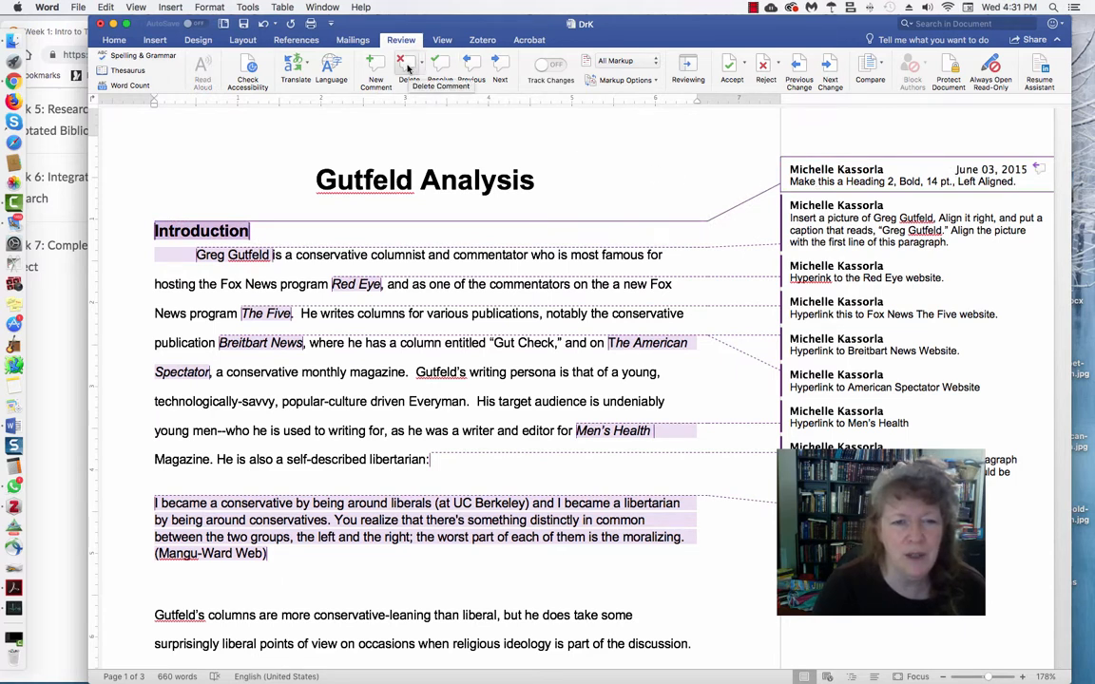
click(750, 188)
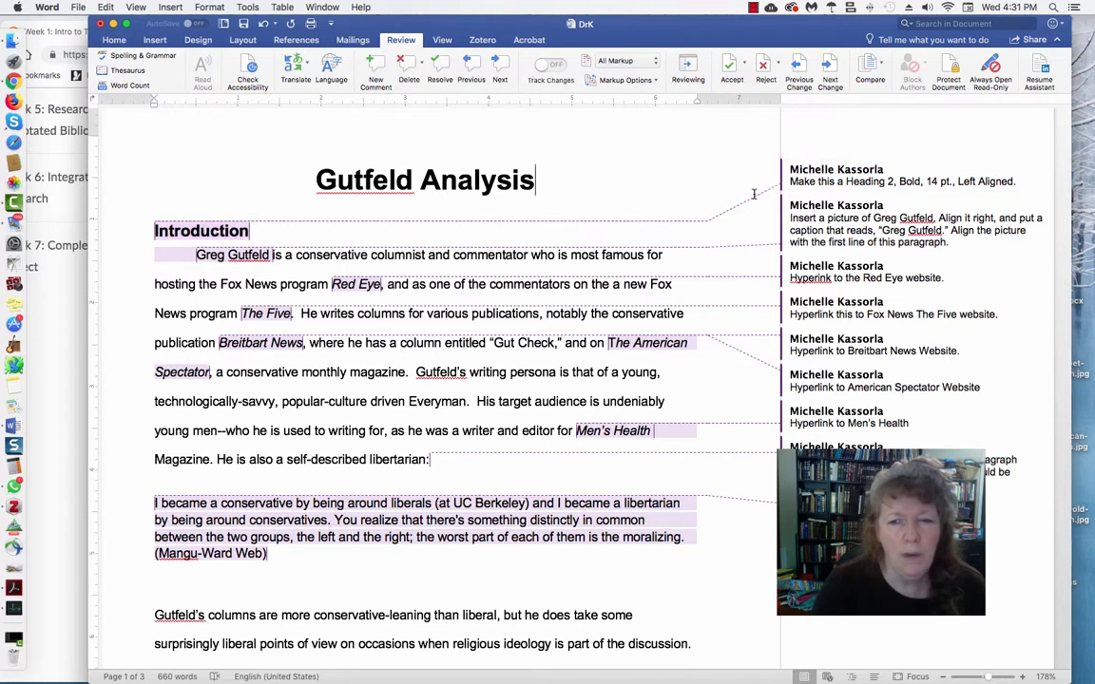
triple_click(797, 174)
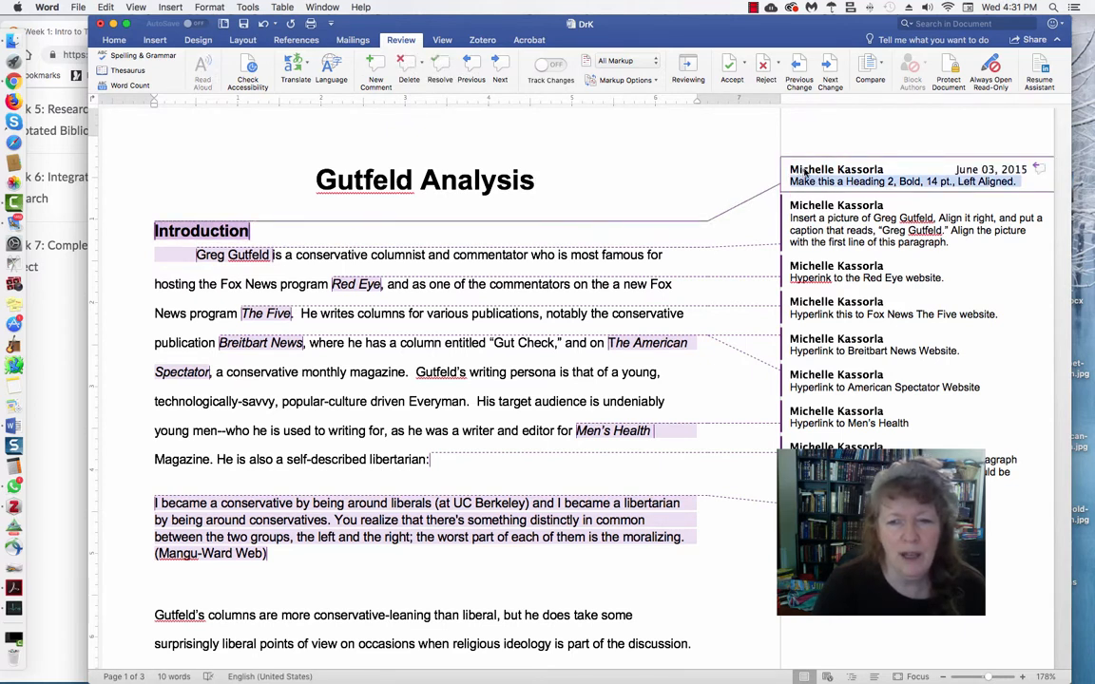
right_click(803, 171)
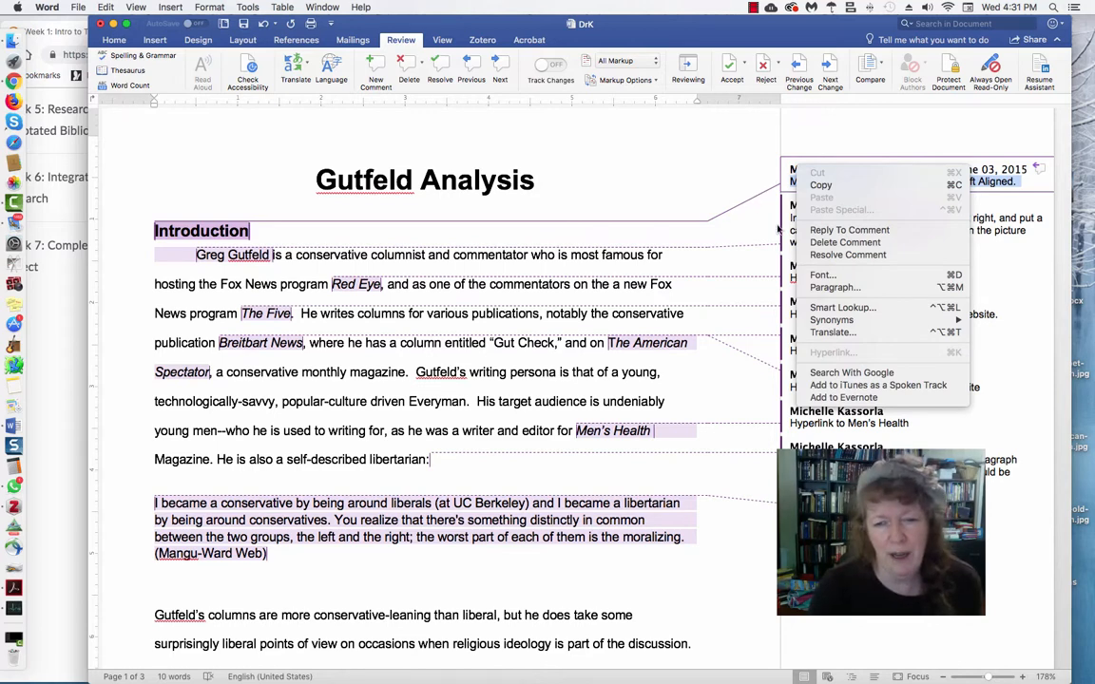
mouse_move(817, 322)
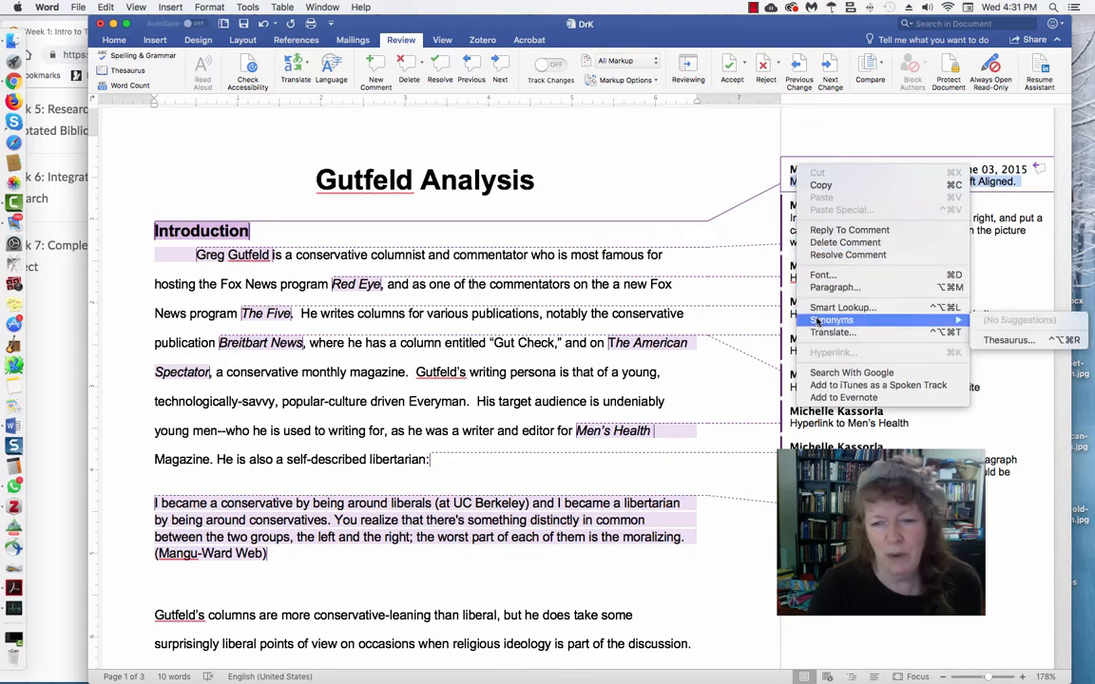
click(828, 244)
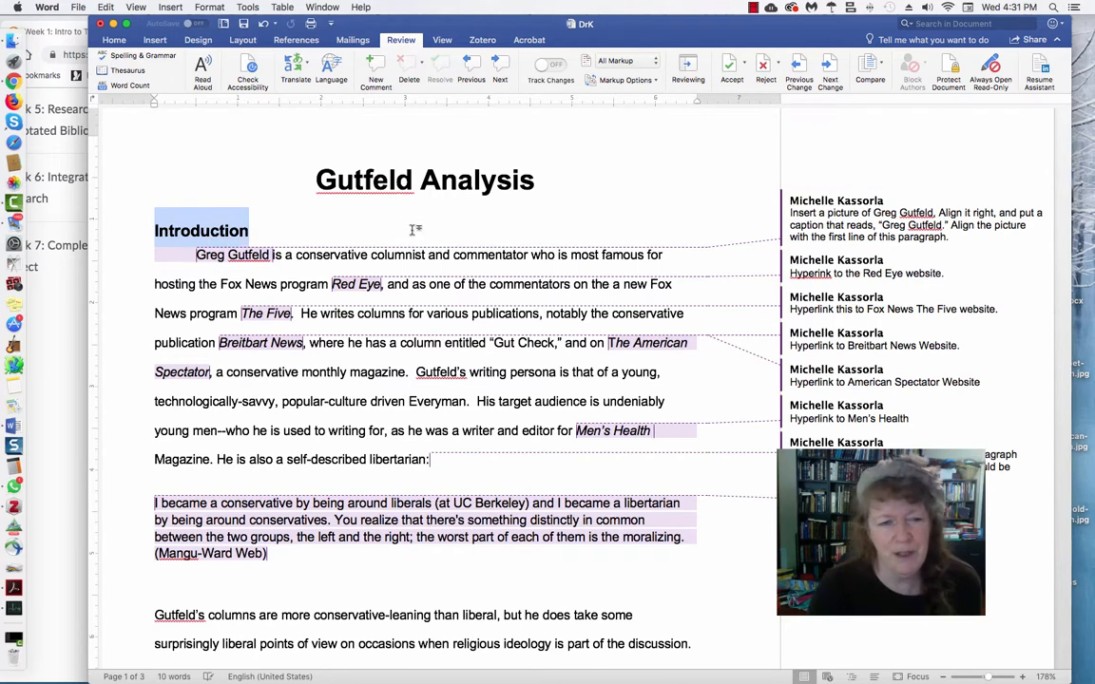
Check the picture review comment and copy the name "Greg Gutfeld" from the start of the introduction paragraph
click(833, 209)
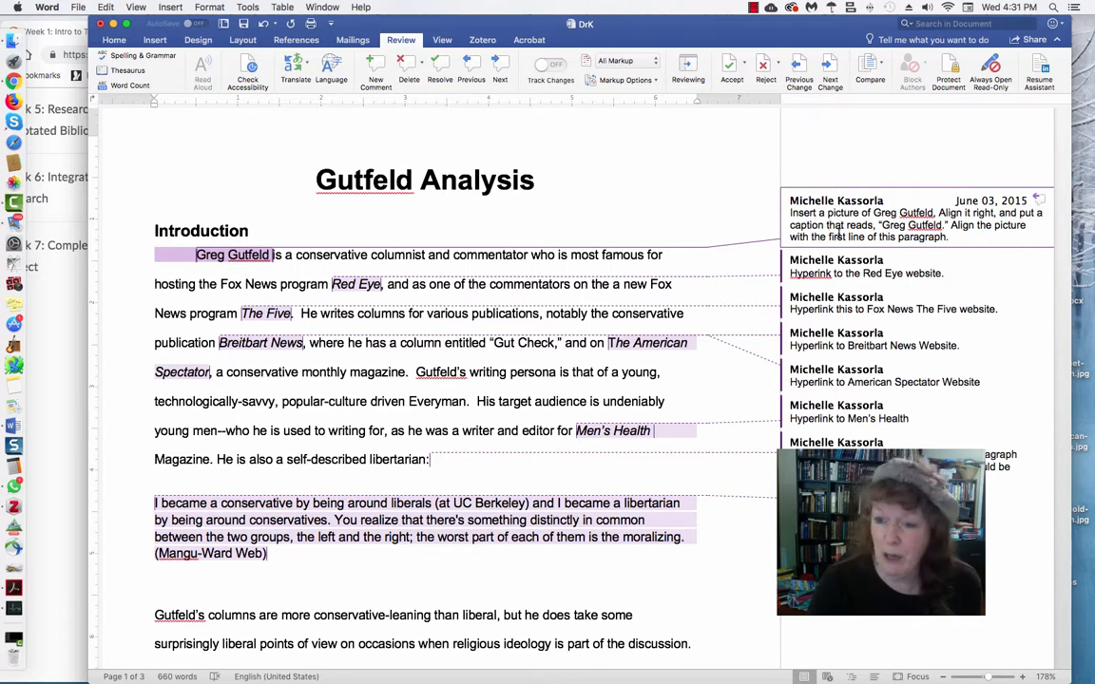
click(370, 236)
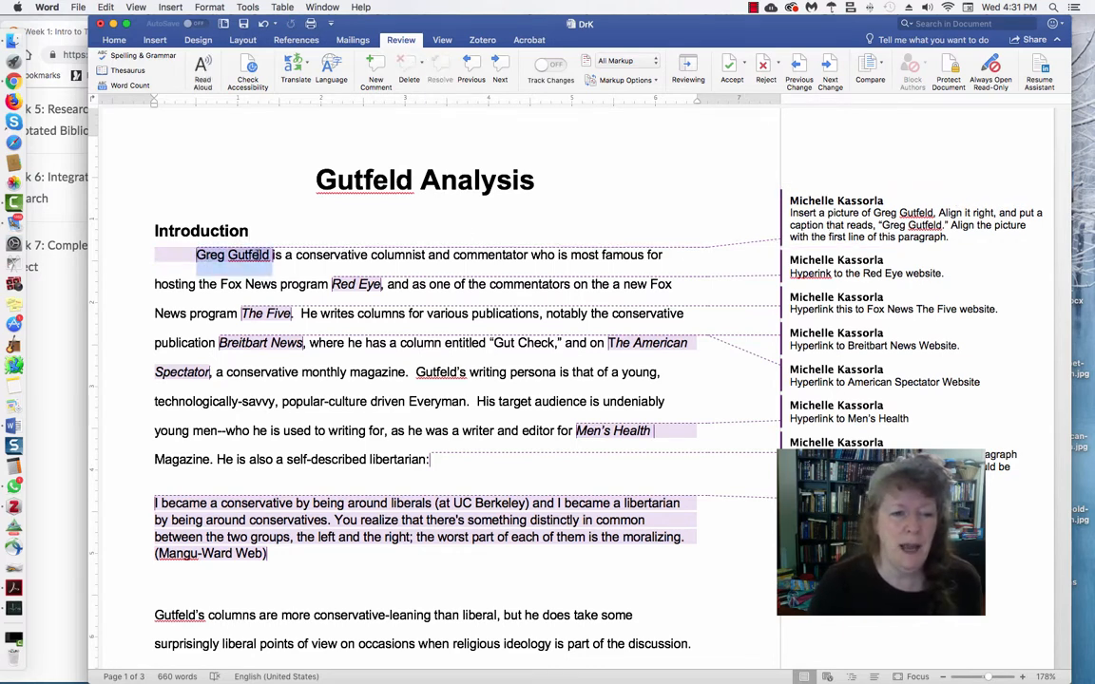
drag(197, 254, 250, 258)
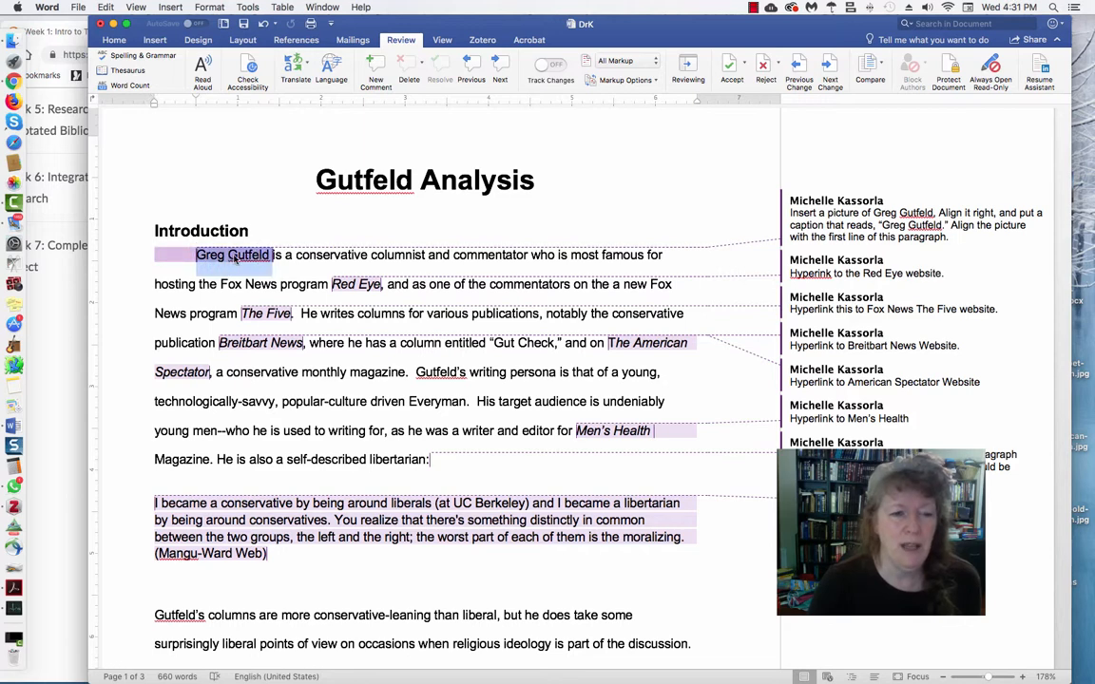
right_click(249, 259)
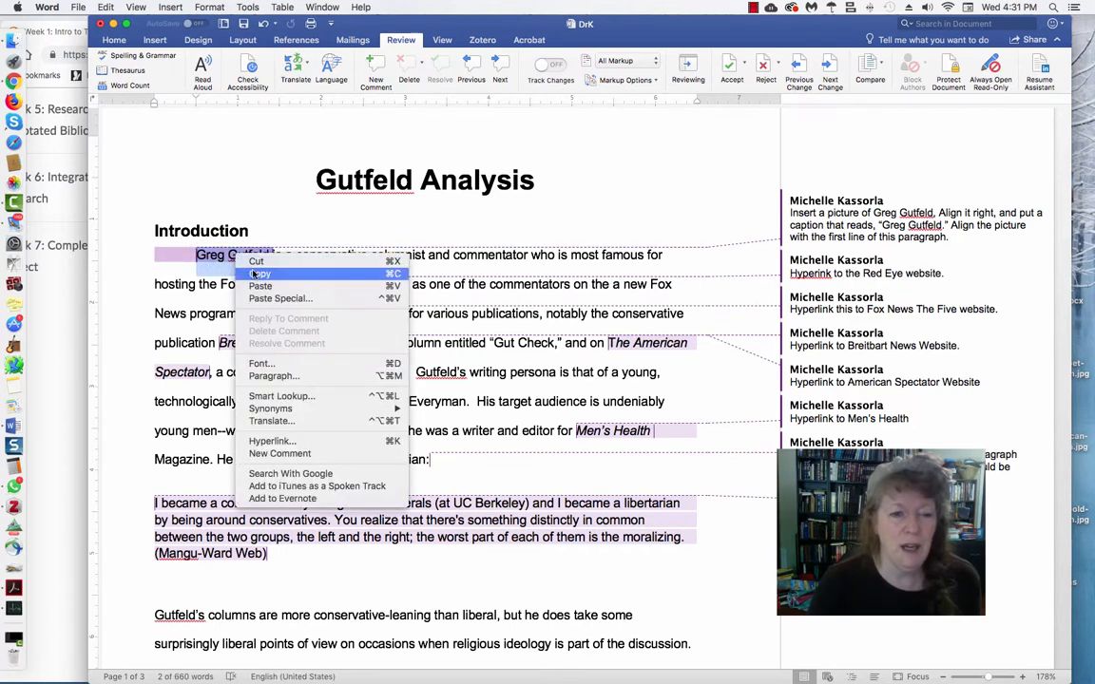
click(204, 238)
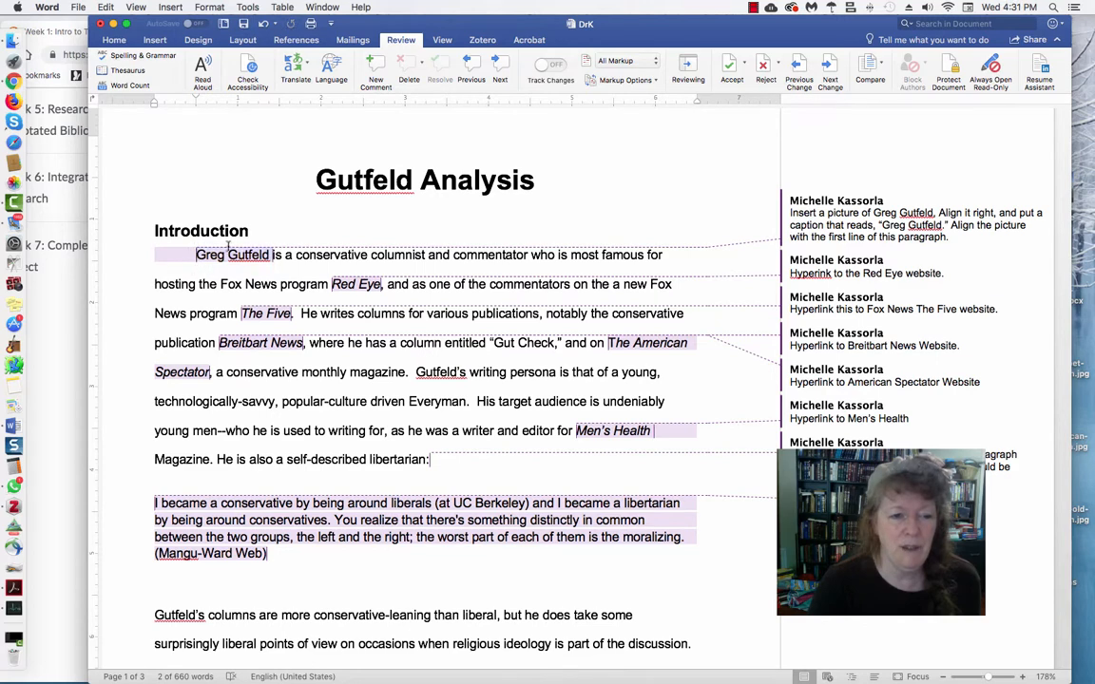
click(314, 315)
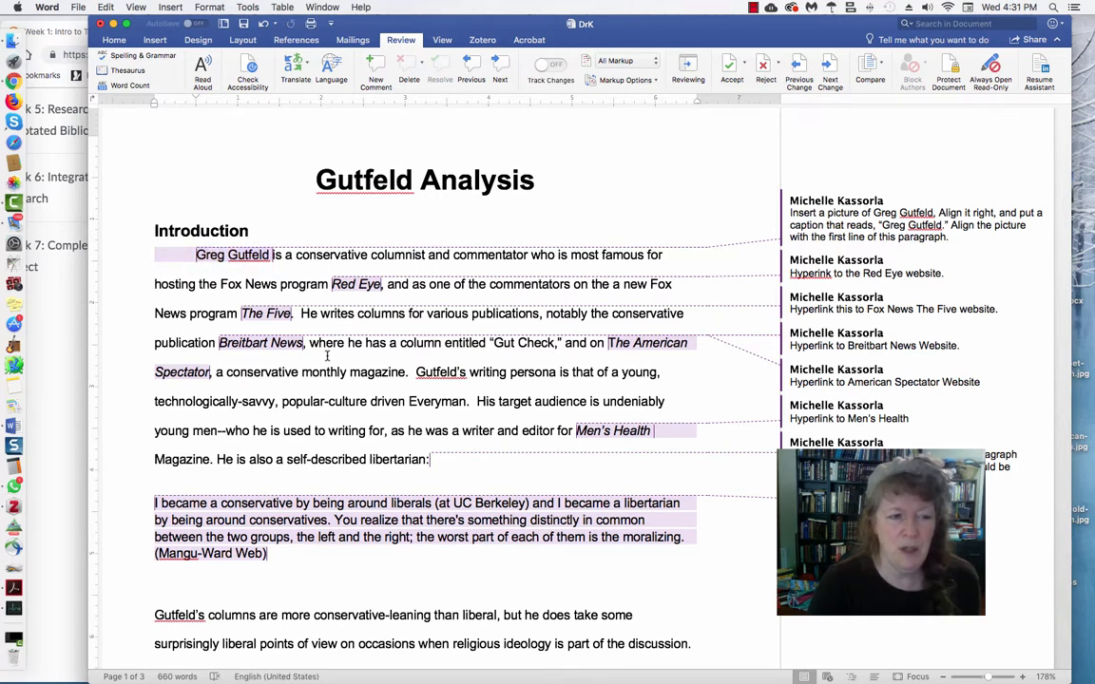
Switch to Chrome and run a Google image search for the copied name "Greg Gutfeld" in a new tab
click(14, 81)
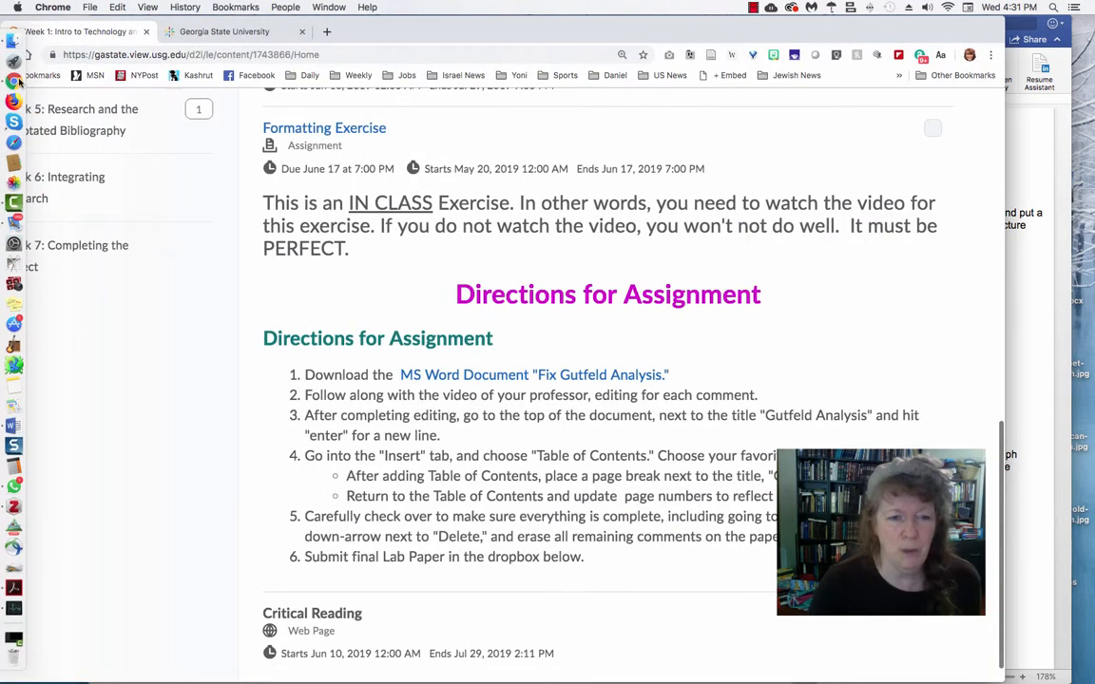
click(326, 31)
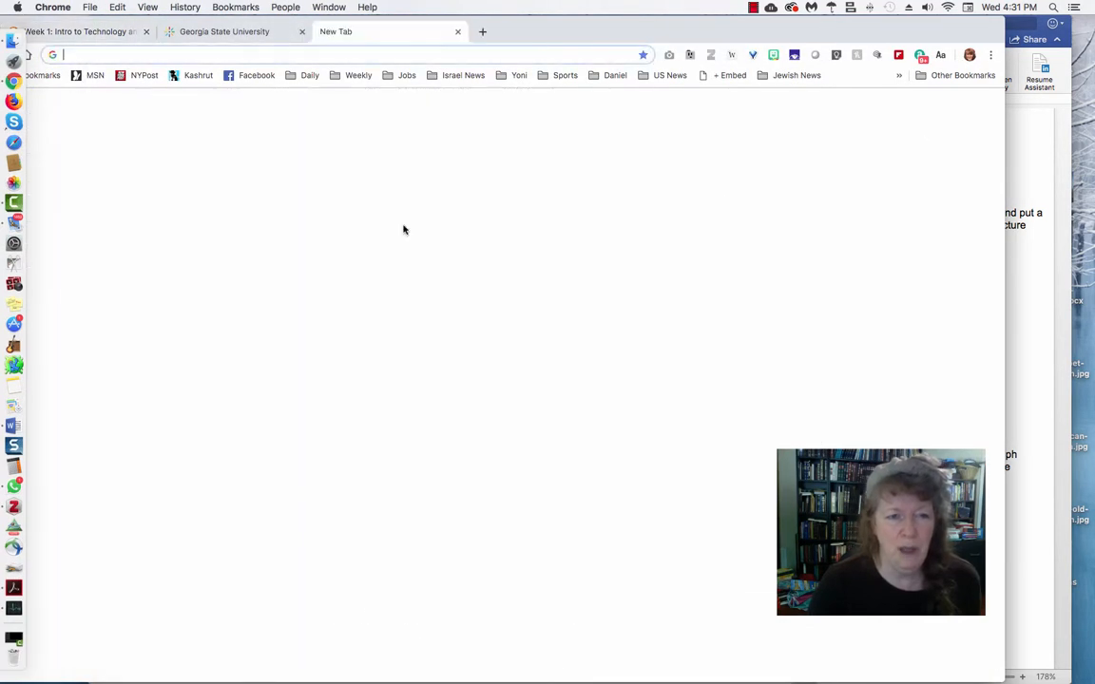
double_click(630, 39)
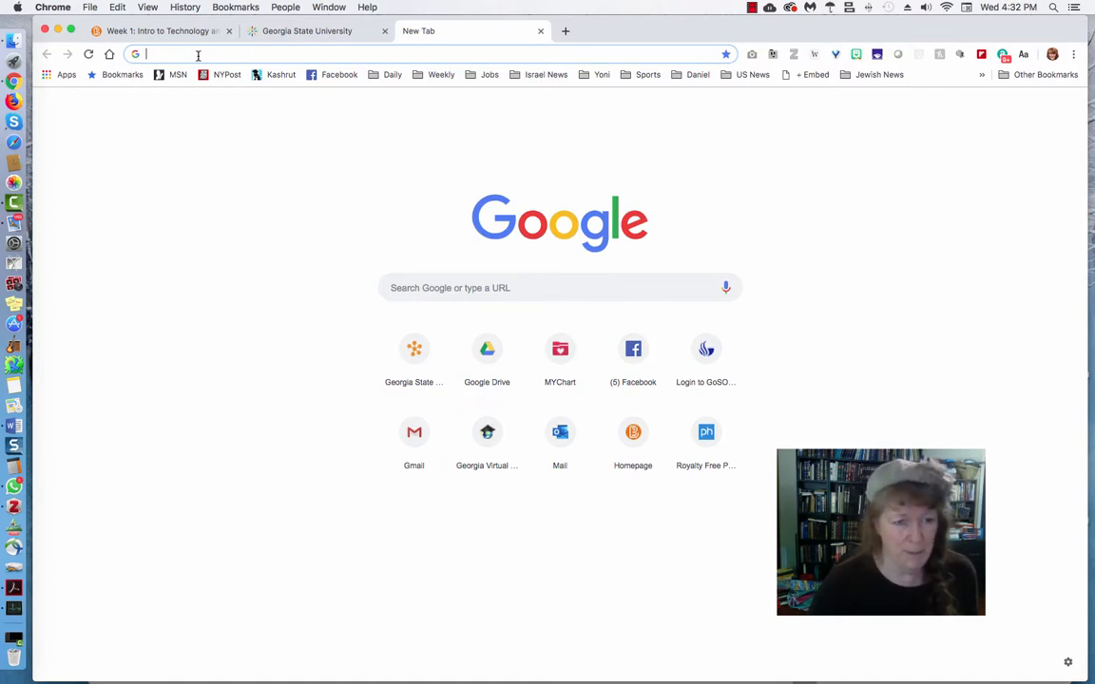
right_click(257, 51)
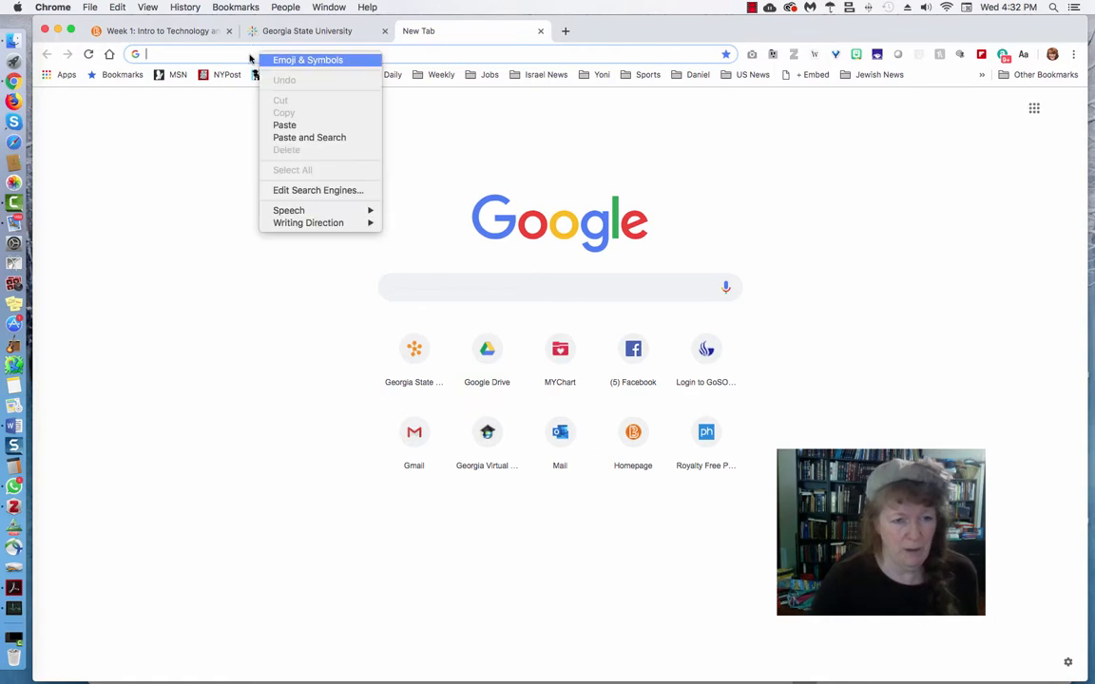
click(296, 130)
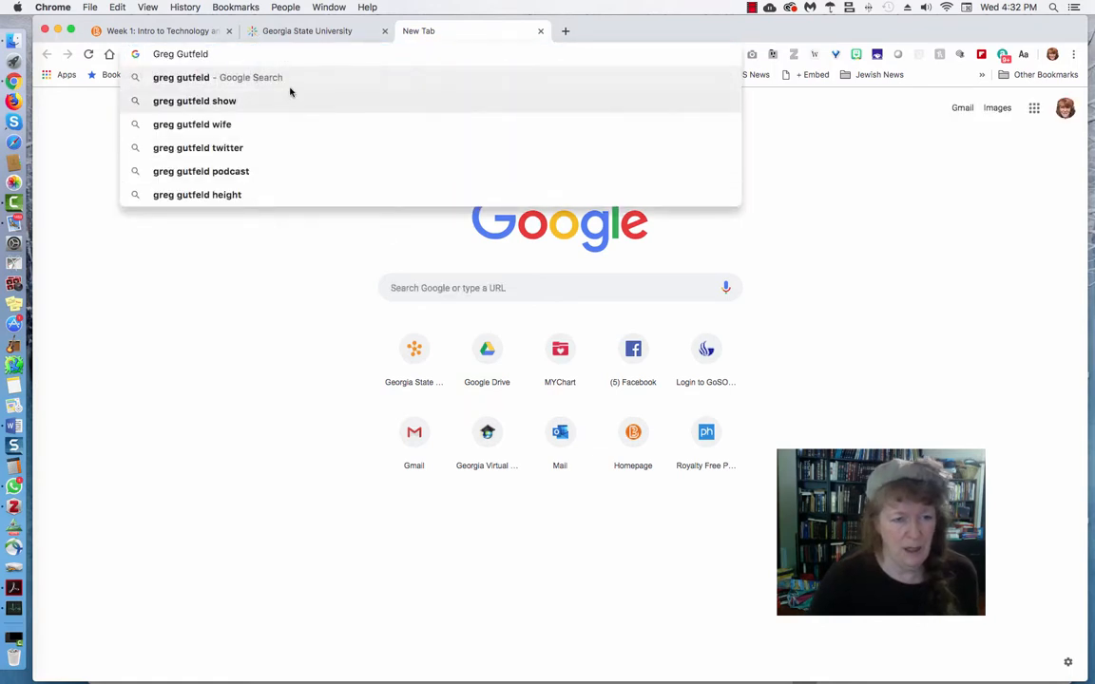
key(Return)
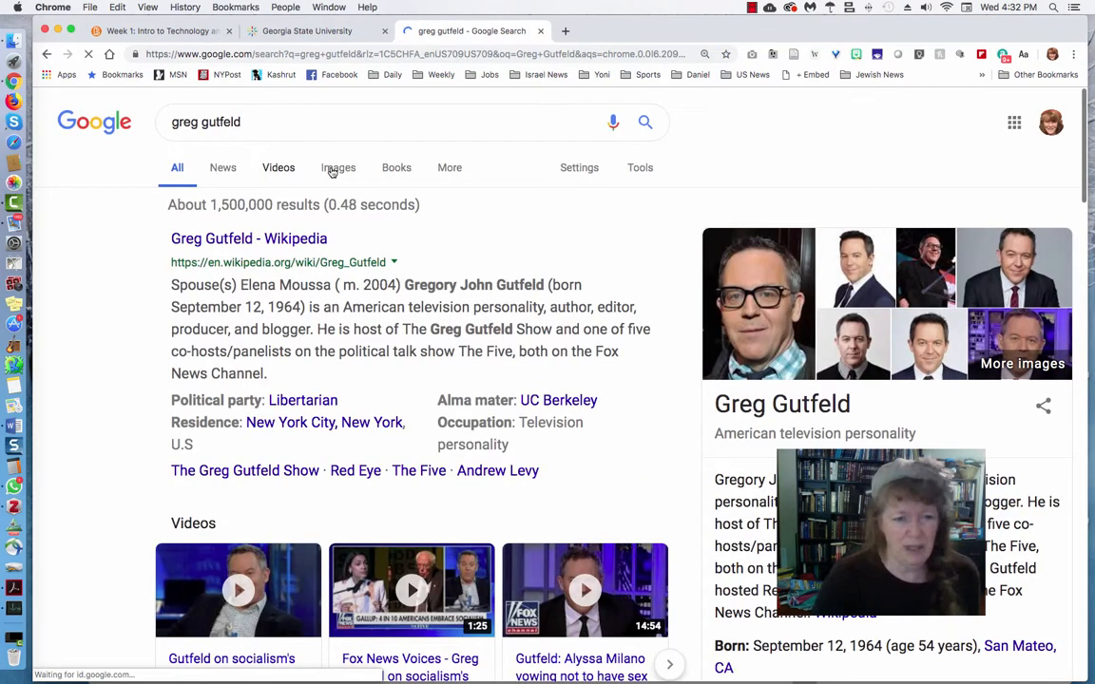
click(365, 181)
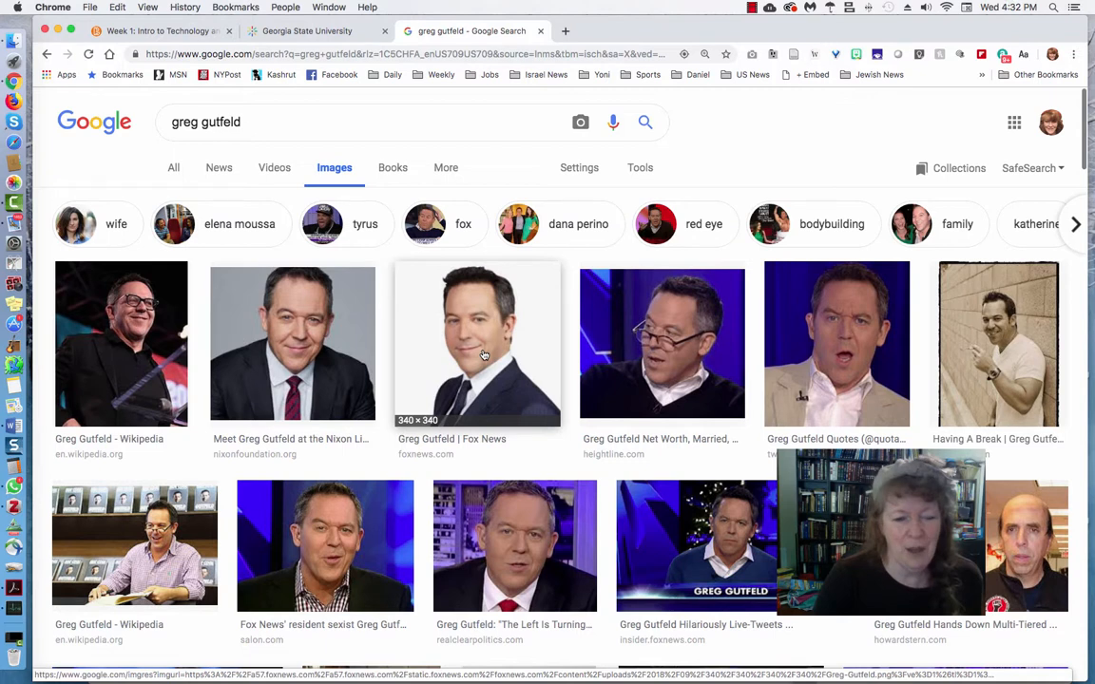
Copy the Fox News portrait of Greg Gutfeld and paste it into the Word document at the start of the introduction paragraph
right_click(483, 355)
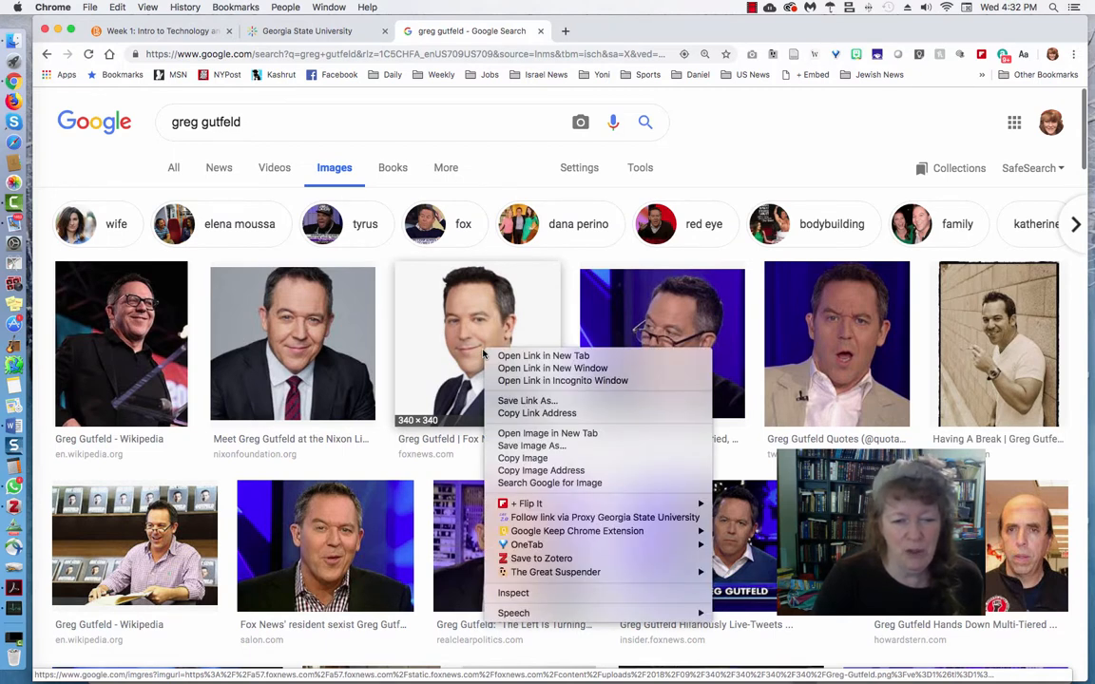
click(523, 460)
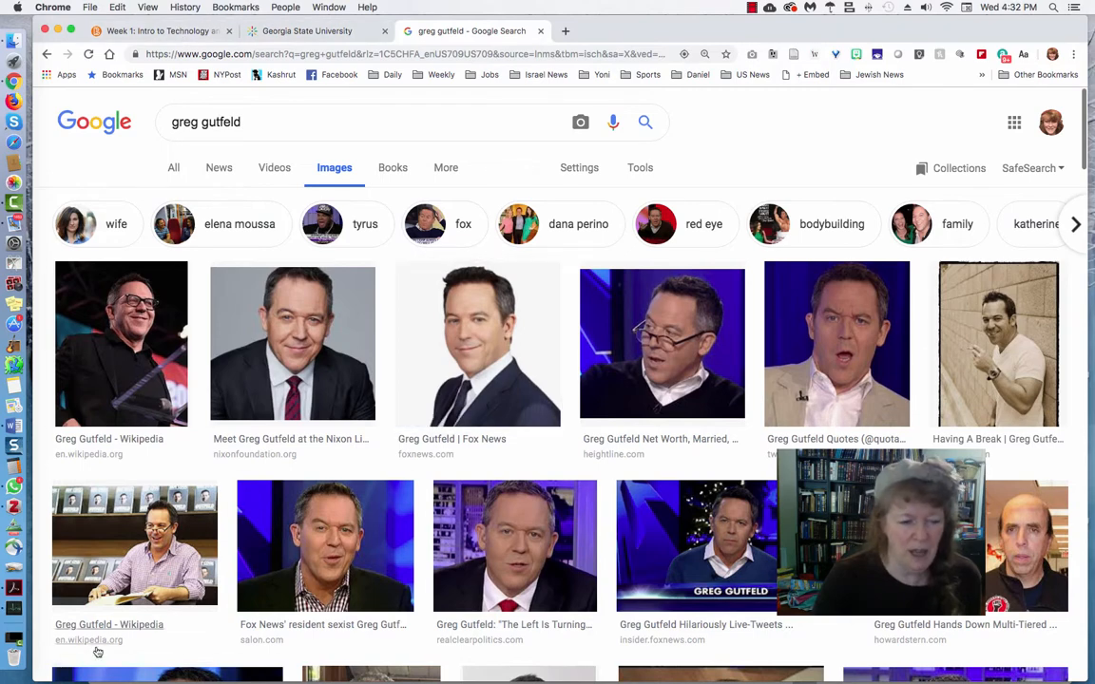
click(13, 426)
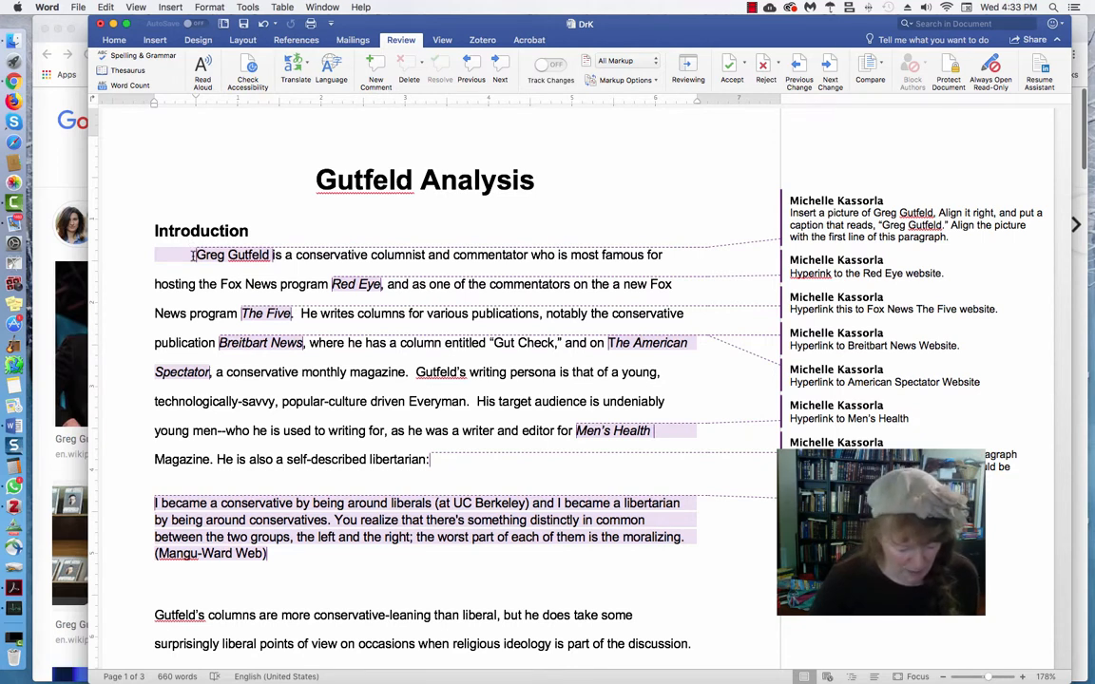
key(super+v)
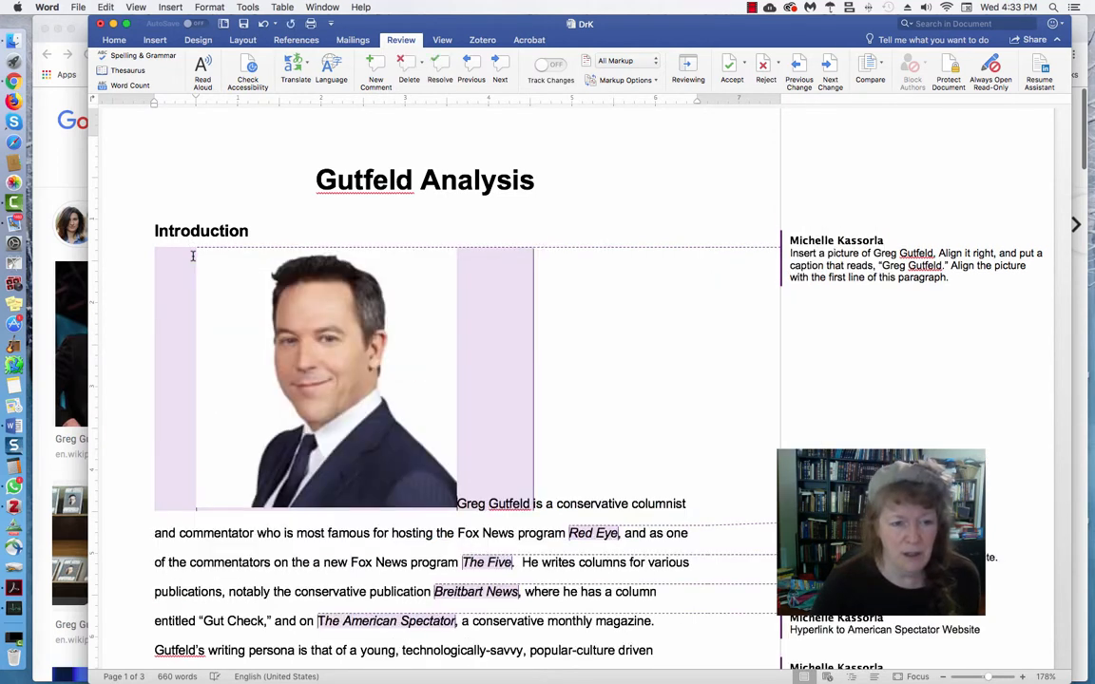
Shrink the pasted portrait proportionally to about 0.99 by 0.99 inches
click(335, 323)
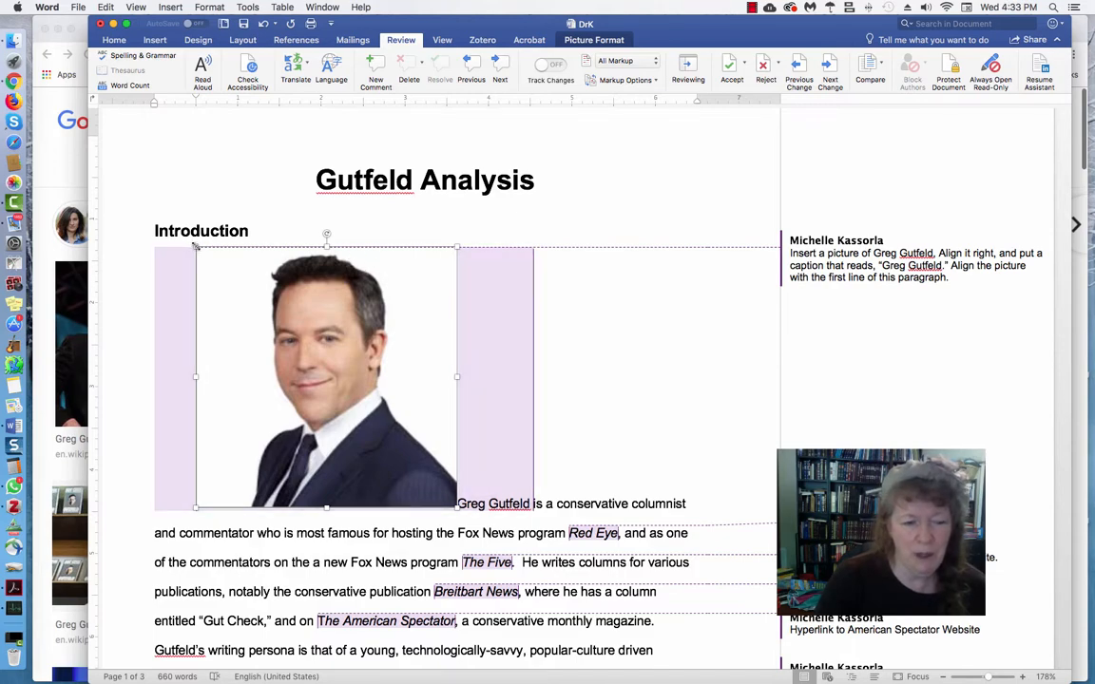
drag(195, 247, 251, 297)
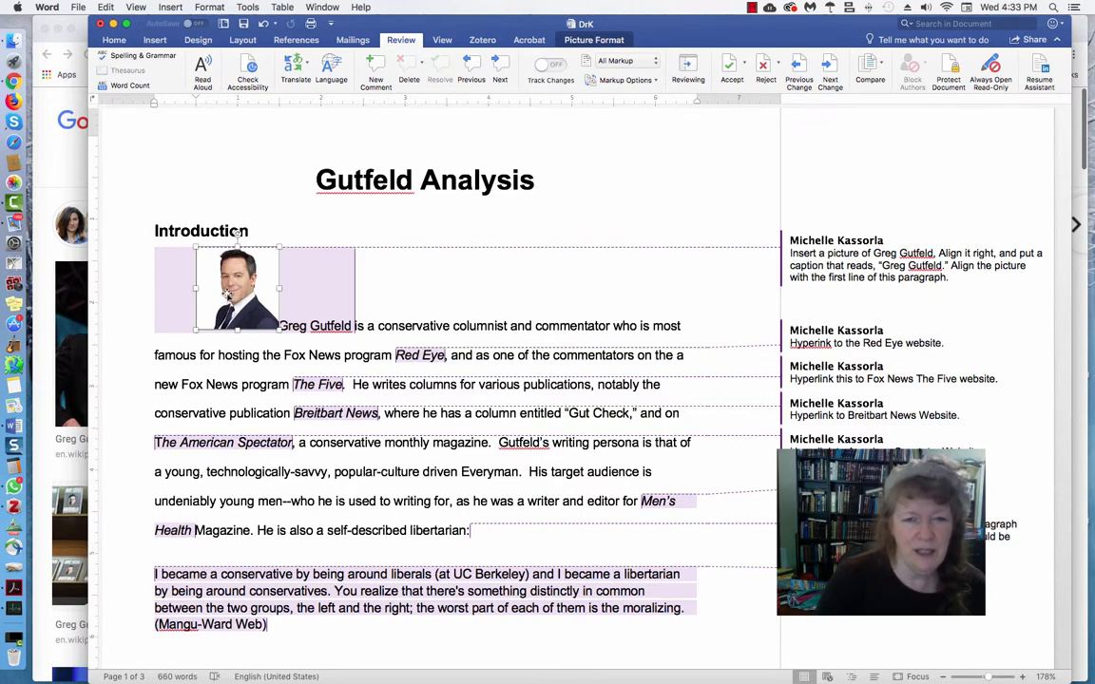
Position the portrait top right with text wrapping, and move it level with the introduction paragraph's first line, about 6.41" from left and 2.38" from top
double_click(591, 40)
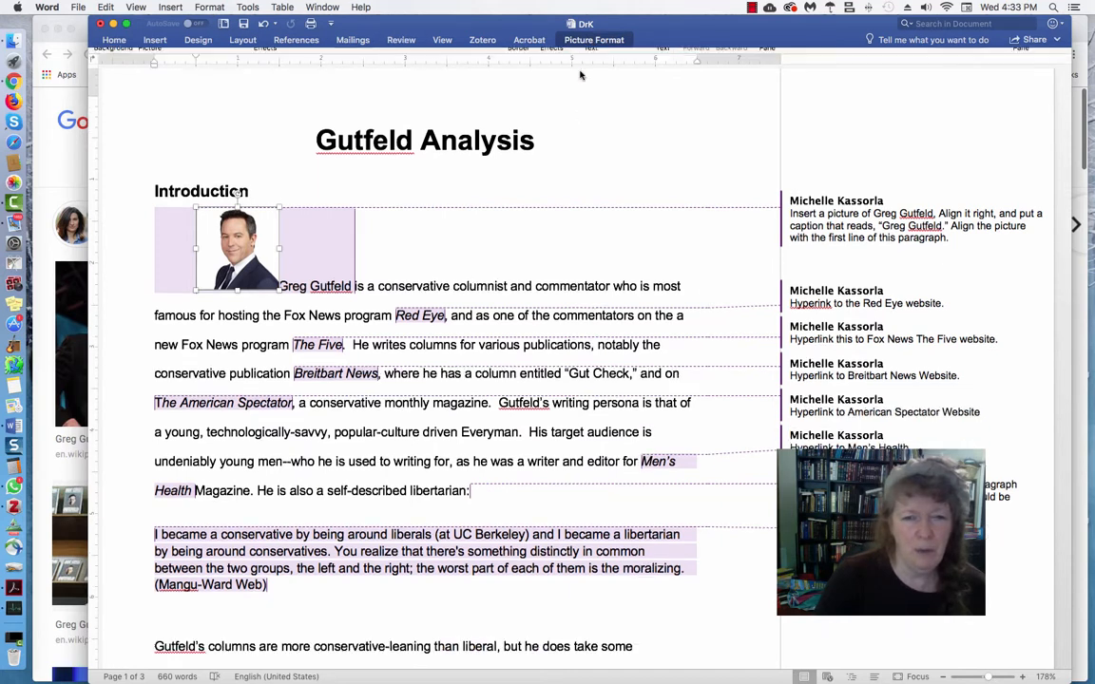
click(590, 41)
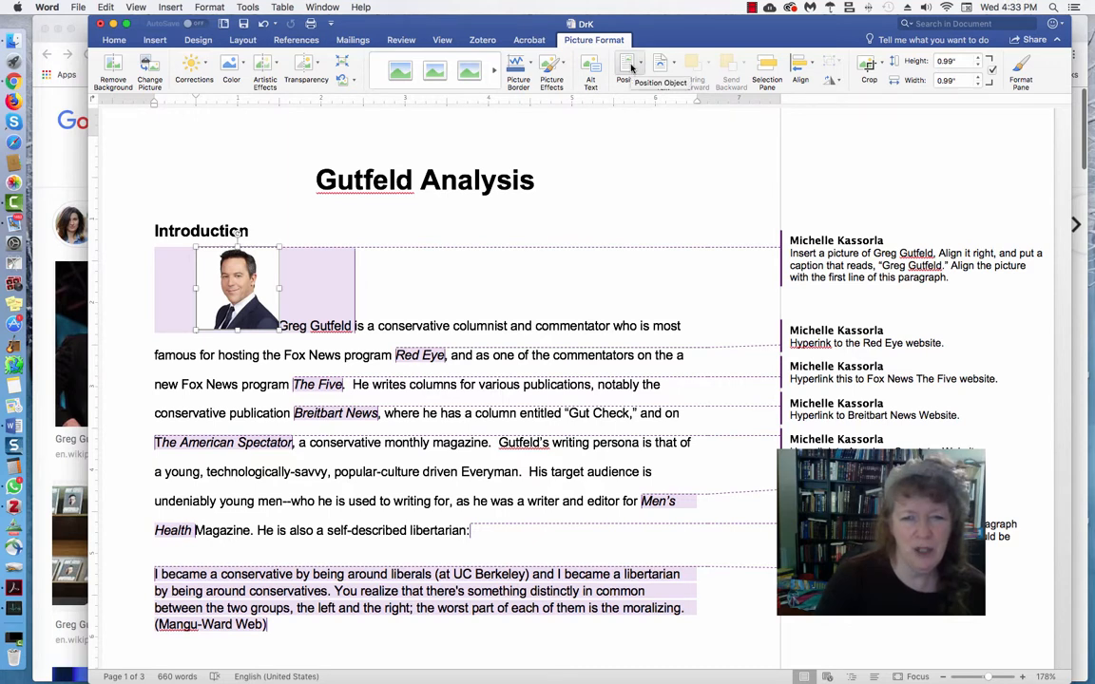
click(631, 66)
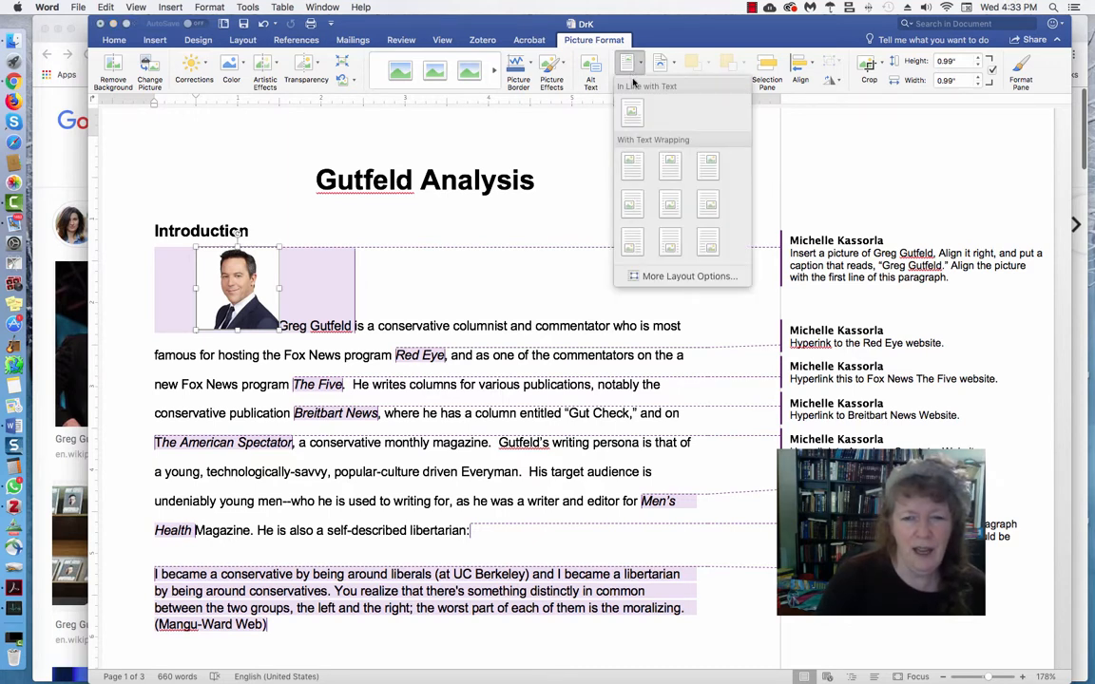
click(704, 168)
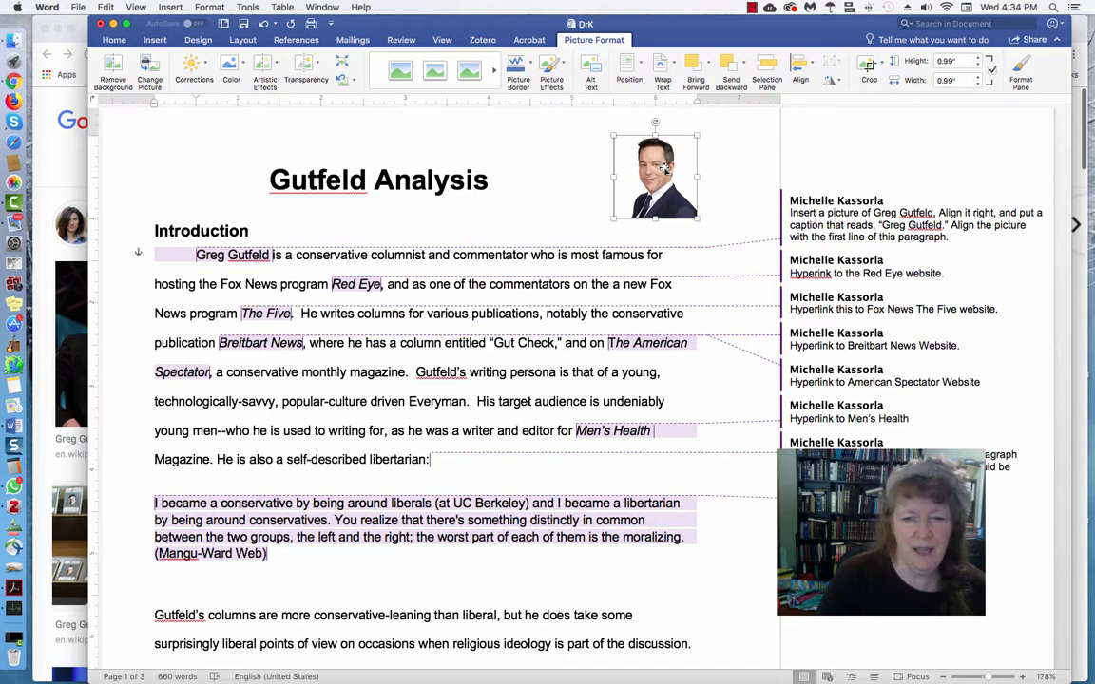
drag(665, 166, 656, 282)
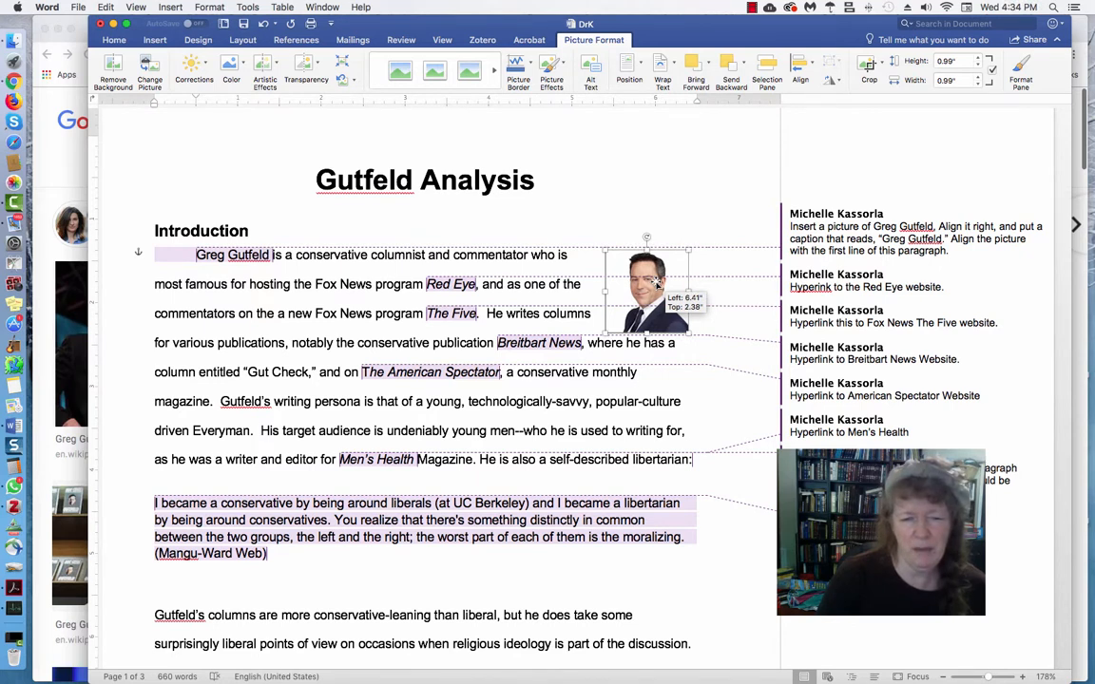
drag(655, 282, 655, 282)
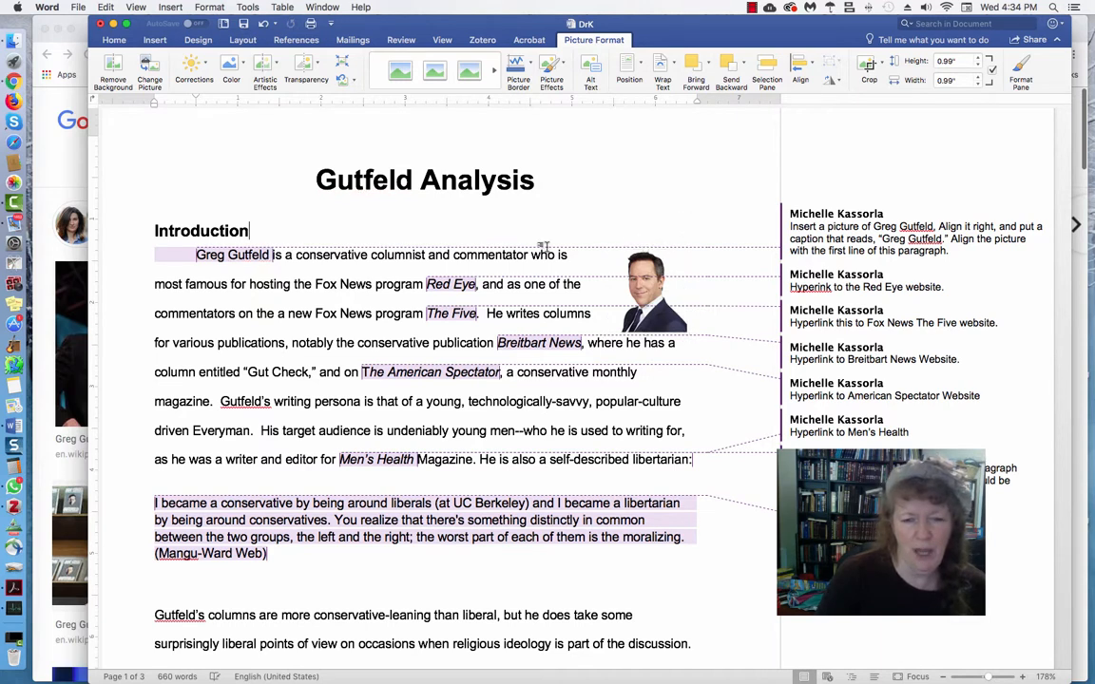
Insert the caption "Figure 1 Greg Gutfeld" below the portrait, as the first review comment asks
click(567, 223)
click(955, 232)
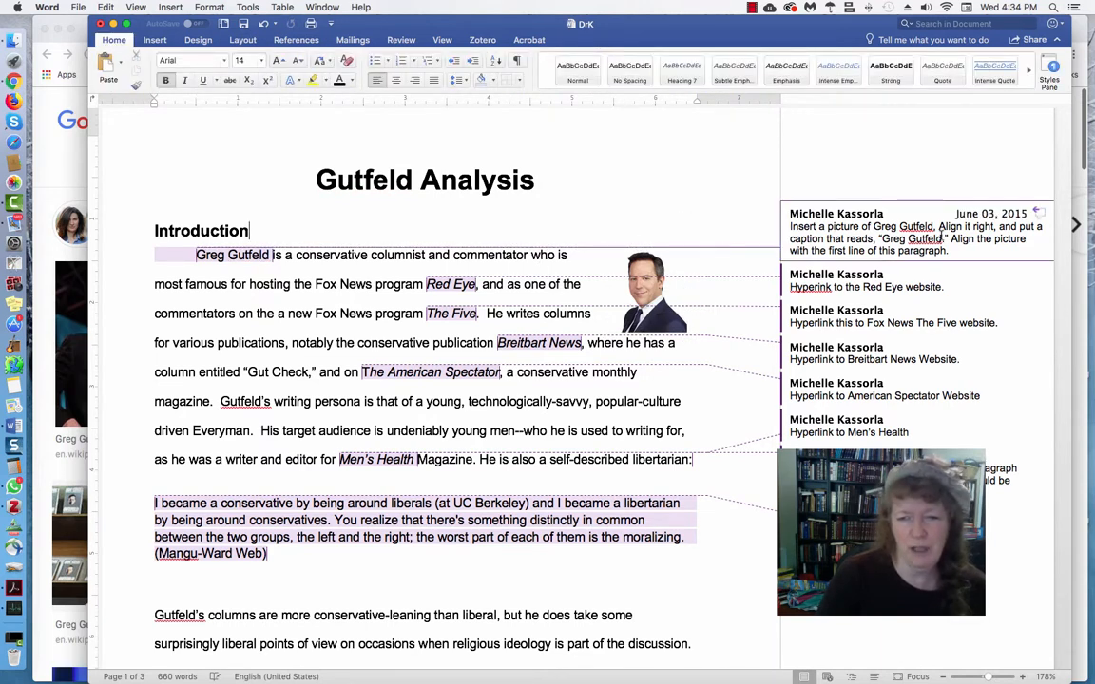
key(Escape)
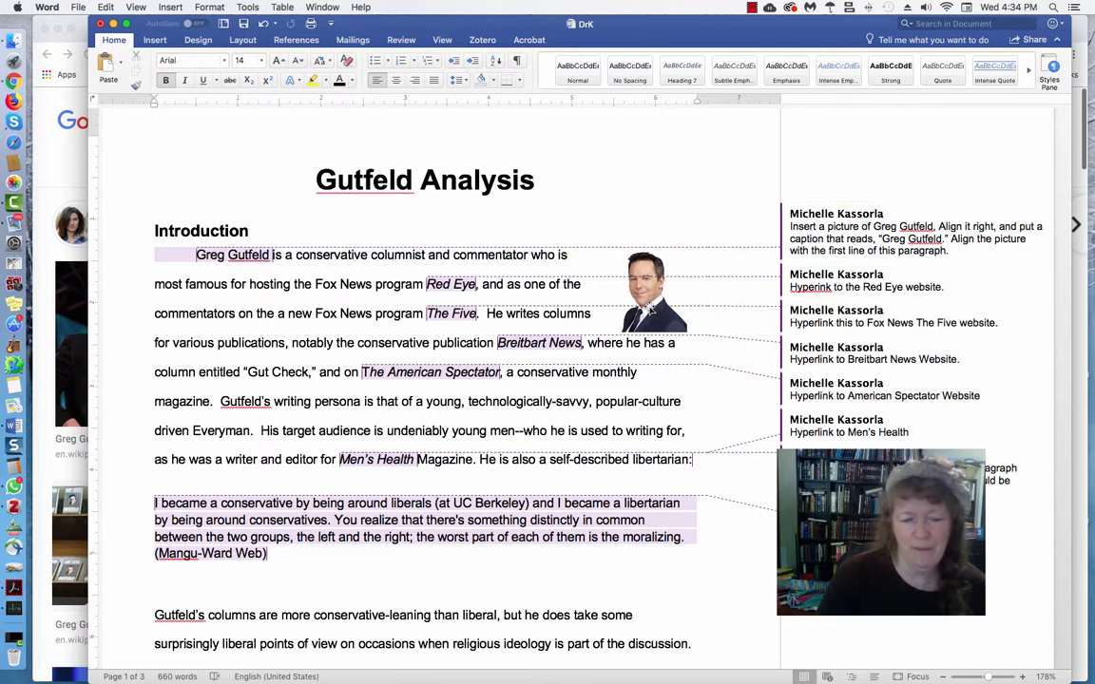
click(645, 296)
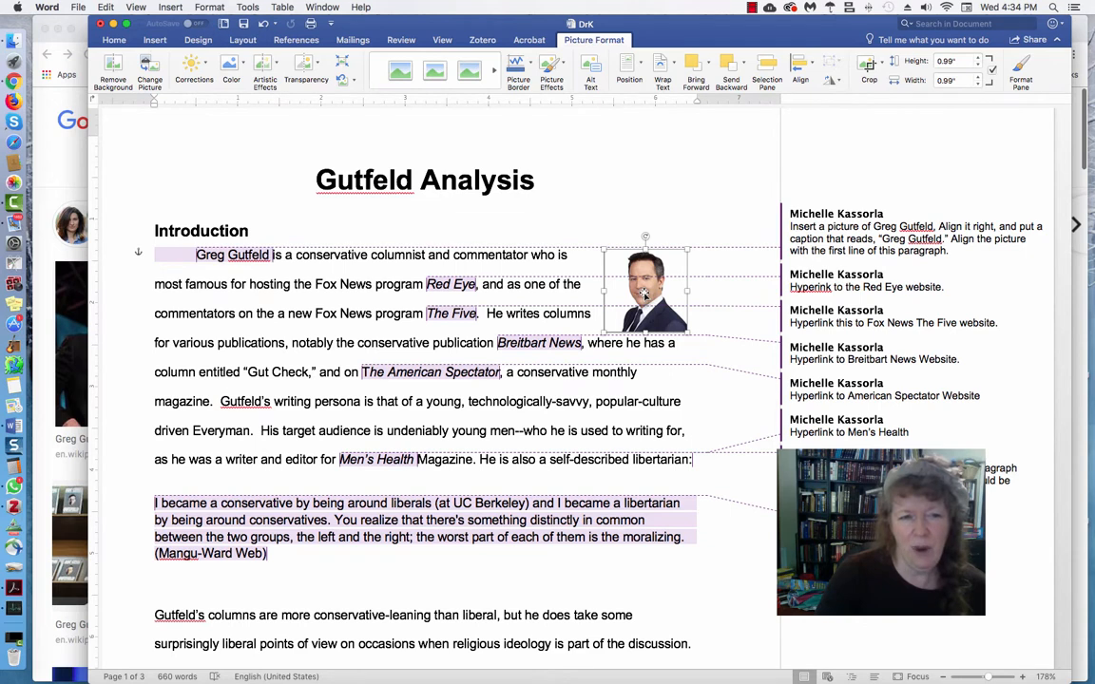
click(298, 41)
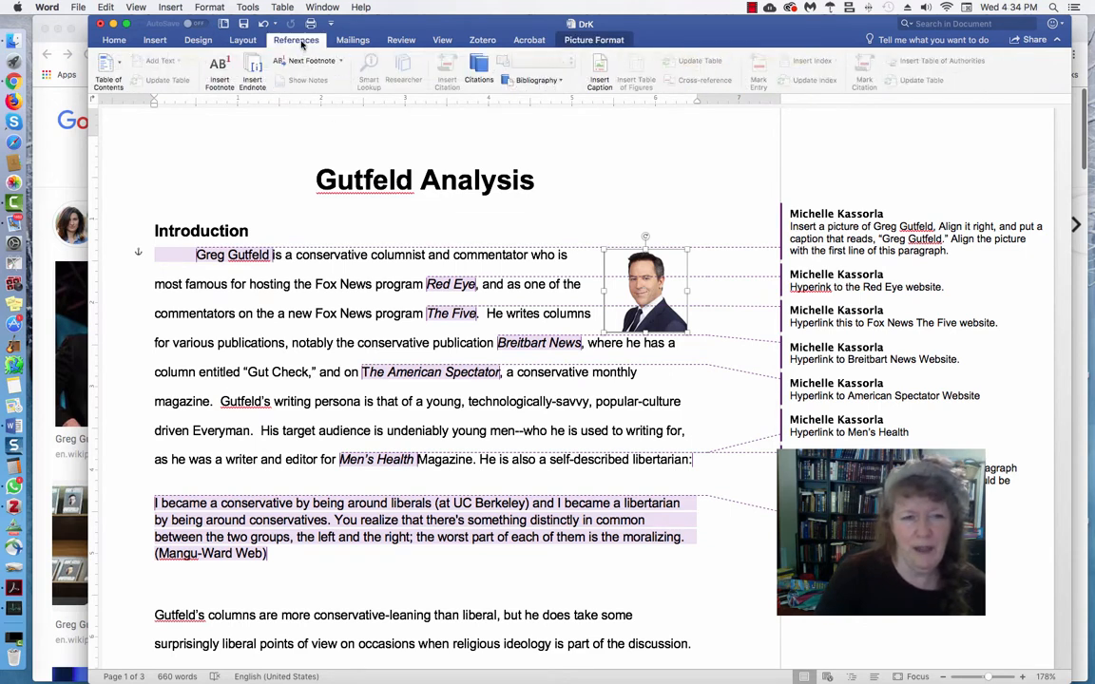
click(601, 76)
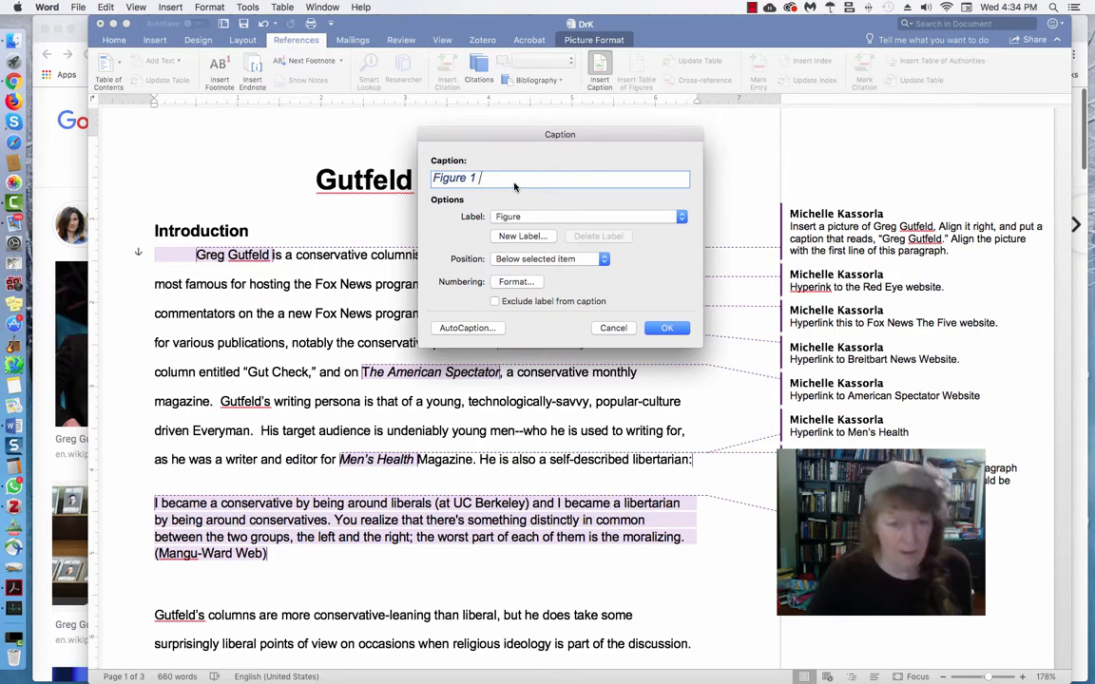
right_click(454, 159)
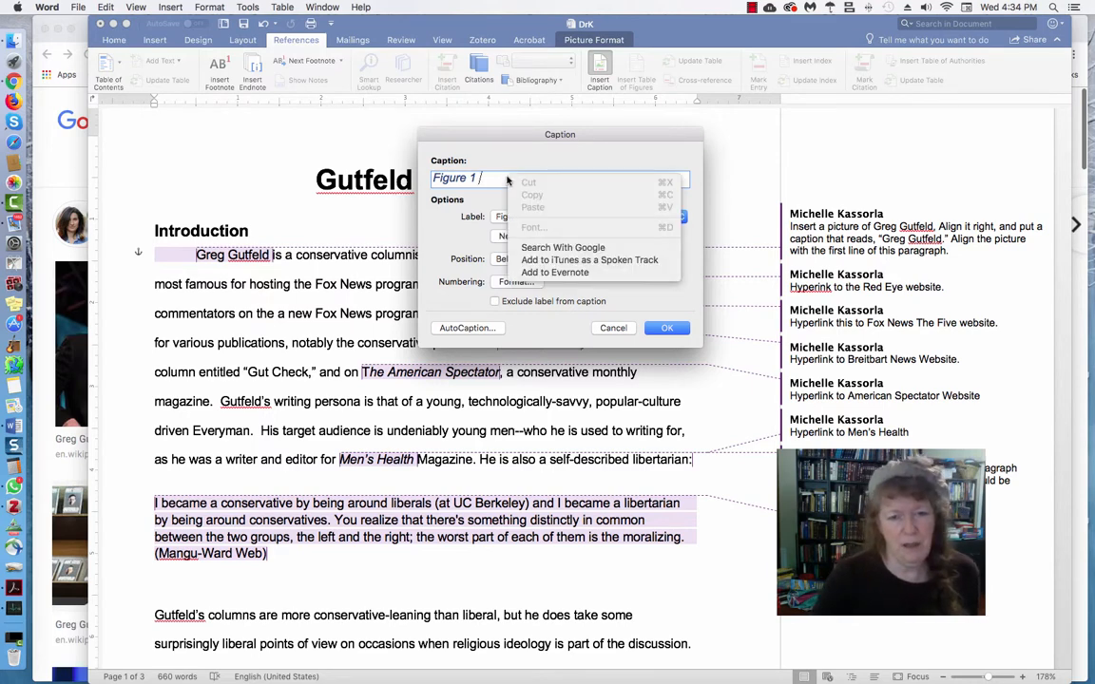
click(496, 183)
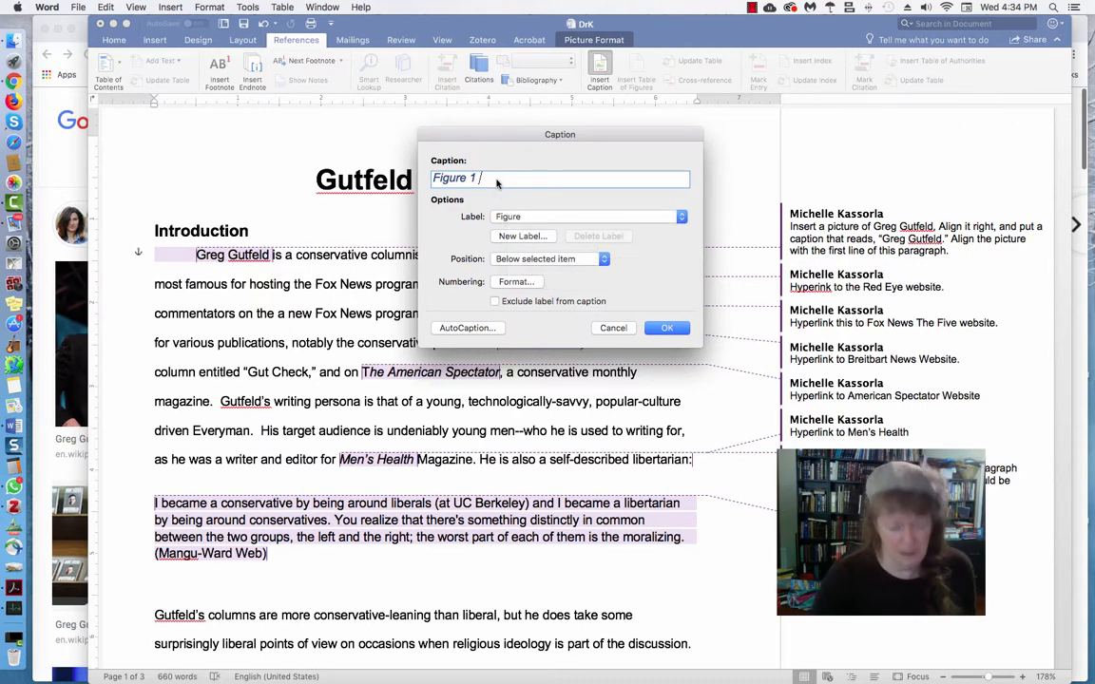
text(Greg )
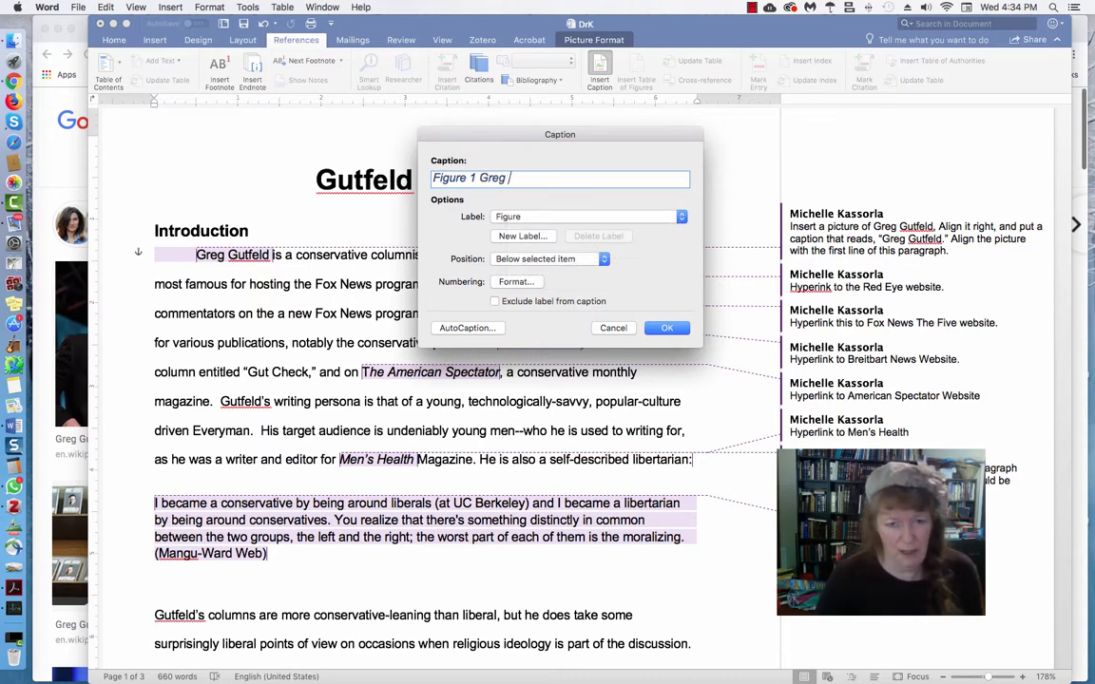
text(Gutfeld)
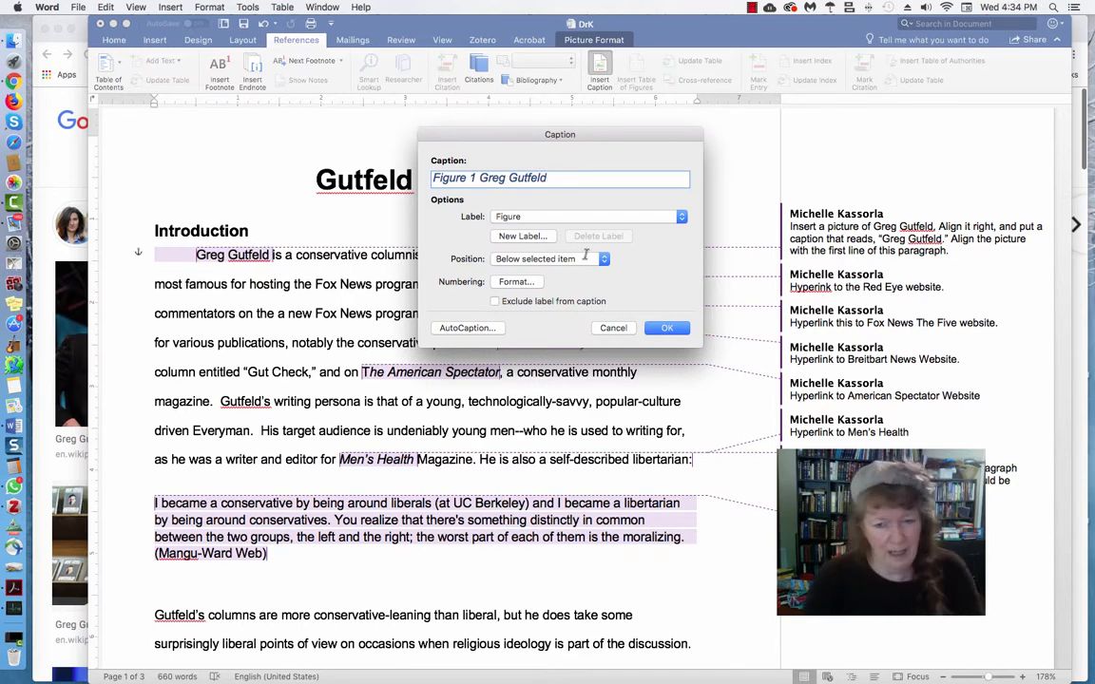
click(666, 328)
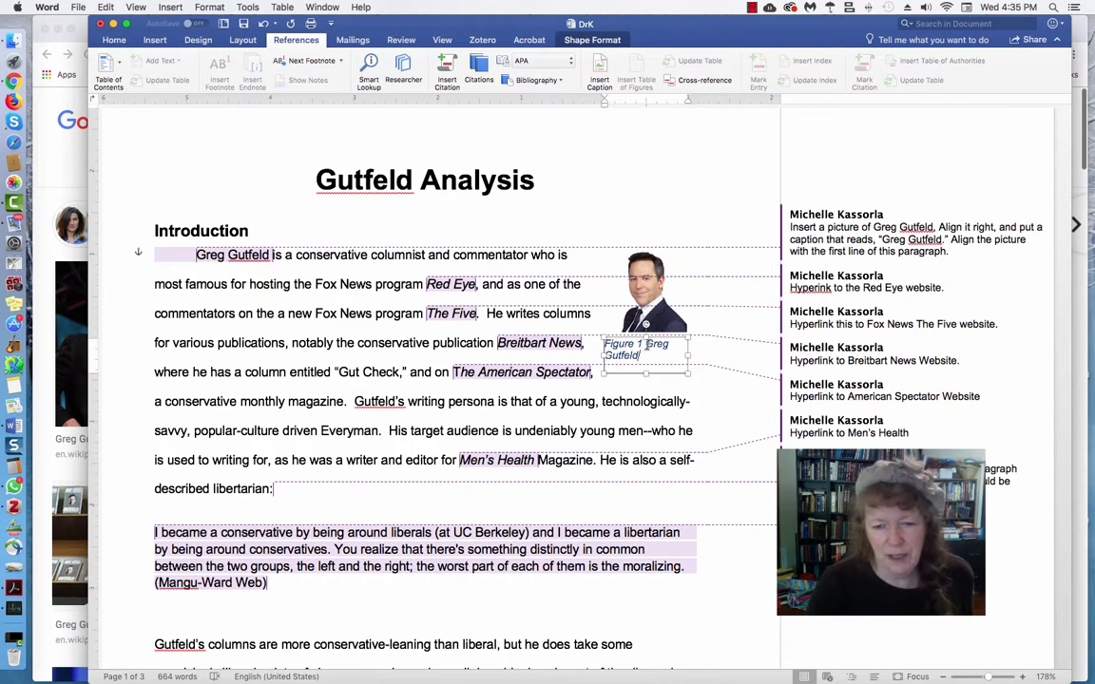
Remove the "Figure 1" label from the portrait's caption, and narrow and move the caption box to sit directly under the picture
drag(640, 345, 604, 345)
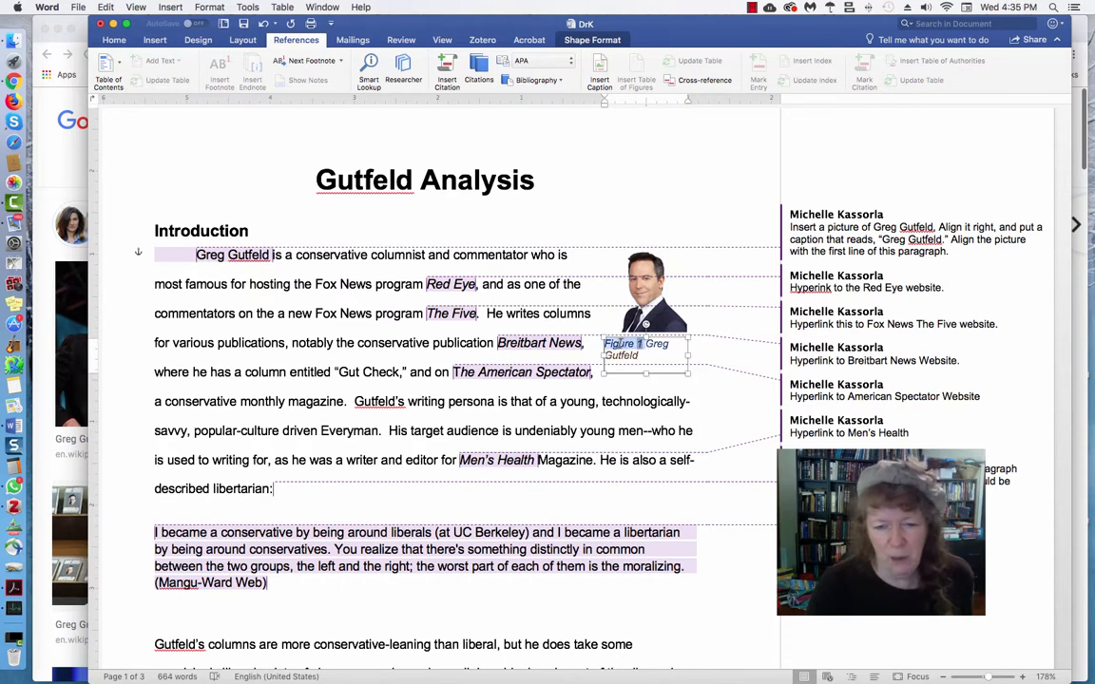
key(BackSpace)
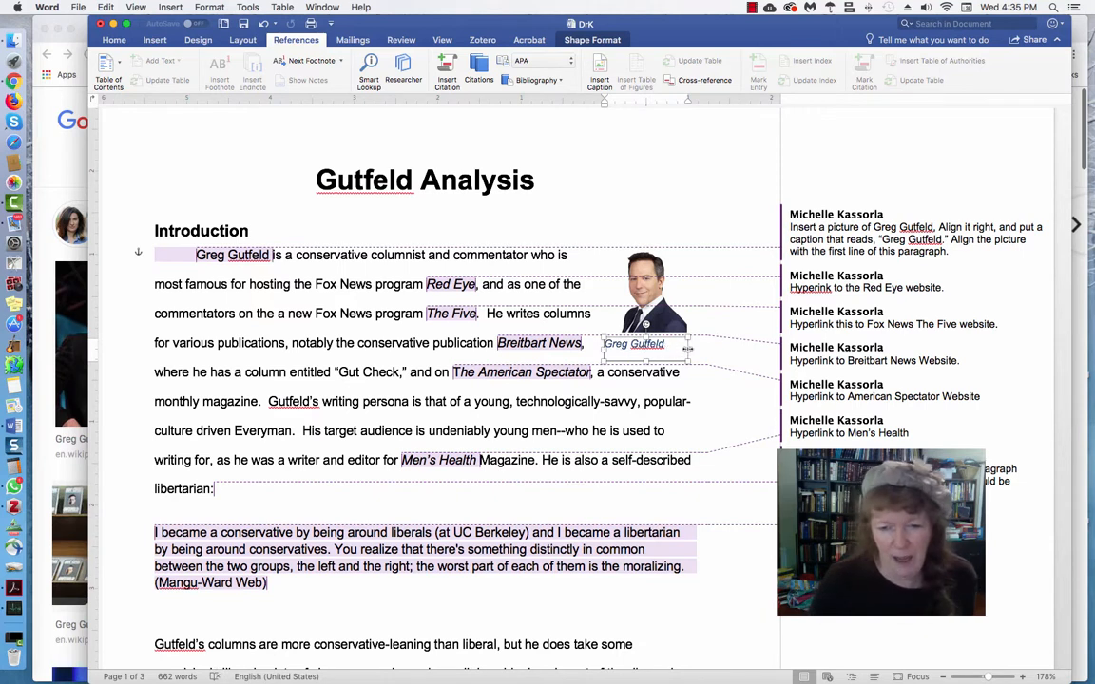
drag(677, 347, 656, 333)
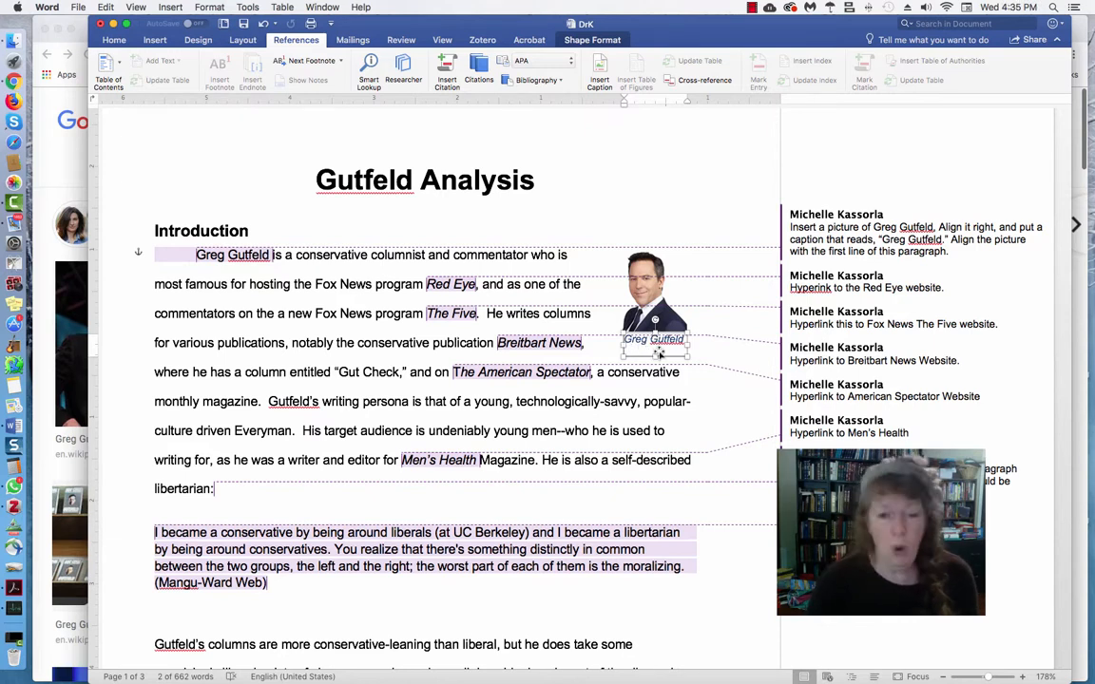
Group the portrait and its "Greg Gutfeld" caption box into one object
click(646, 298)
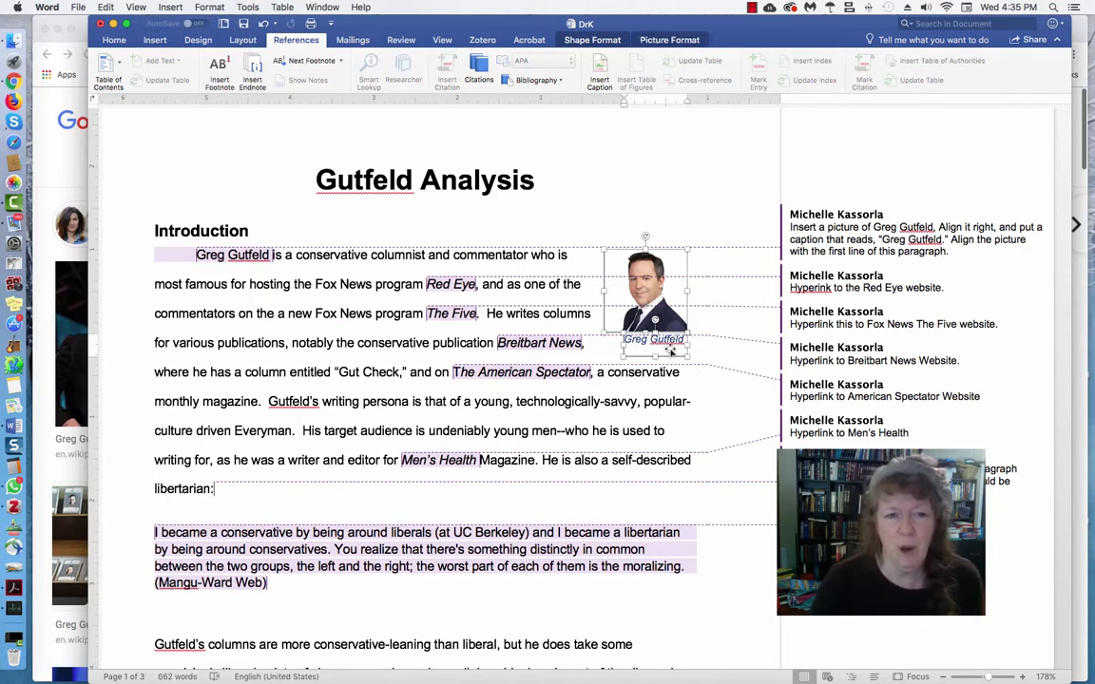
click(244, 41)
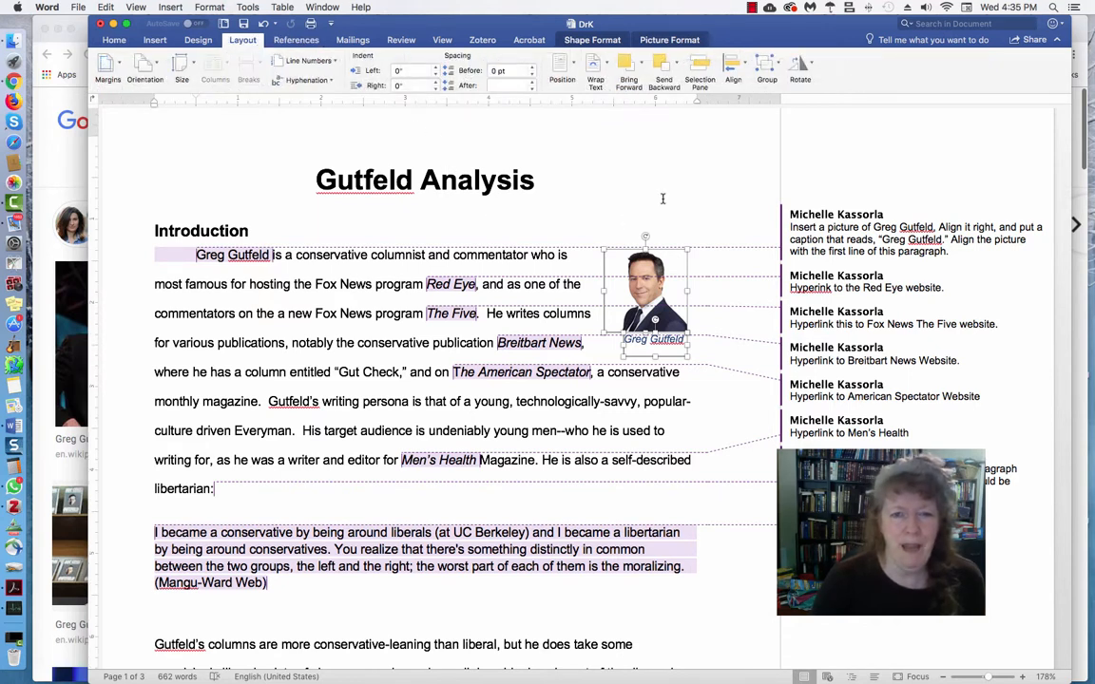
click(762, 69)
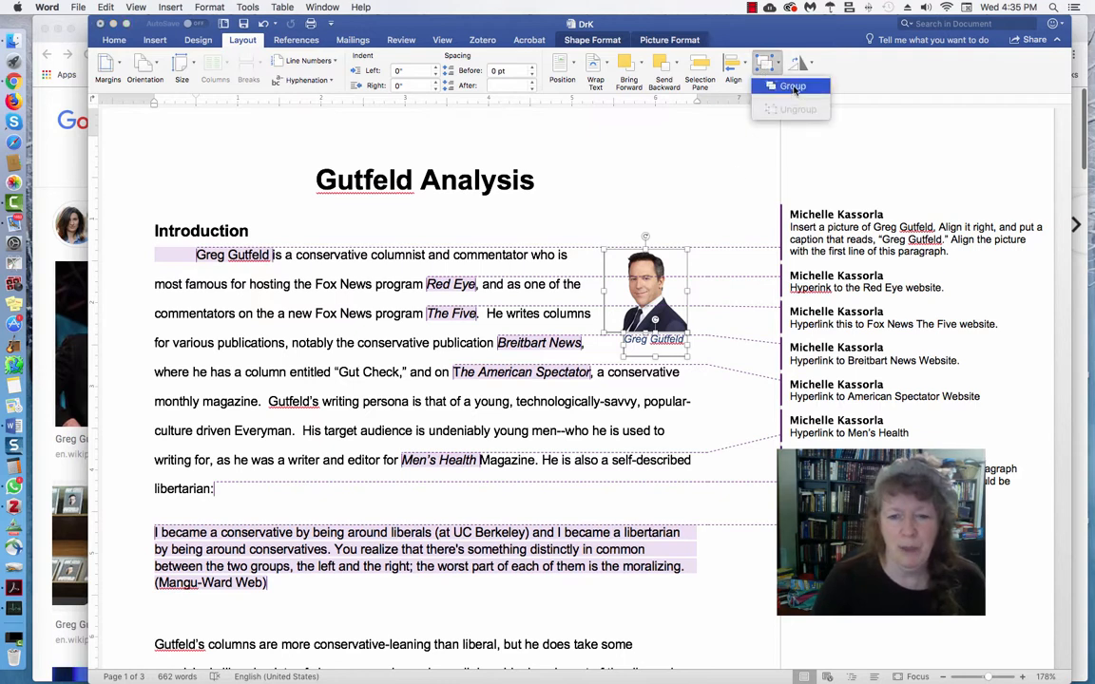
click(794, 87)
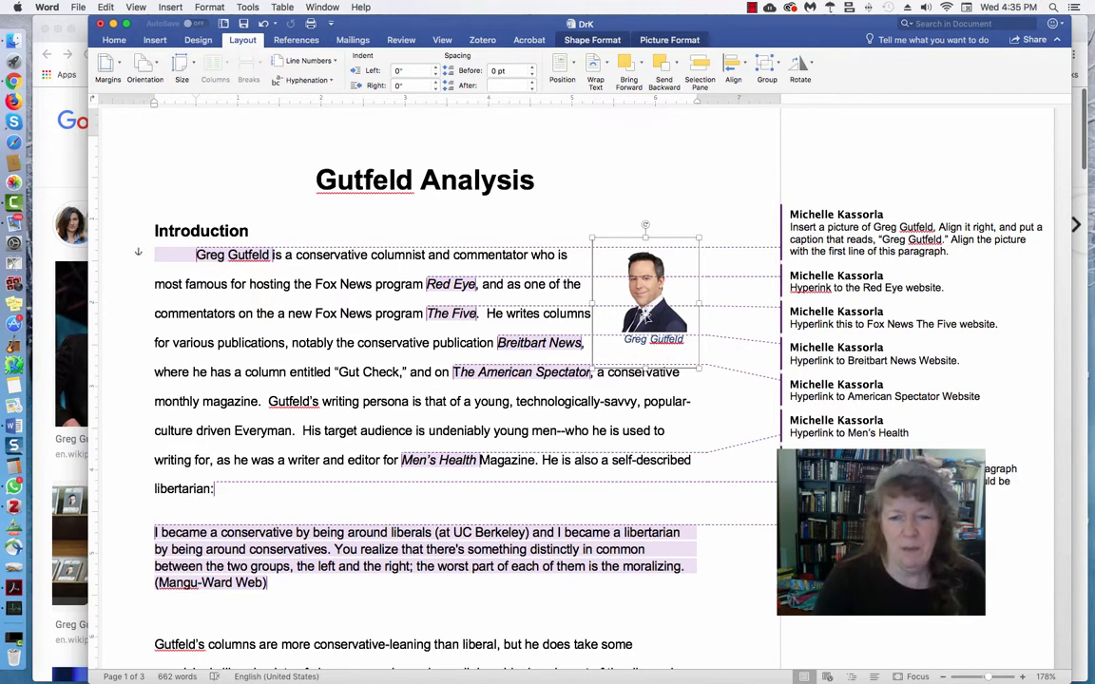
drag(650, 306, 649, 313)
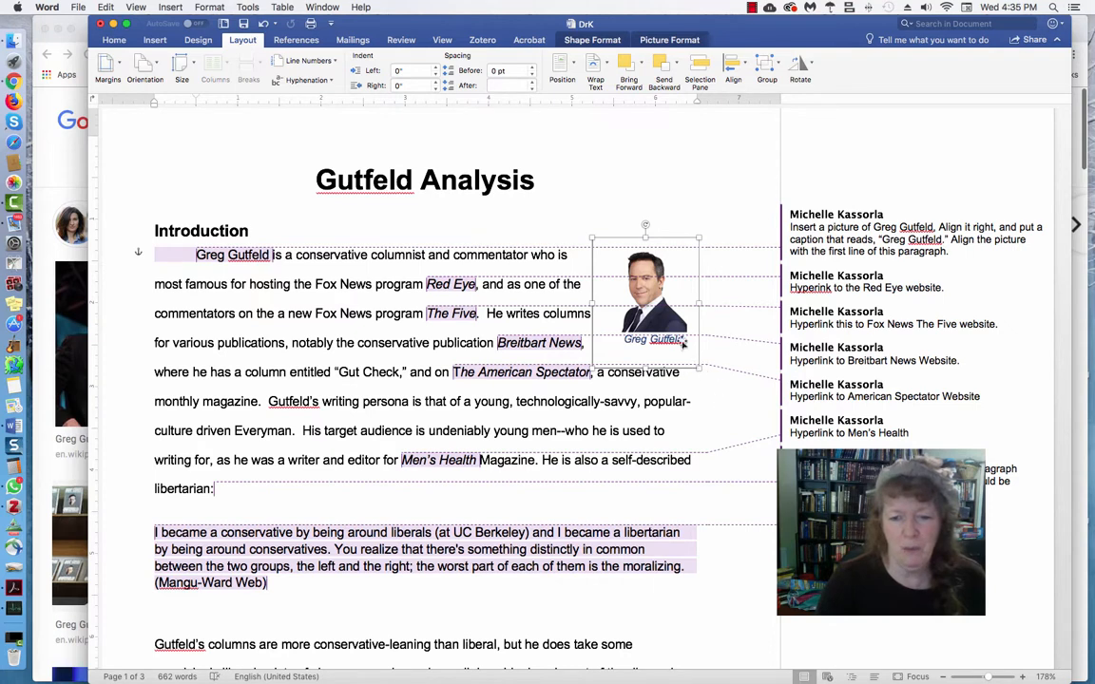
click(716, 405)
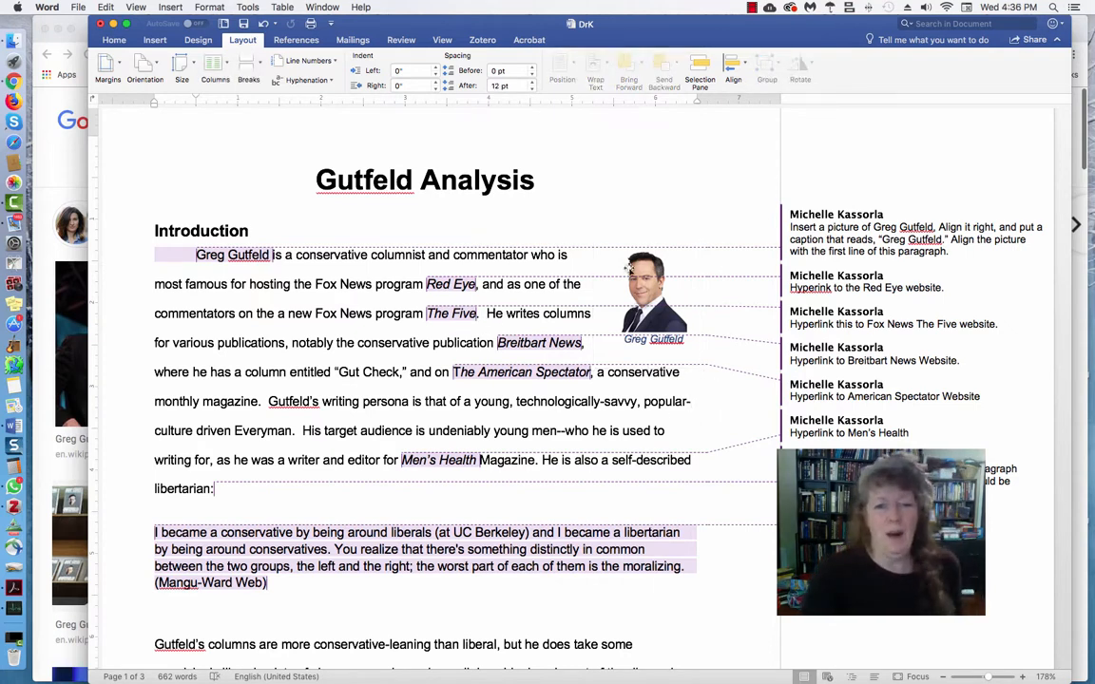
Delete the completed review comment about inserting, aligning and captioning the Greg Gutfeld picture
click(824, 228)
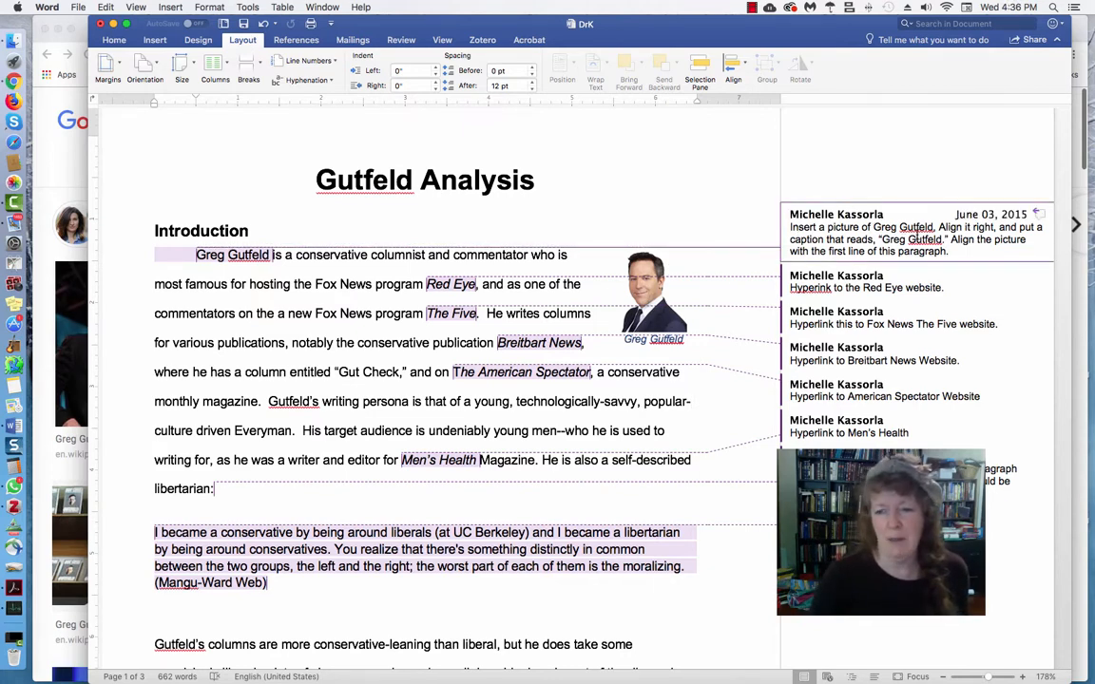
right_click(843, 233)
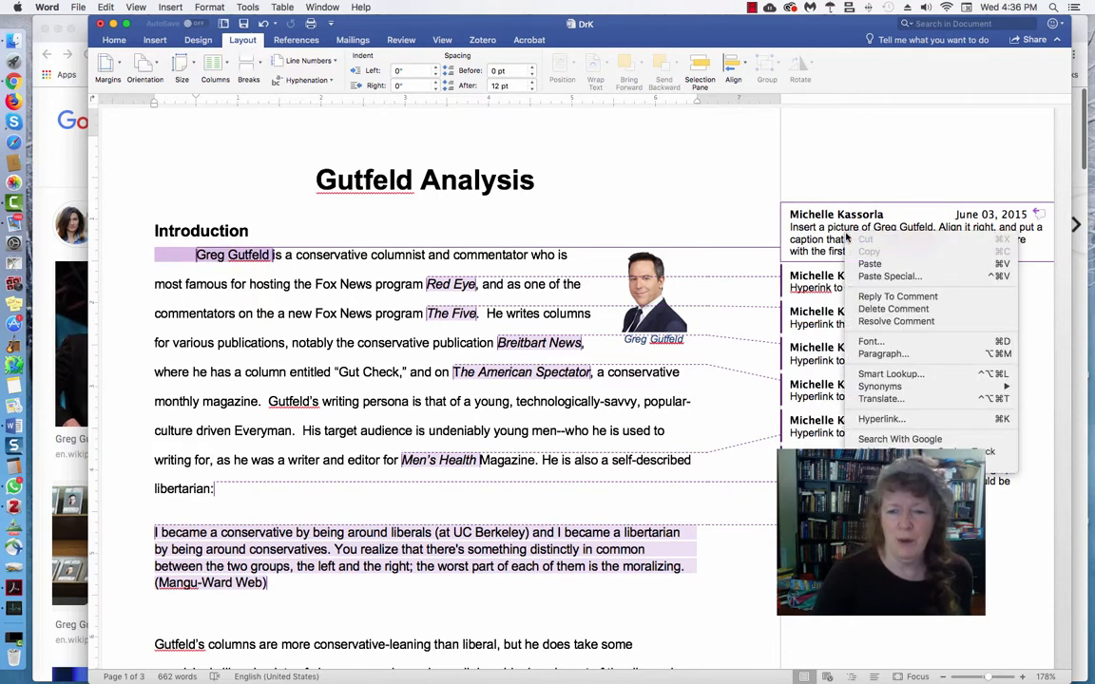
click(893, 309)
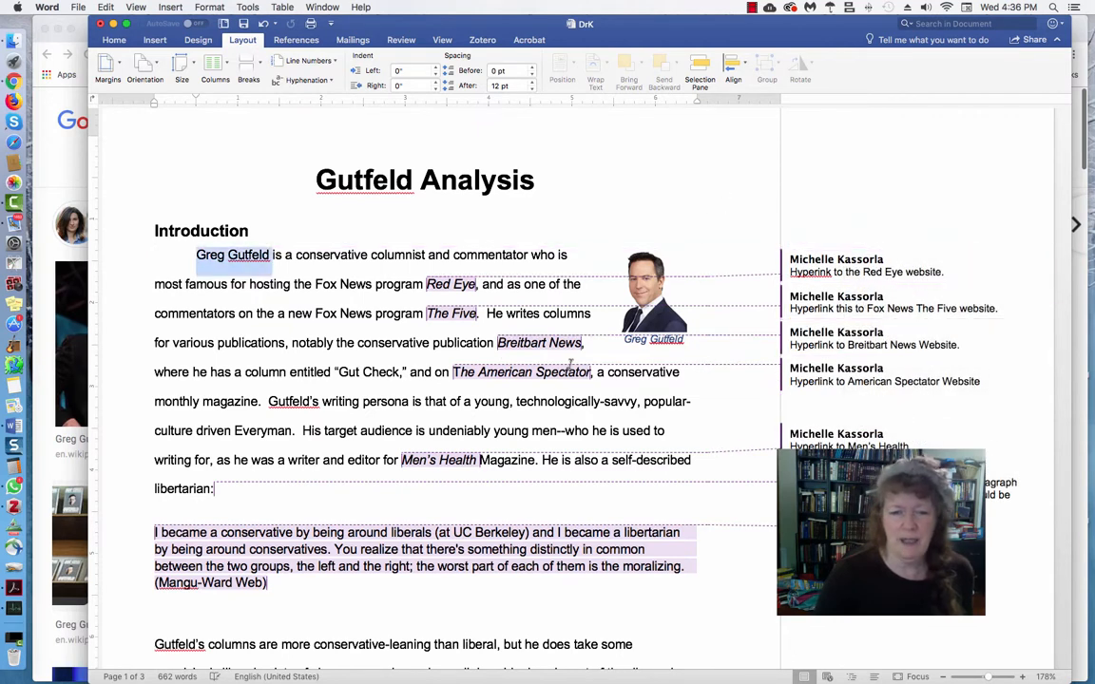
key(Up)
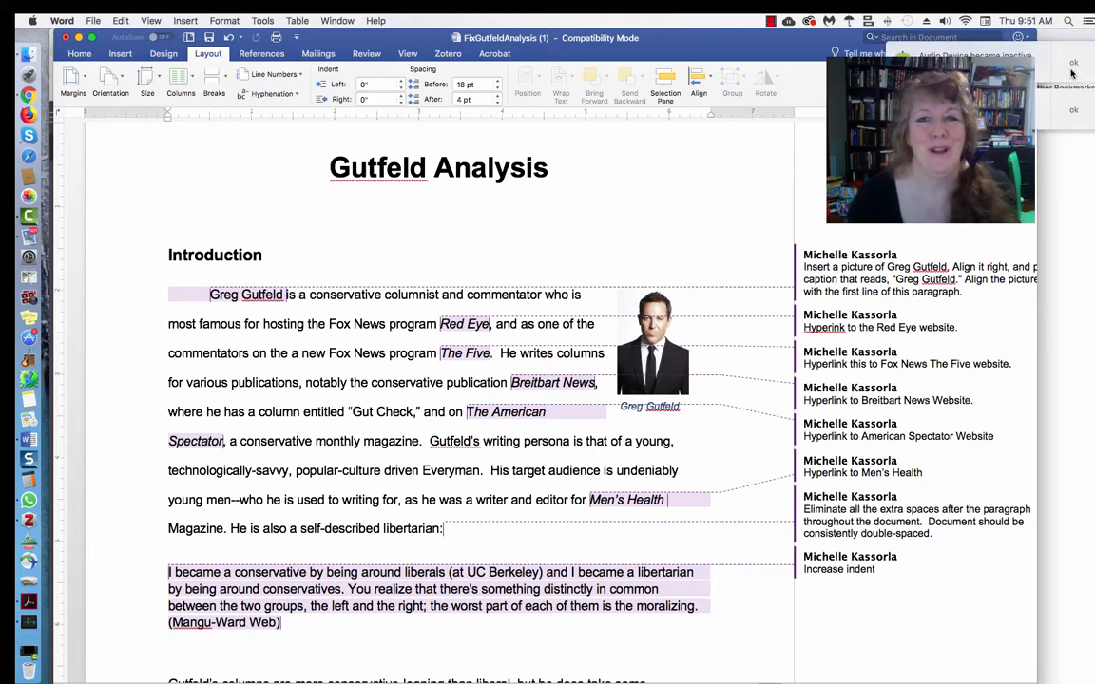
Select the phrase "Fox News program Red Eye" in the introduction's first sentence for a web lookup of the show
click(1066, 118)
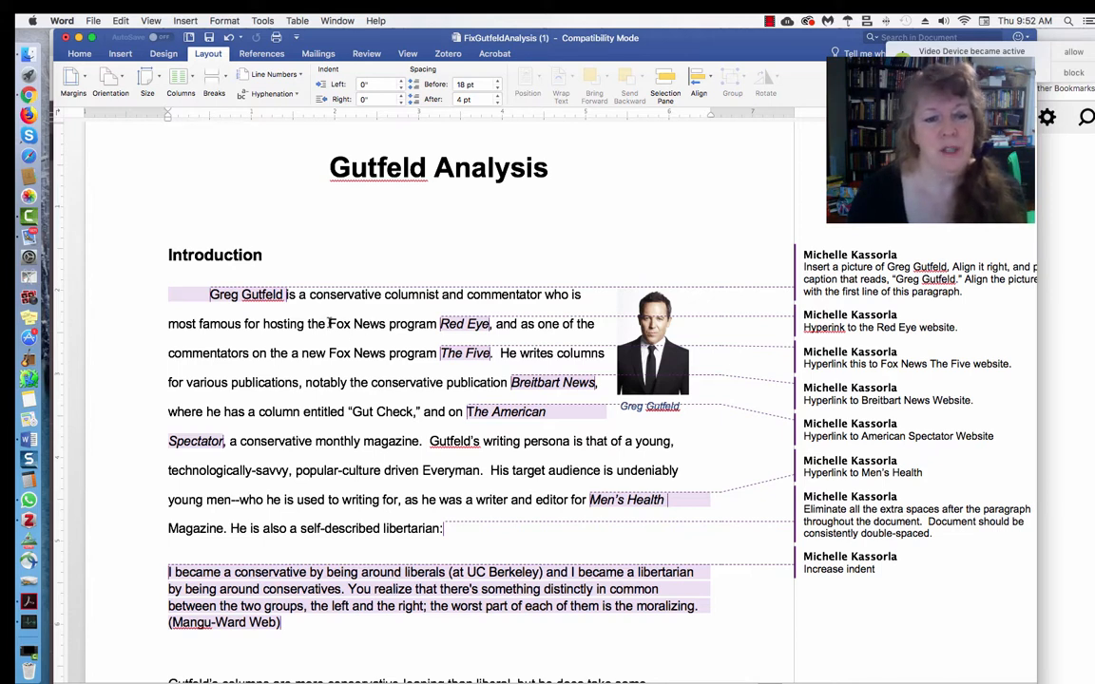
drag(328, 323, 485, 322)
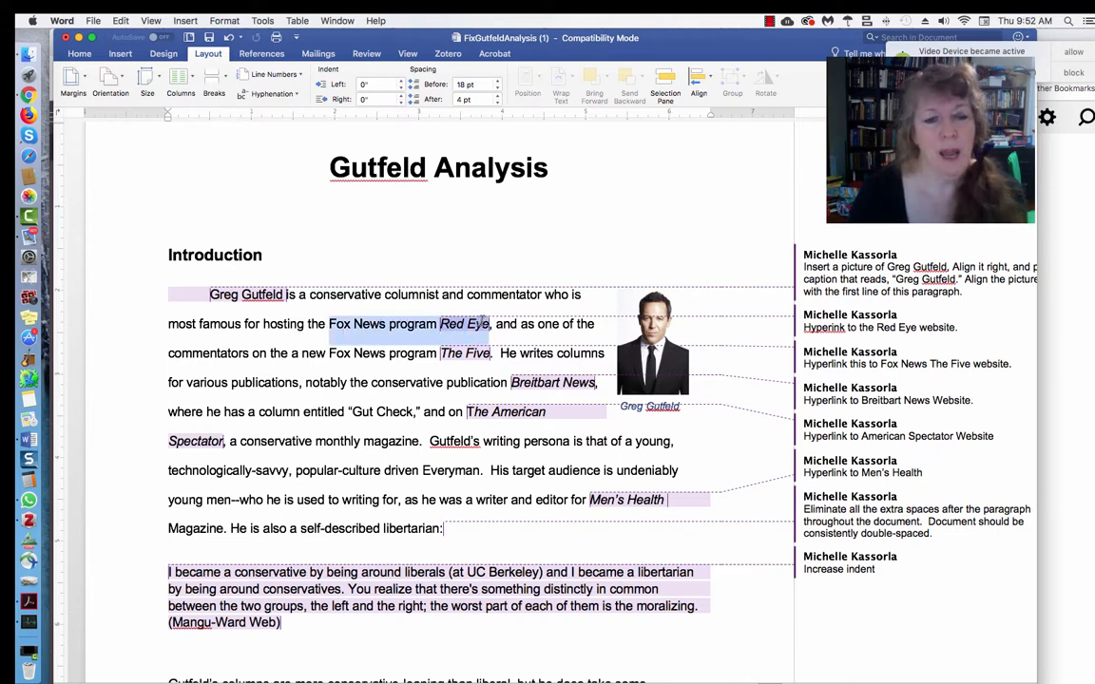
right_click(425, 291)
click(442, 344)
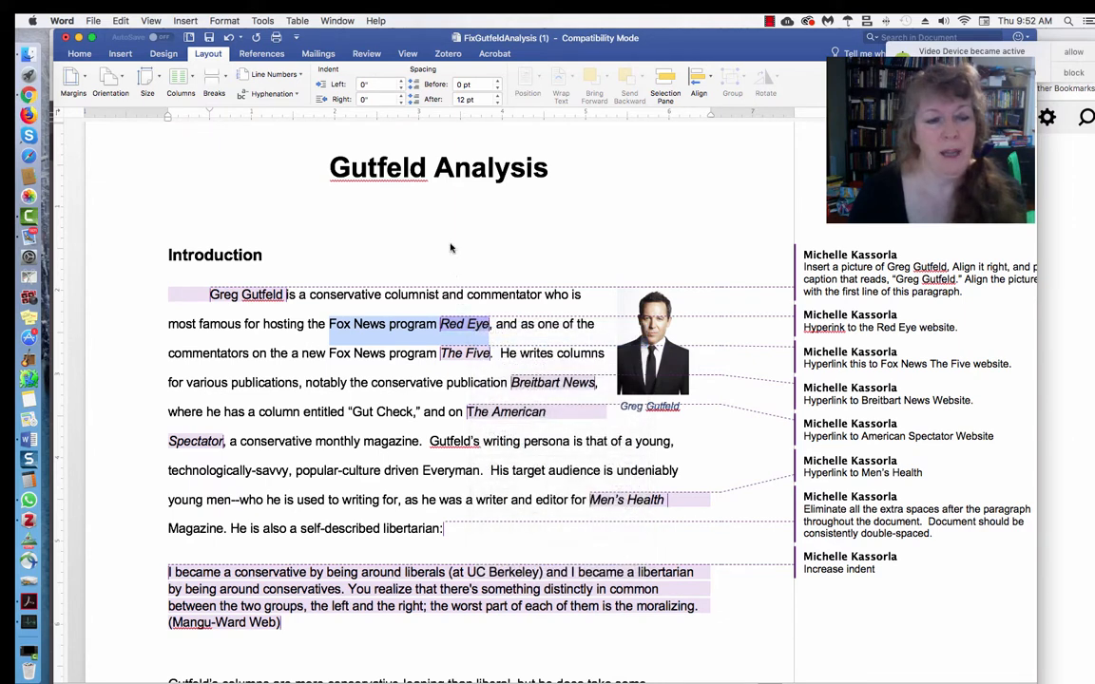
Switch to Chrome and copy the web address of the Wikiwand "Red Eye (talk show)" page
click(43, 95)
right_click(334, 72)
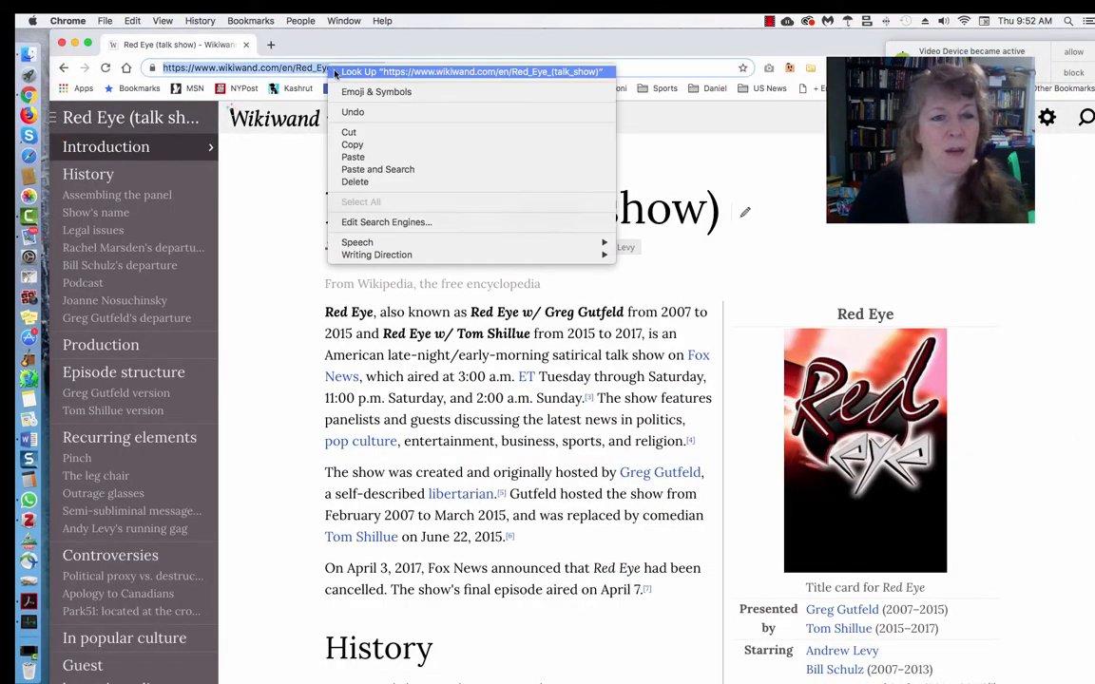
click(599, 144)
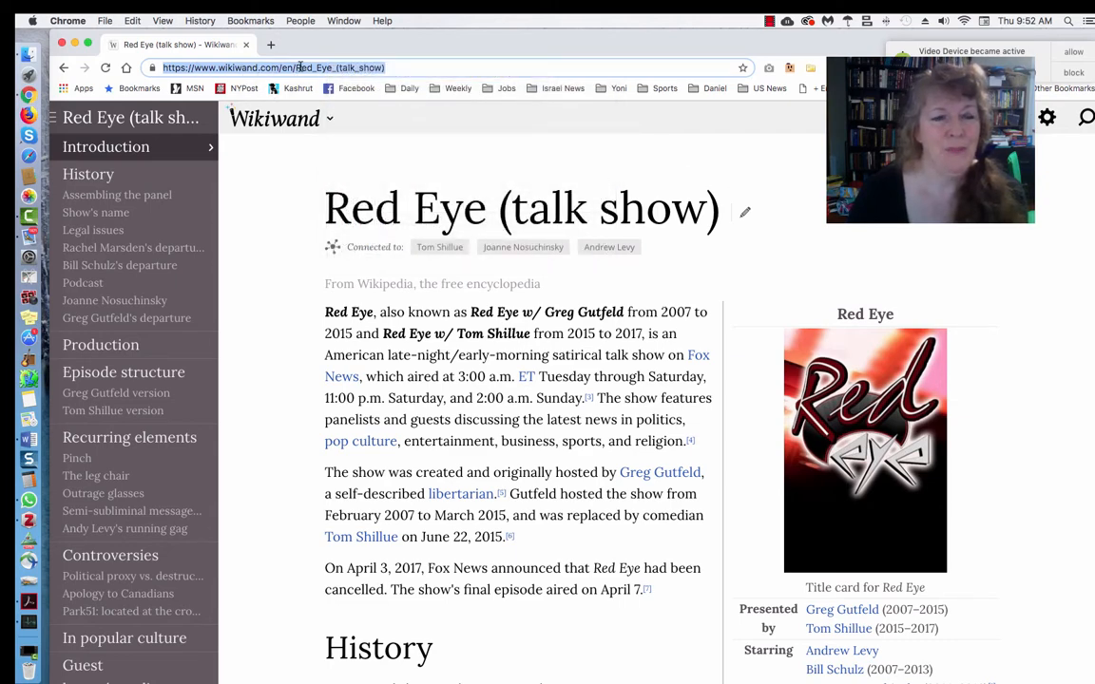
right_click(339, 60)
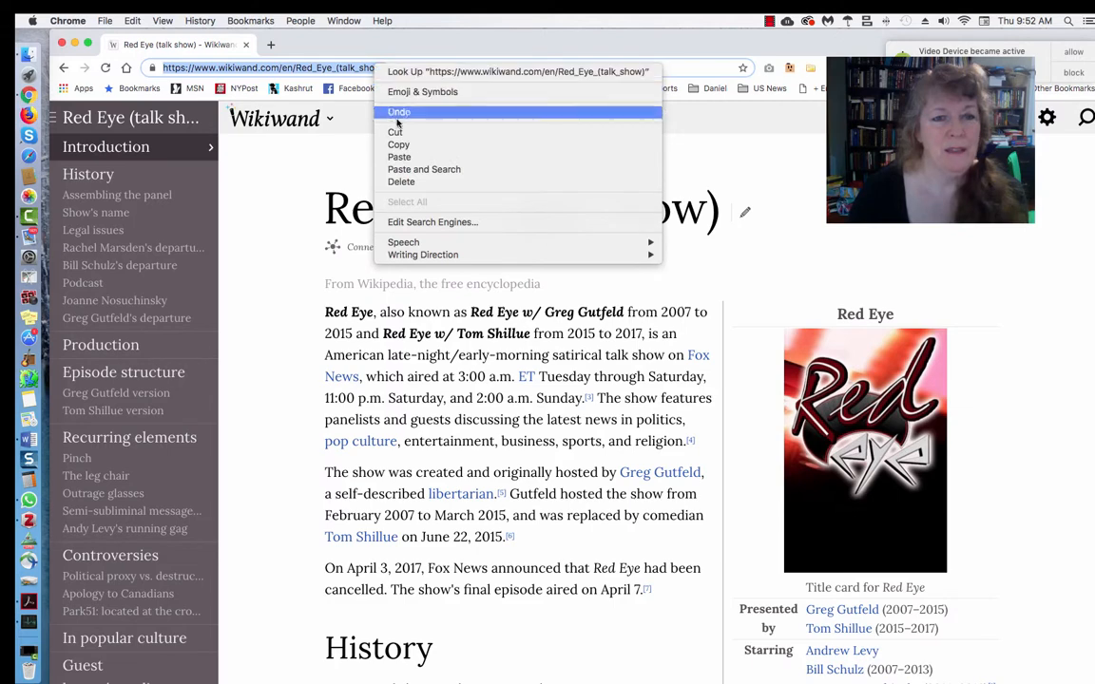
click(369, 133)
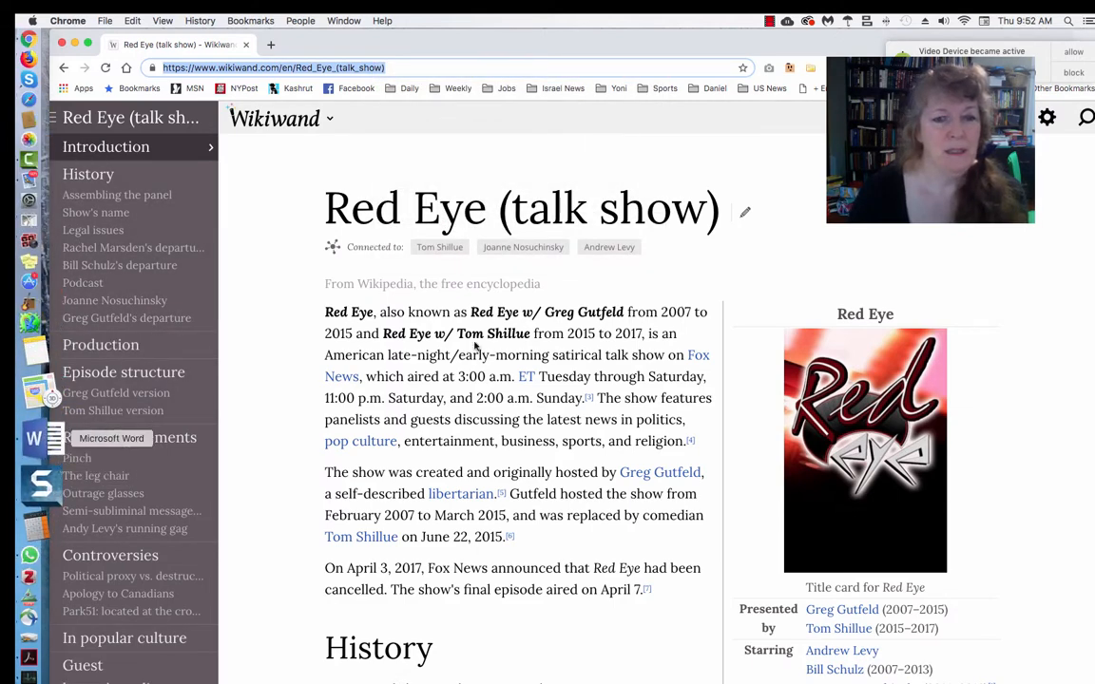
Switch to Word and hyperlink "Red Eye" in the introduction to the copied Wikiwand Red Eye talk show address
click(34, 438)
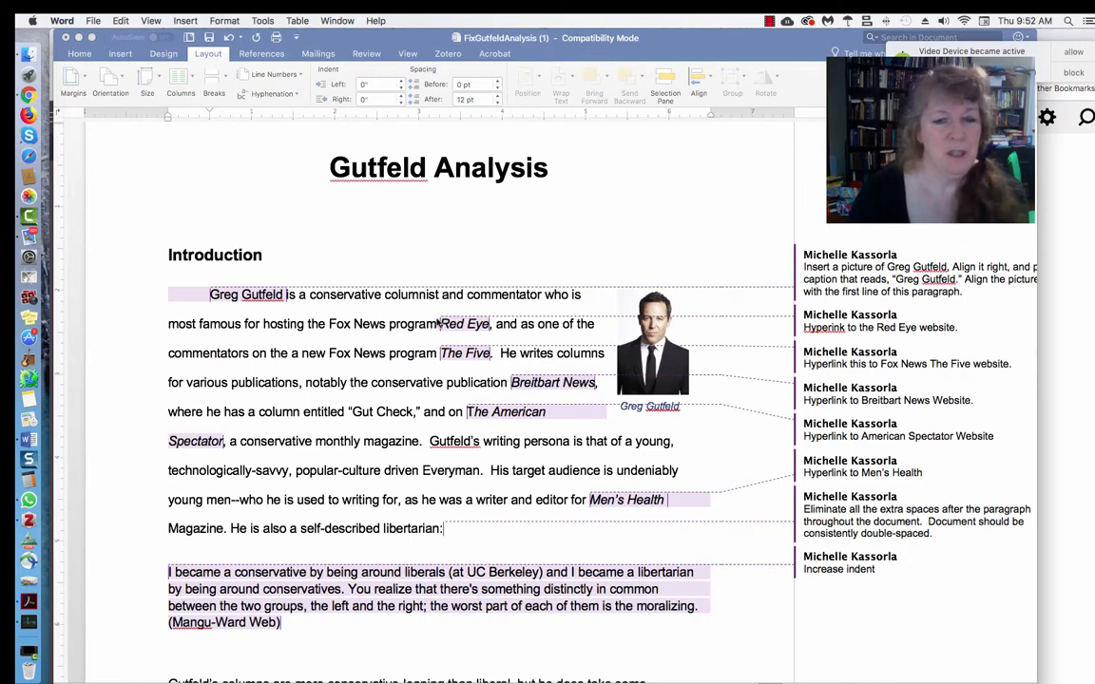
click(438, 295)
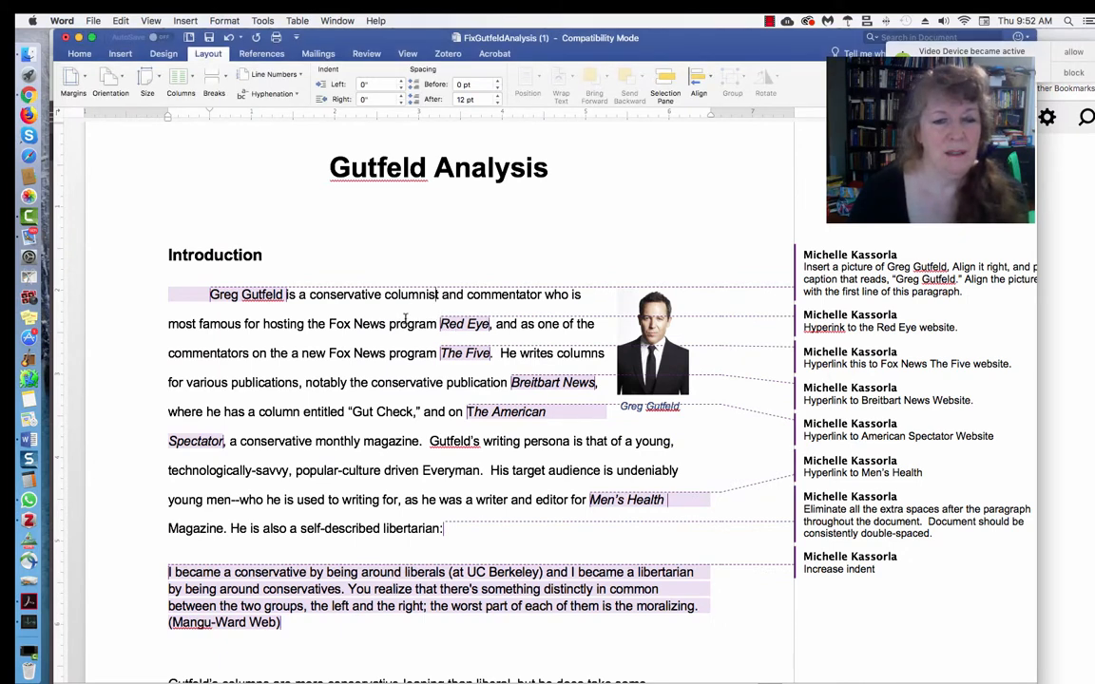
drag(440, 325, 488, 325)
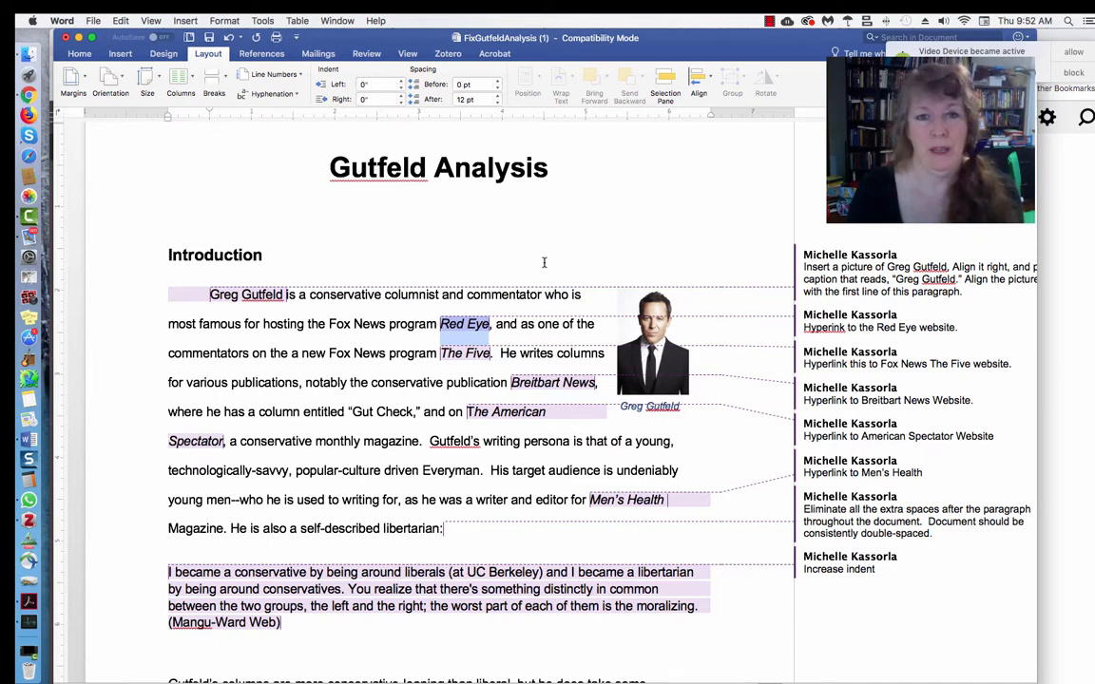
right_click(466, 326)
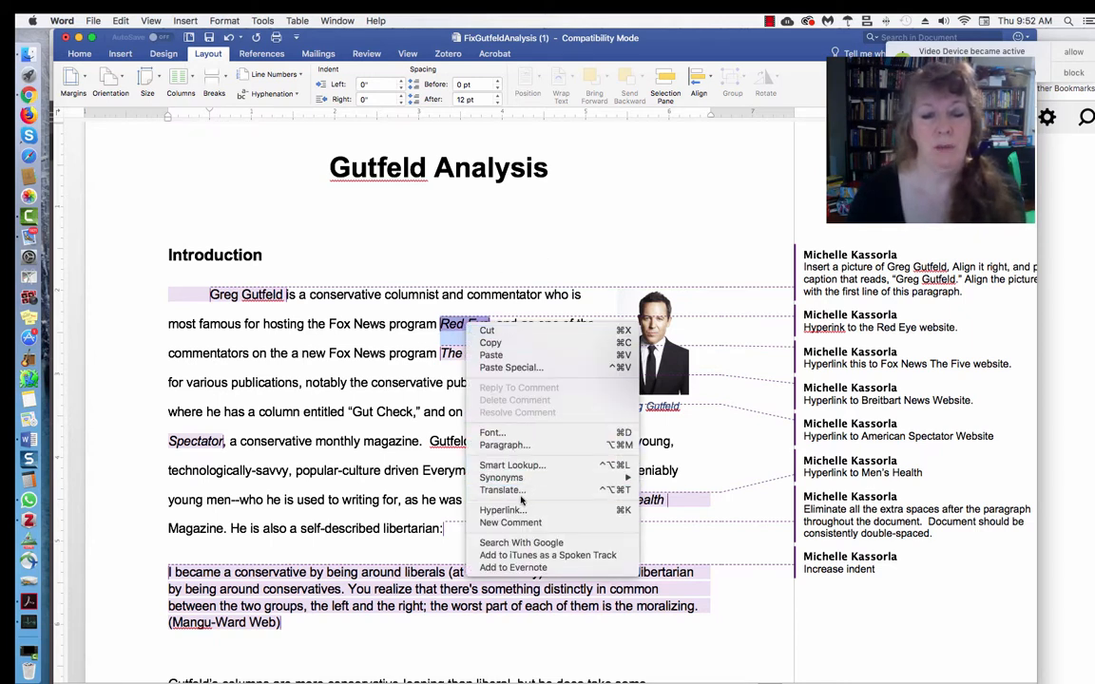
click(484, 226)
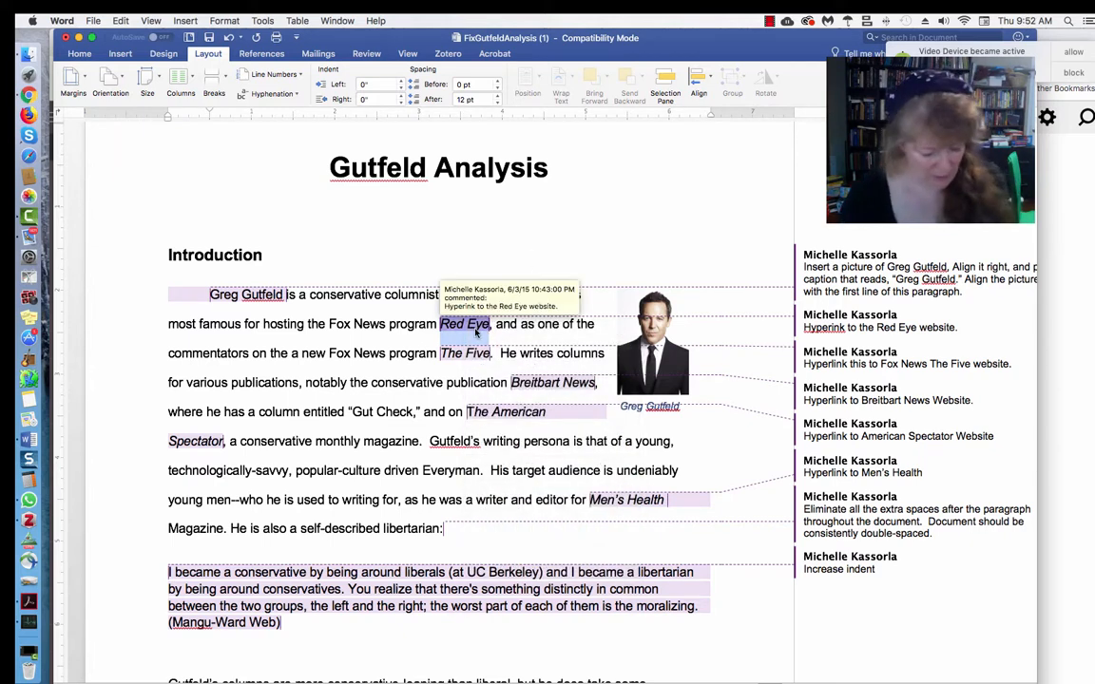
key(super+k)
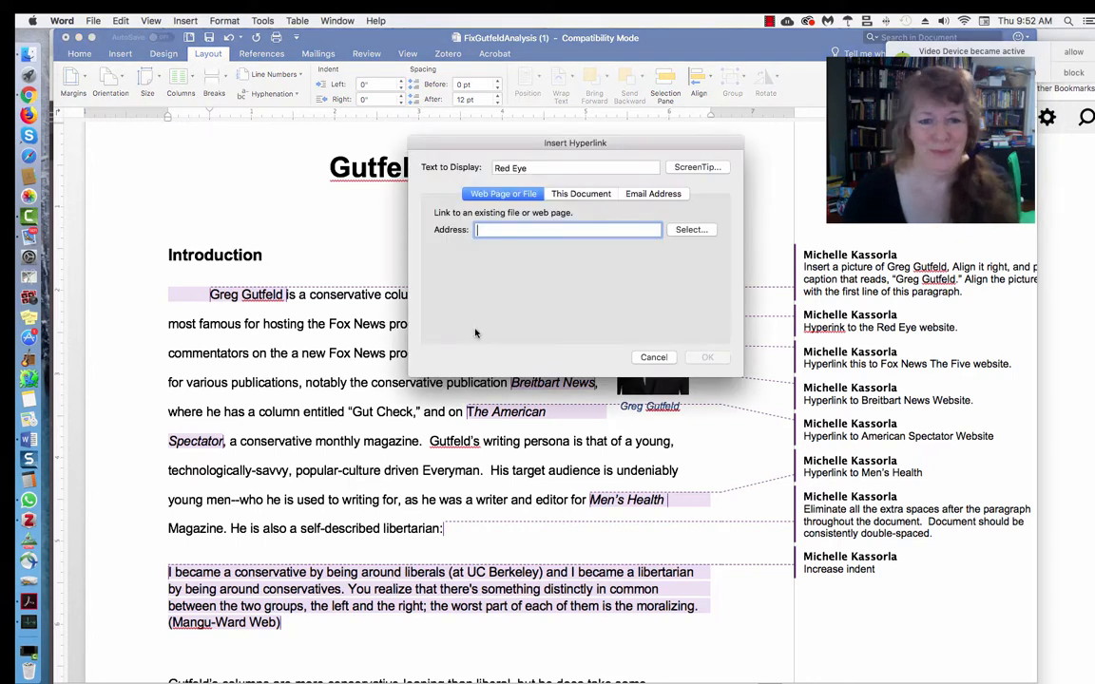
right_click(495, 229)
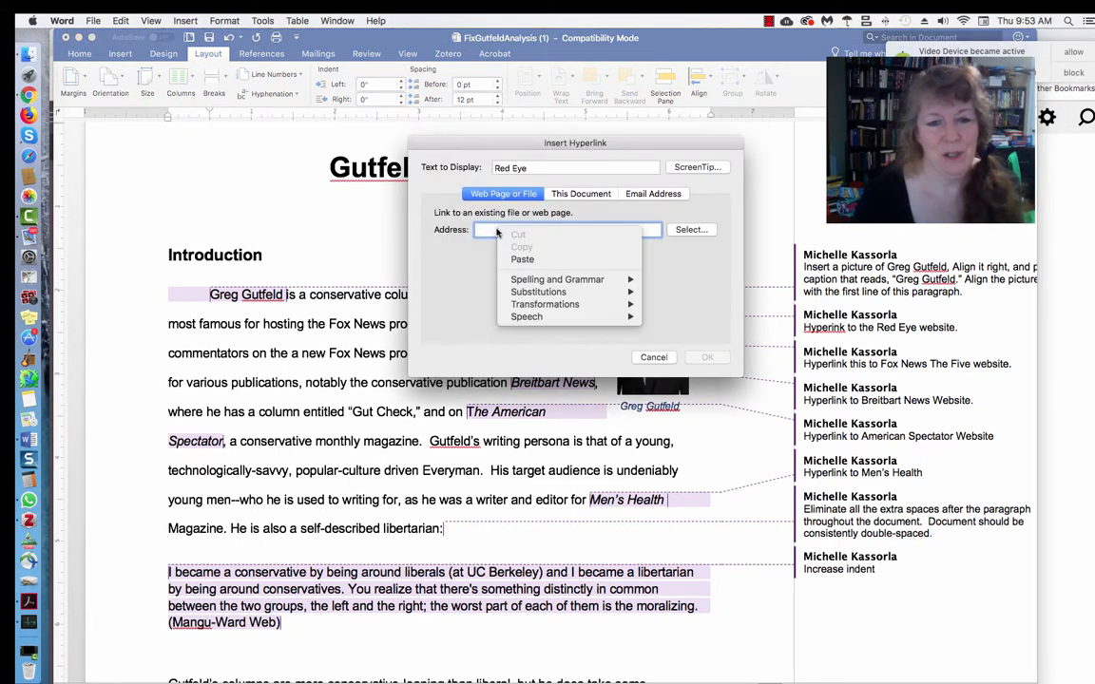
click(513, 253)
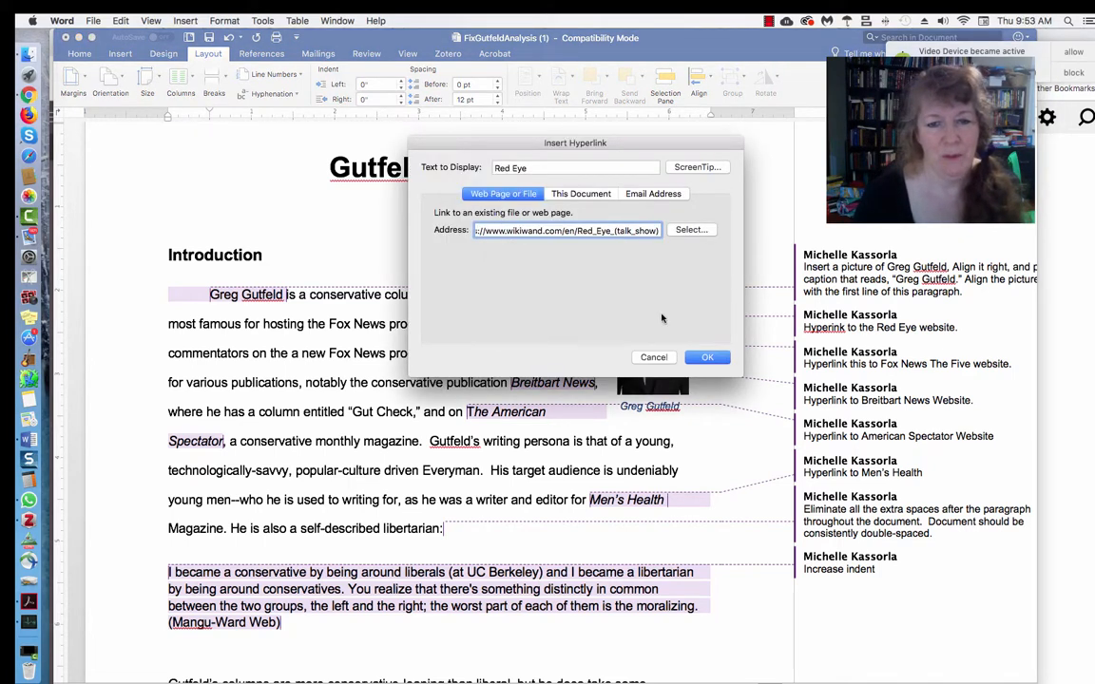
click(709, 357)
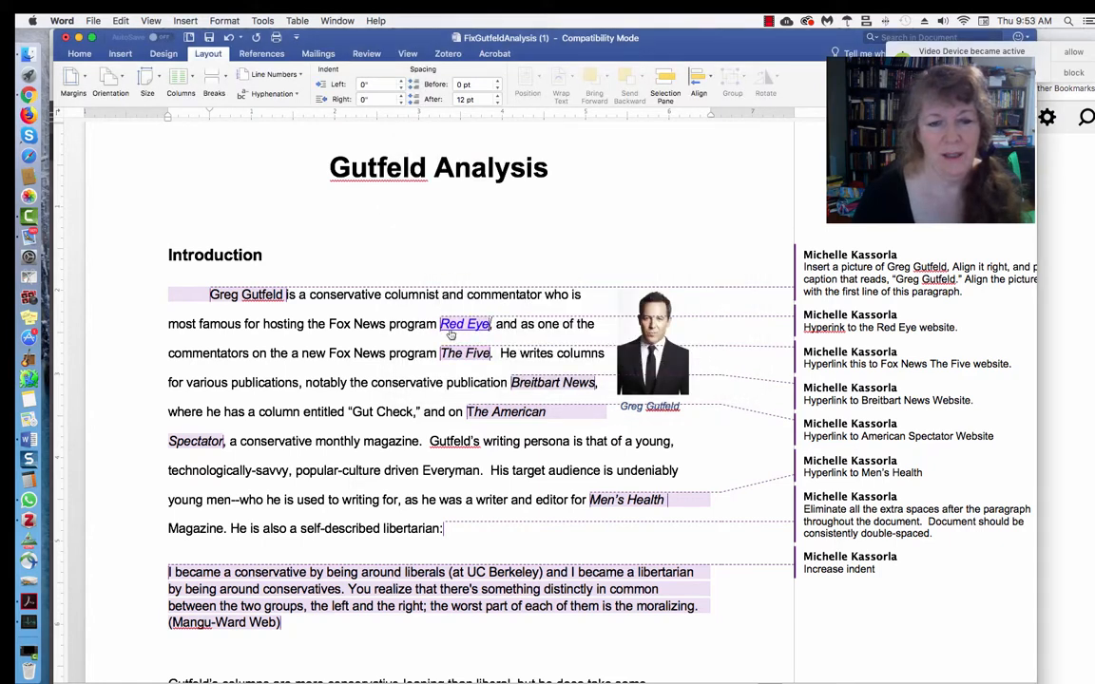
click(527, 336)
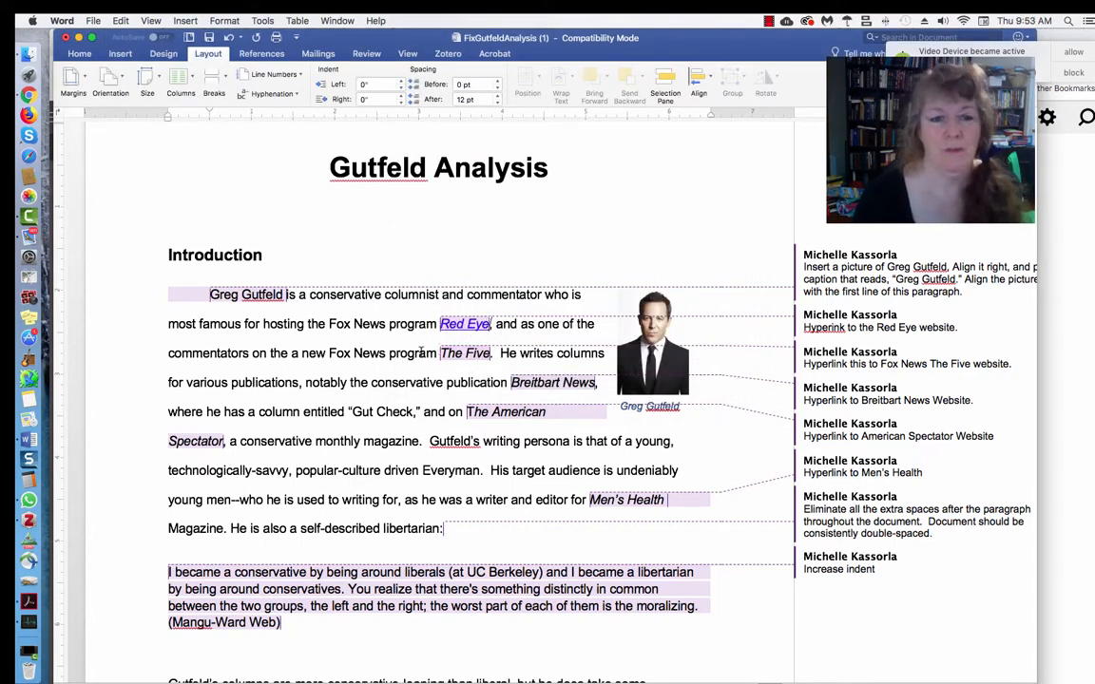
Copy the phrase "Fox News program The Five" from the introduction and search Google for it in Chrome
drag(329, 353, 473, 358)
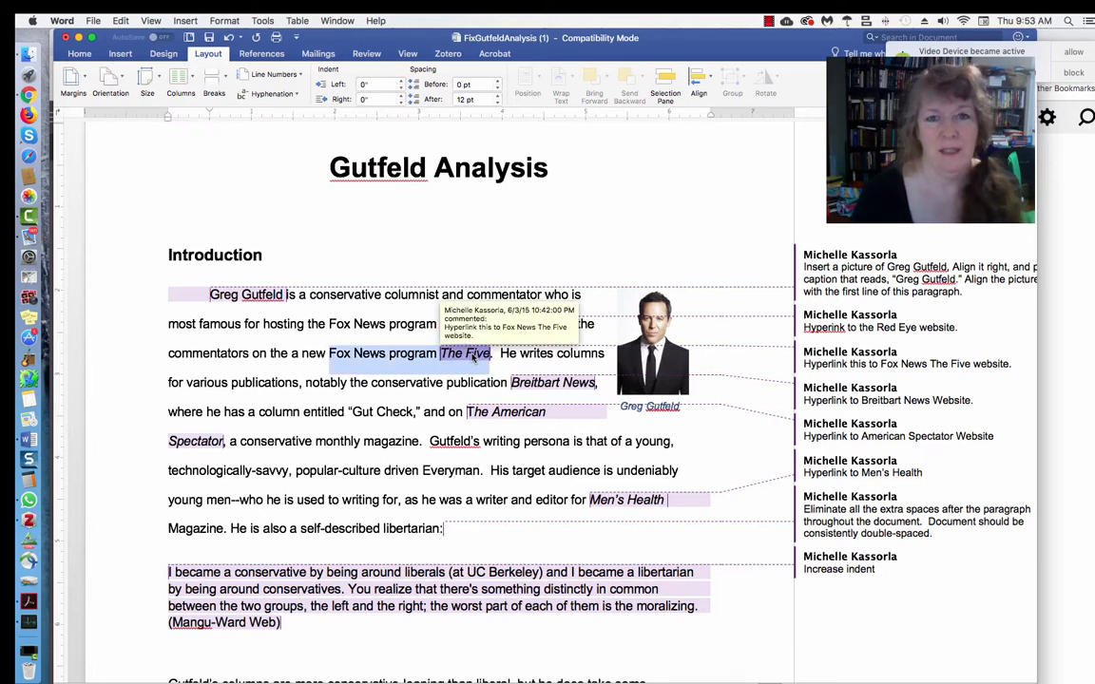
right_click(473, 357)
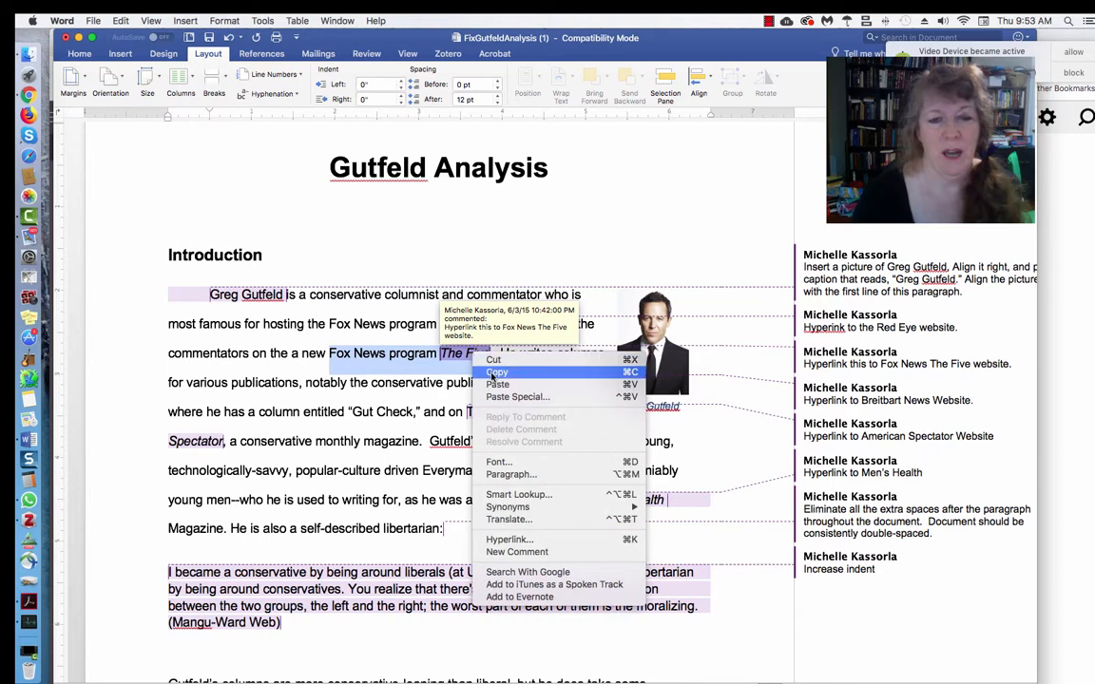
click(475, 338)
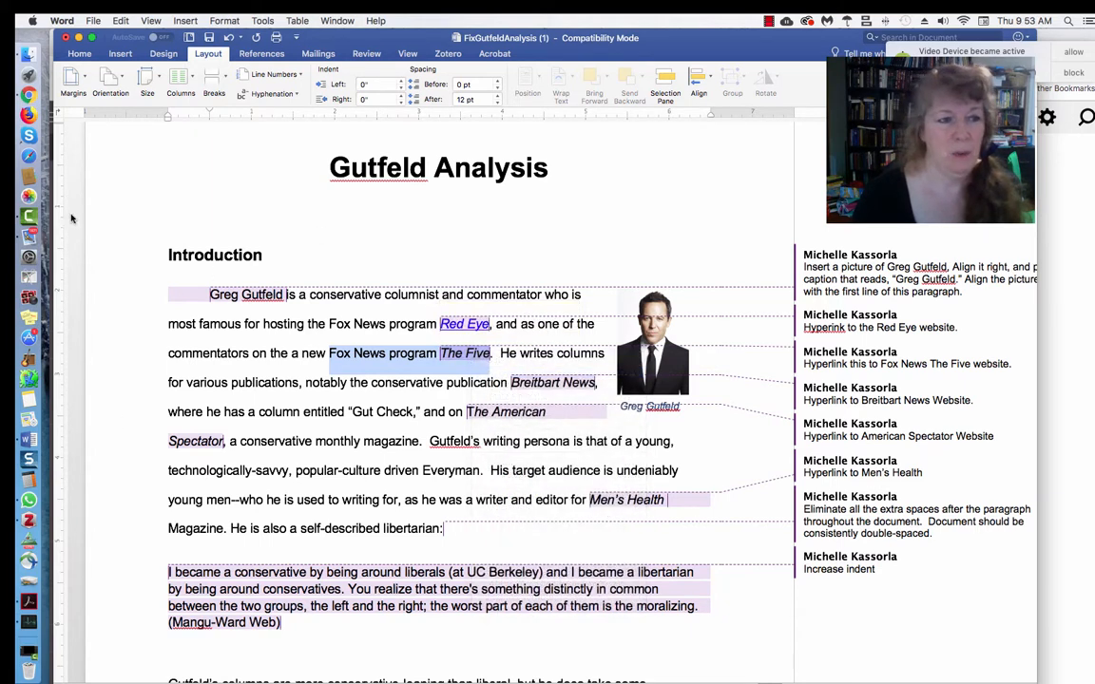
click(29, 95)
right_click(281, 68)
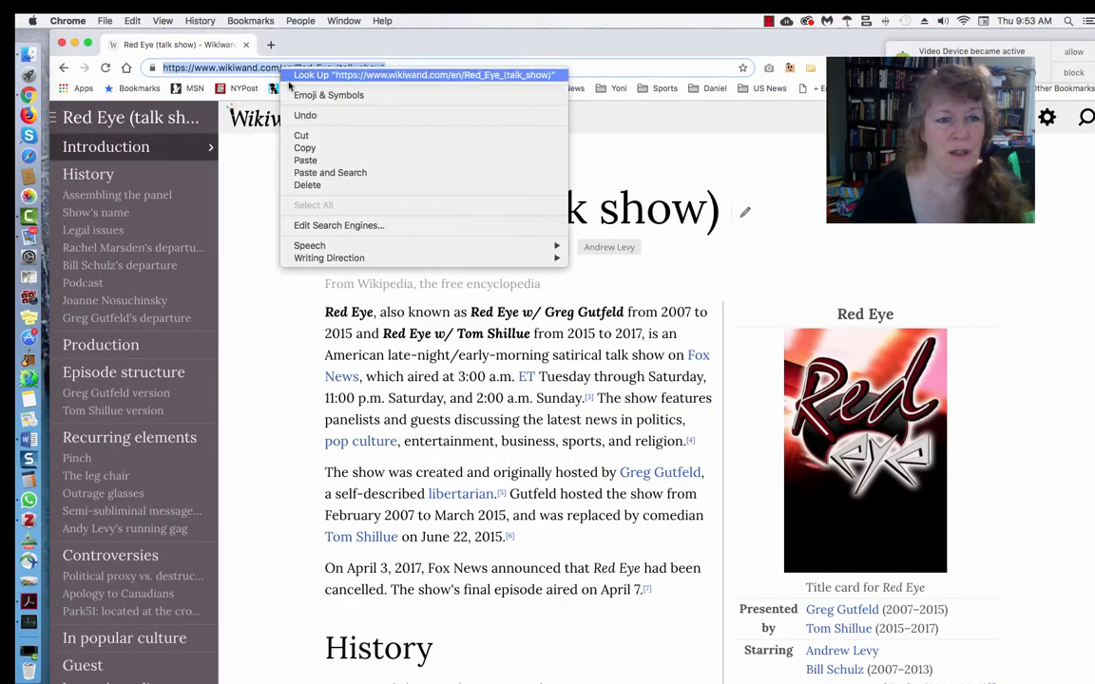
click(313, 160)
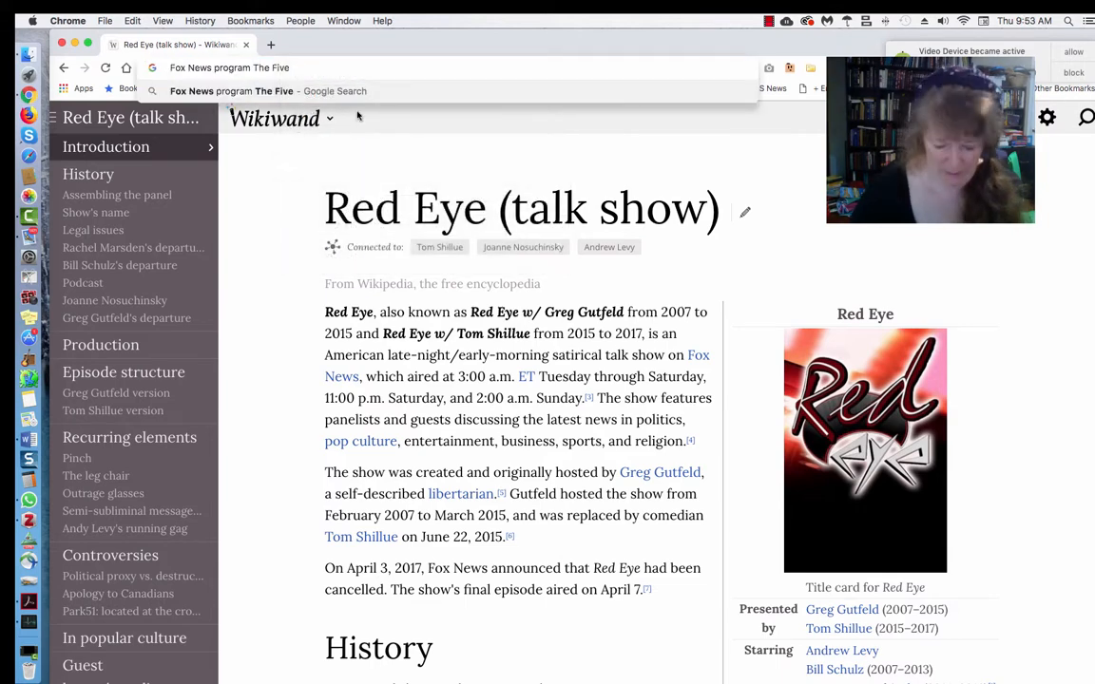
key(Return)
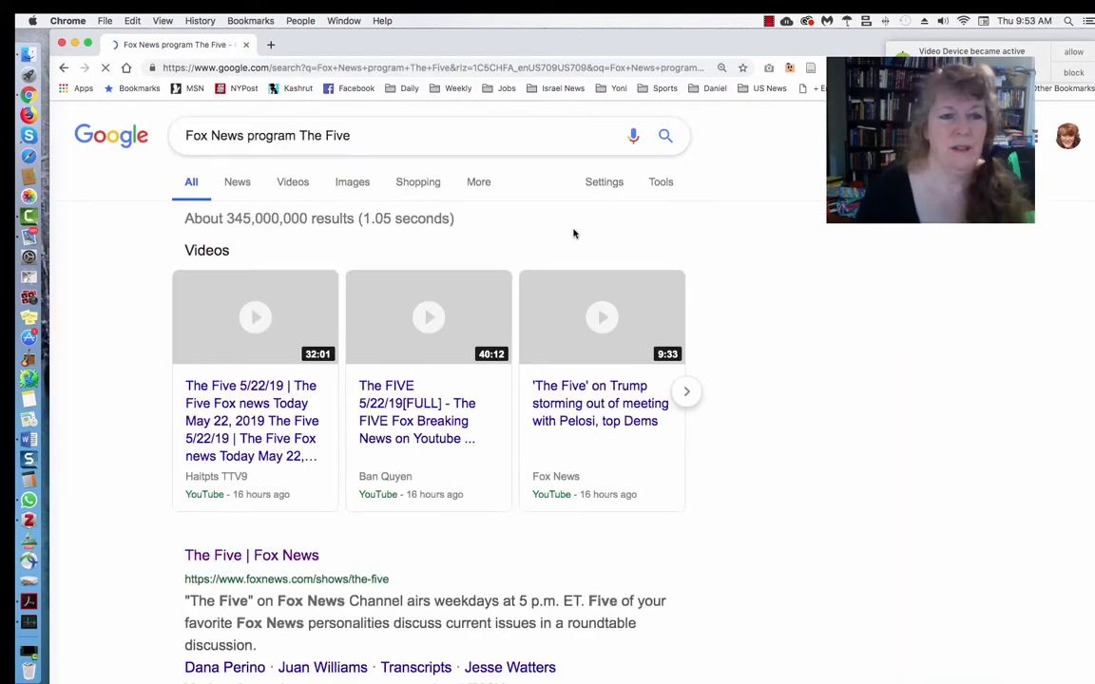
Open the "The Five | Fox News" search result, copy the page's web address and return to the results
scroll(284, 589, down, 1)
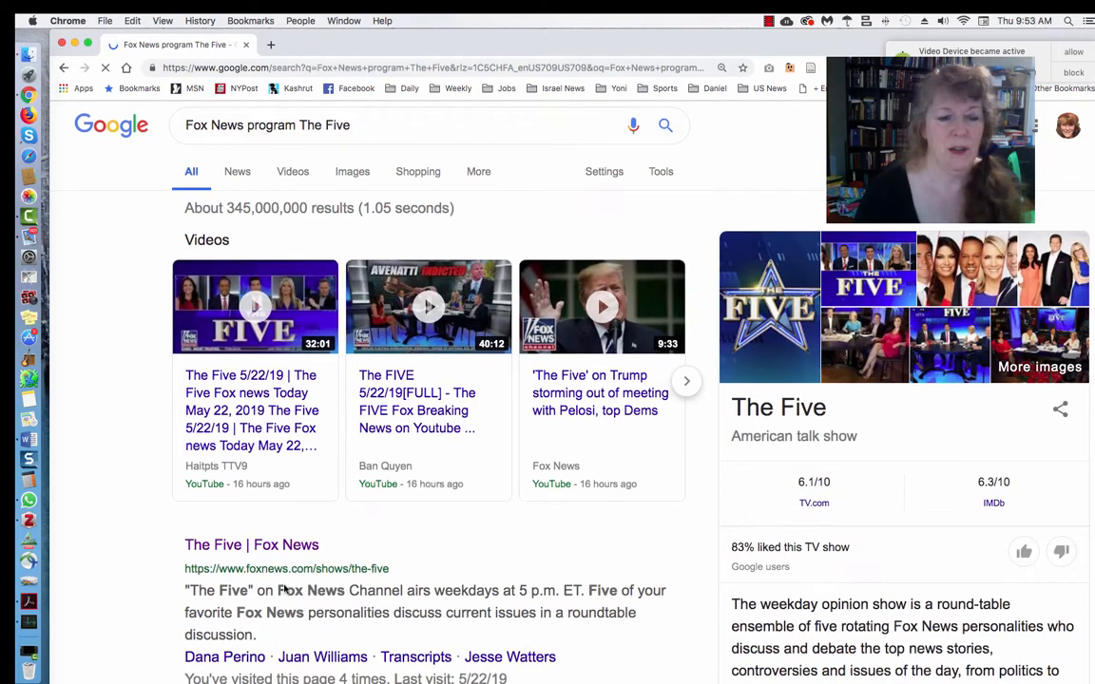
click(274, 548)
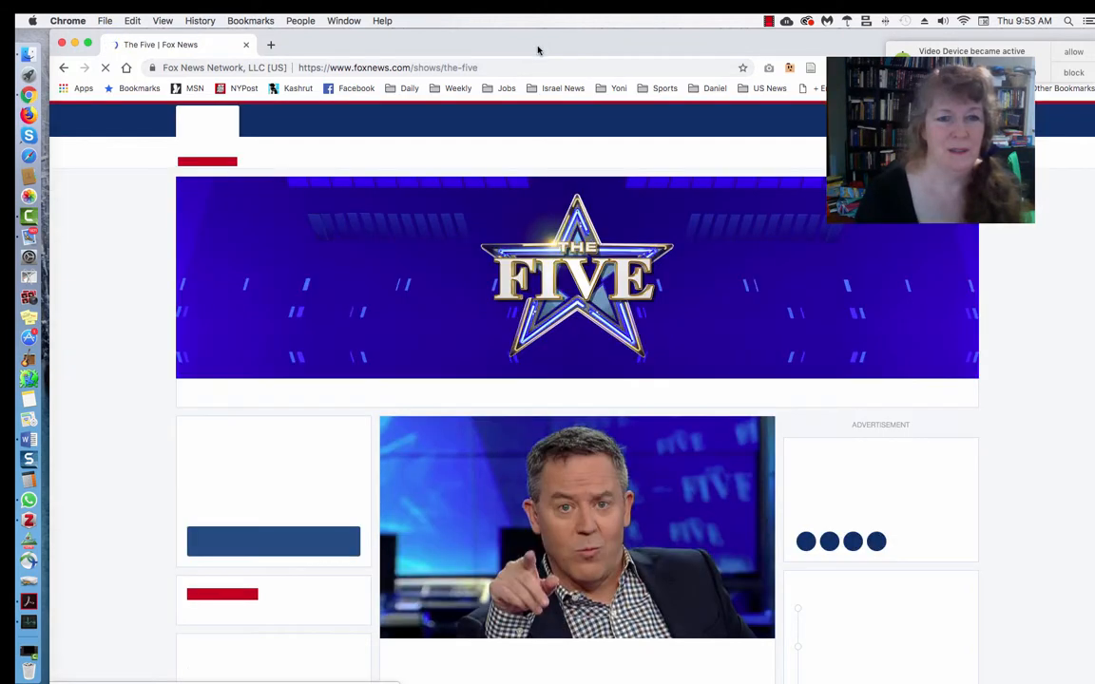
click(509, 67)
right_click(460, 68)
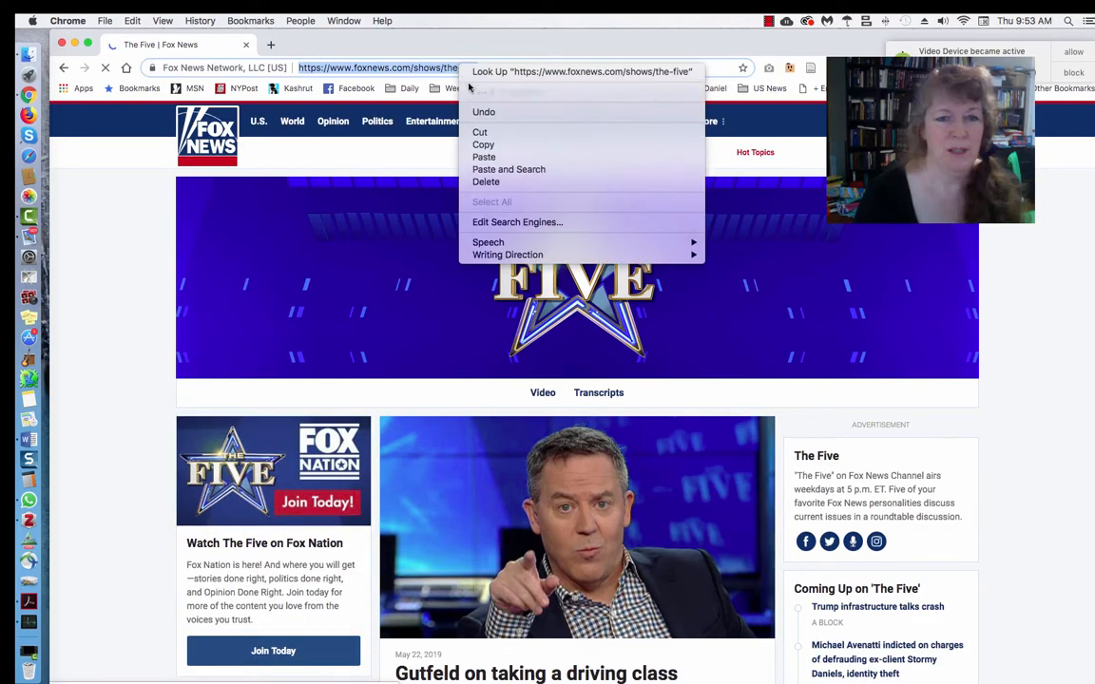
click(484, 144)
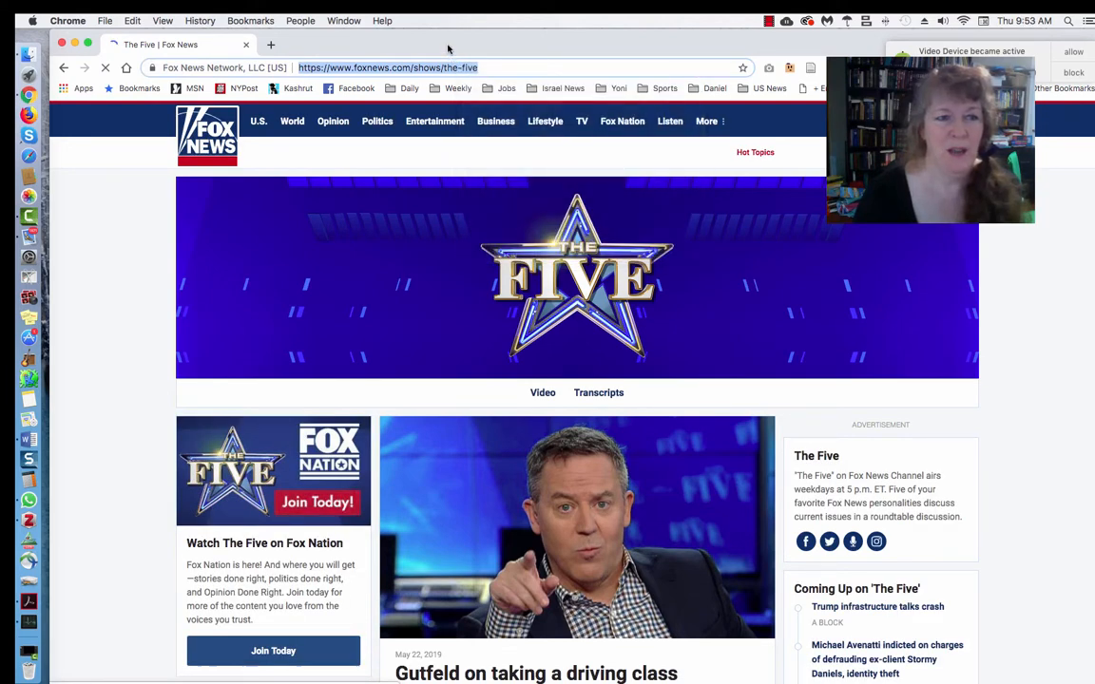
click(63, 70)
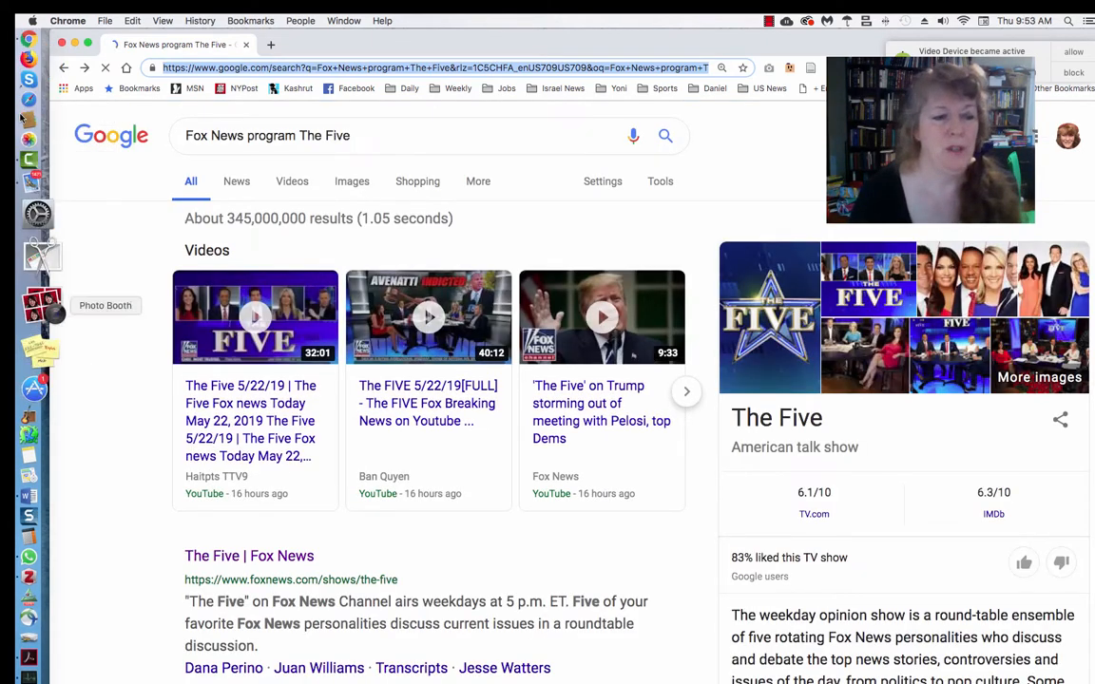
click(43, 440)
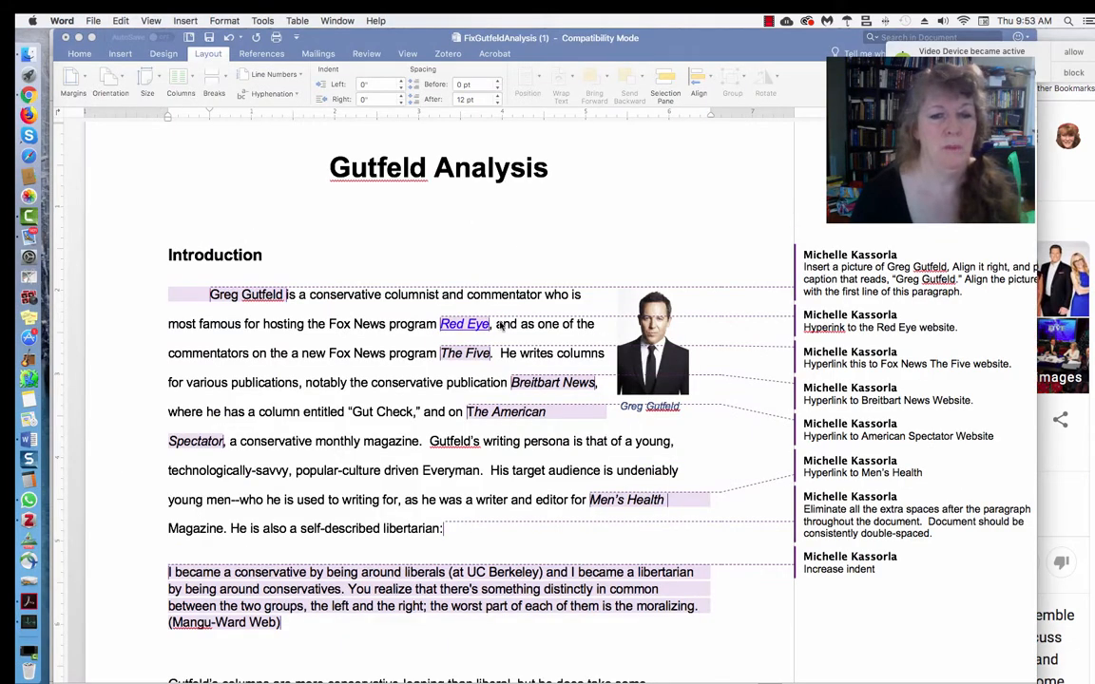
click(453, 357)
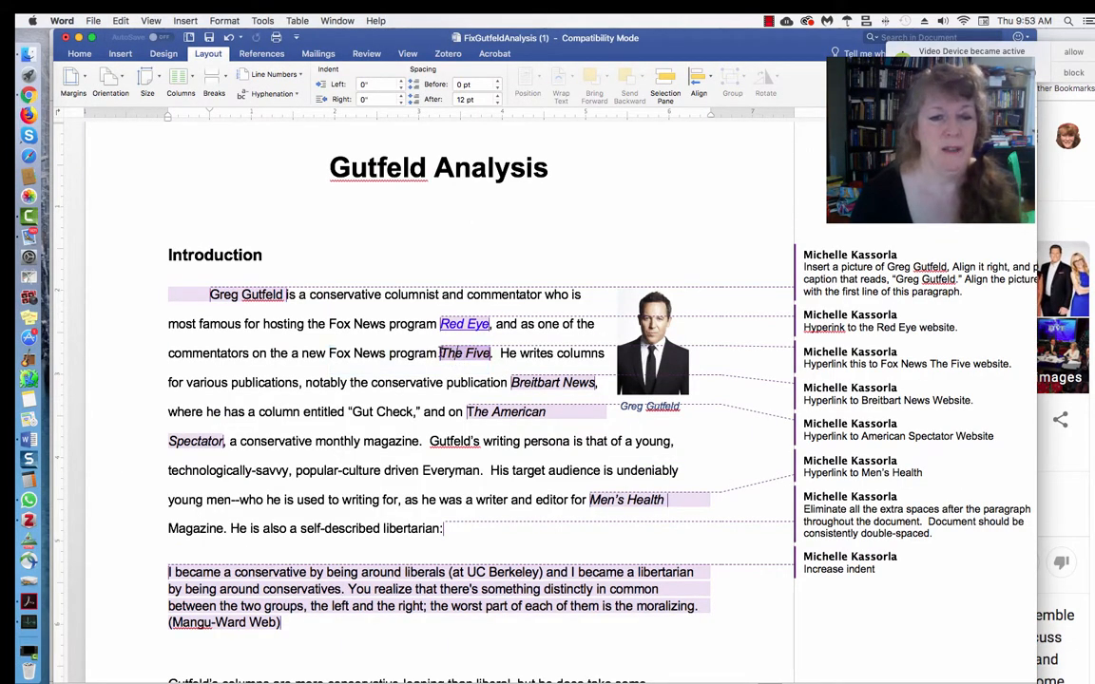
drag(439, 354, 488, 354)
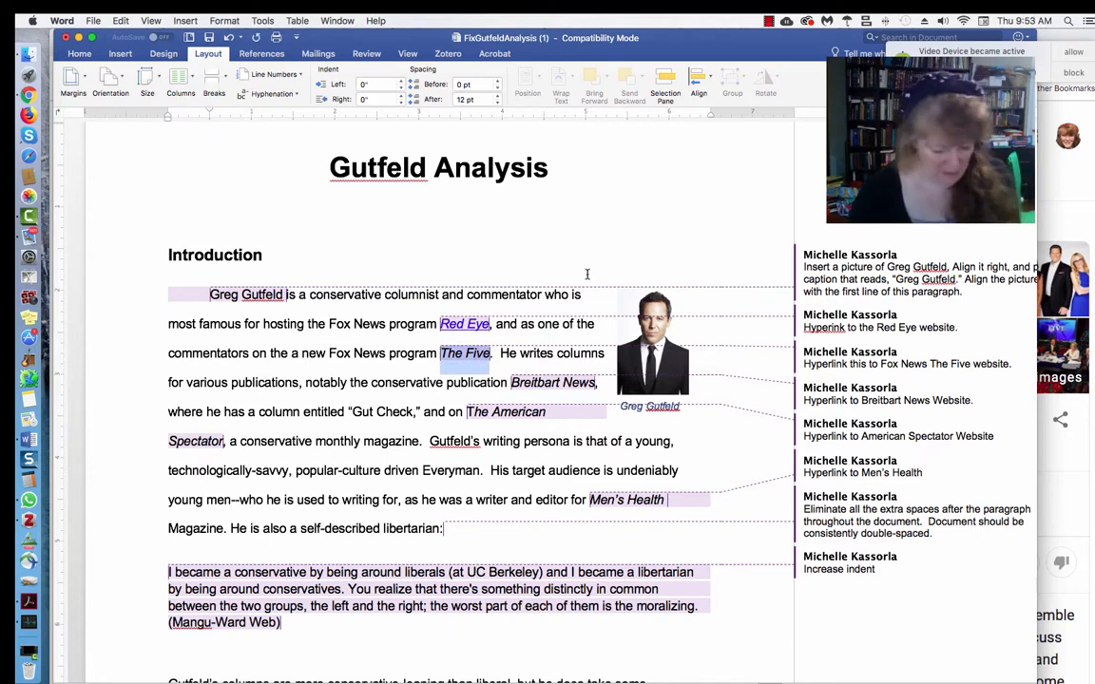
key(super+k)
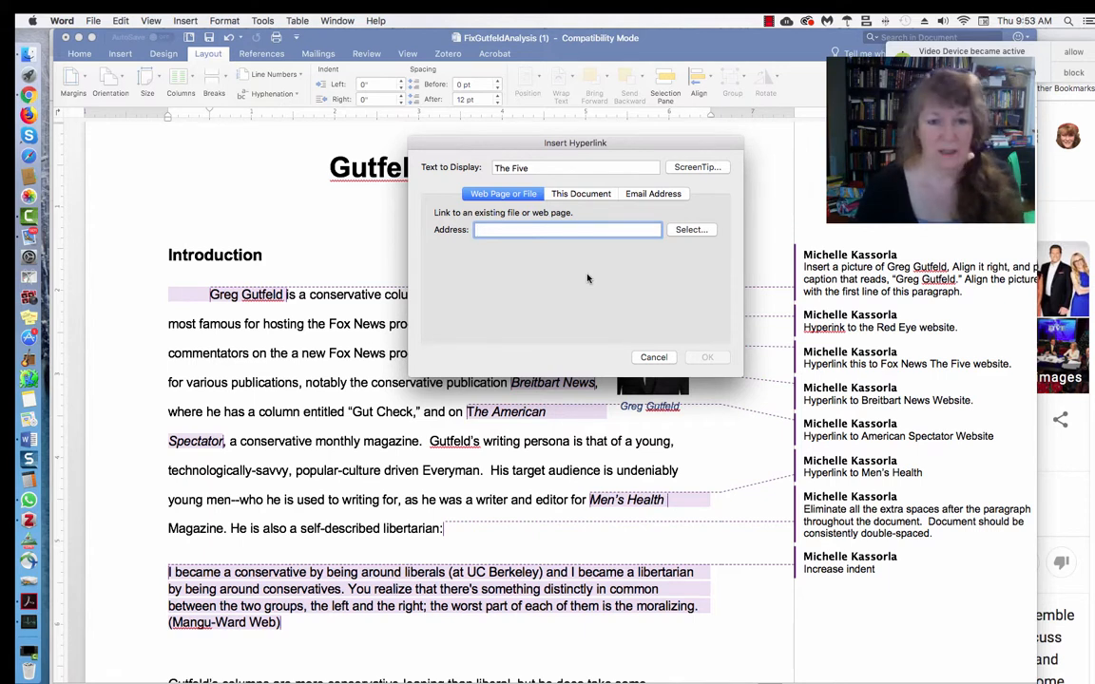
key(super+v)
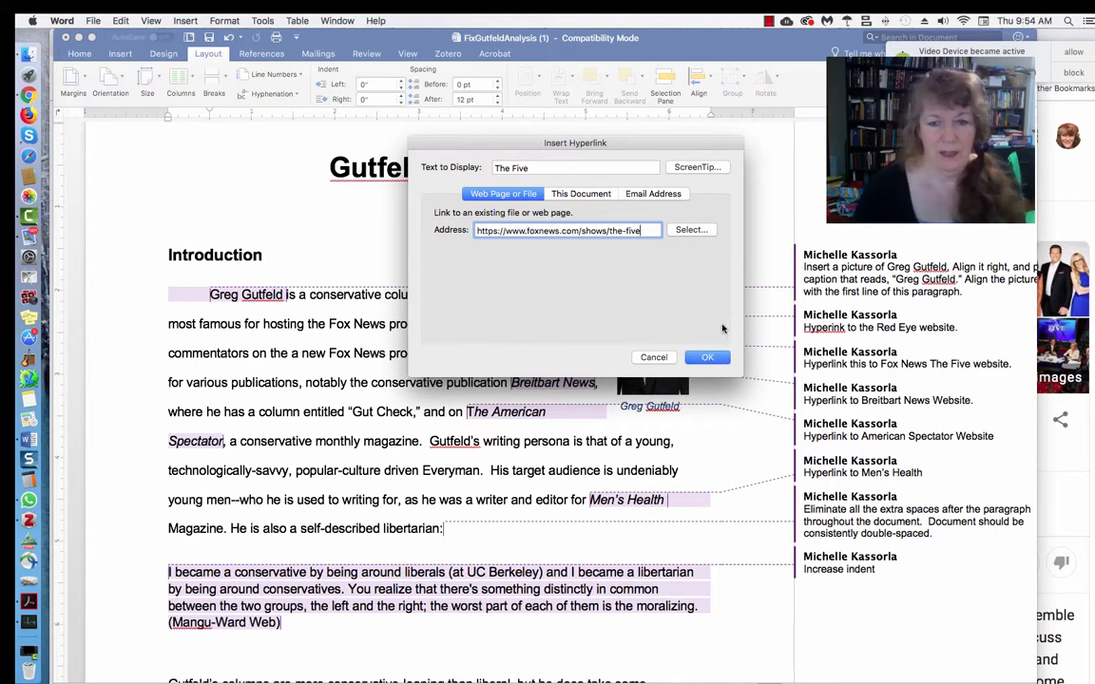
click(703, 357)
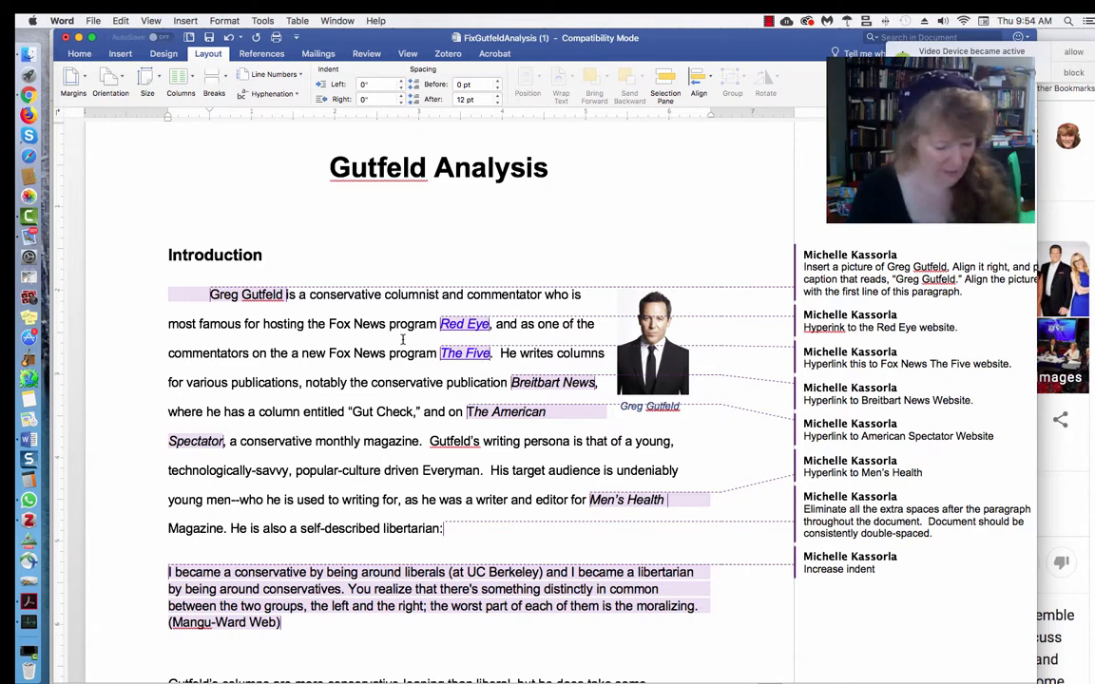
Set the whole document's paragraph spacing to 0 pt before and 0 pt after with double line spacing
key(super+a)
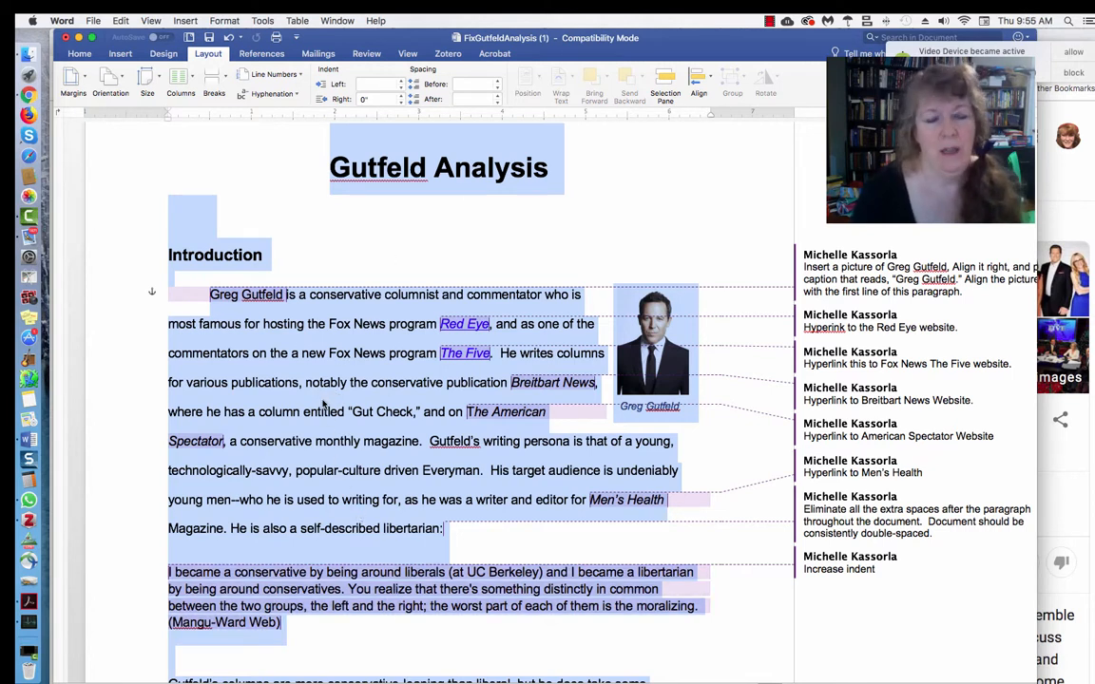
click(222, 21)
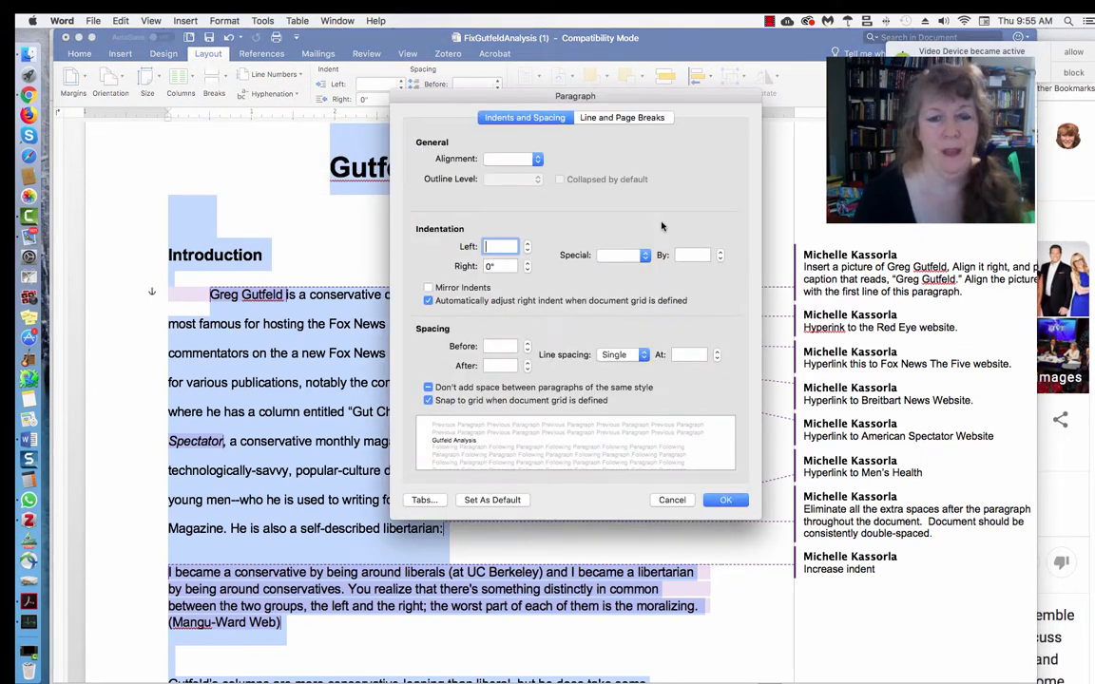
click(529, 348)
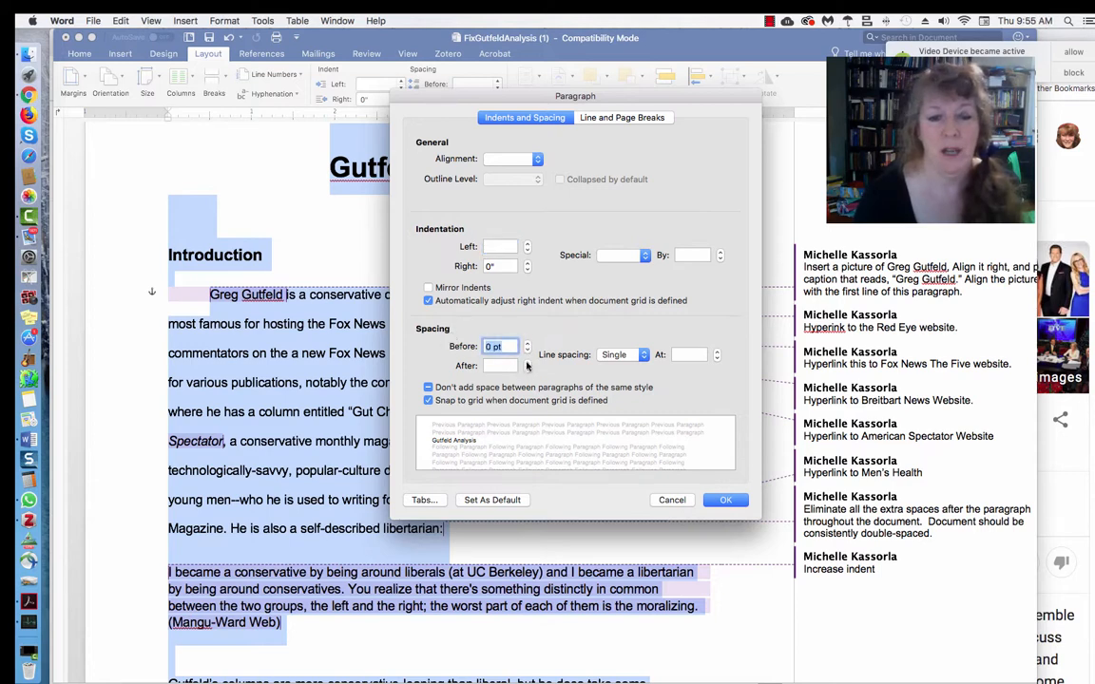
click(527, 367)
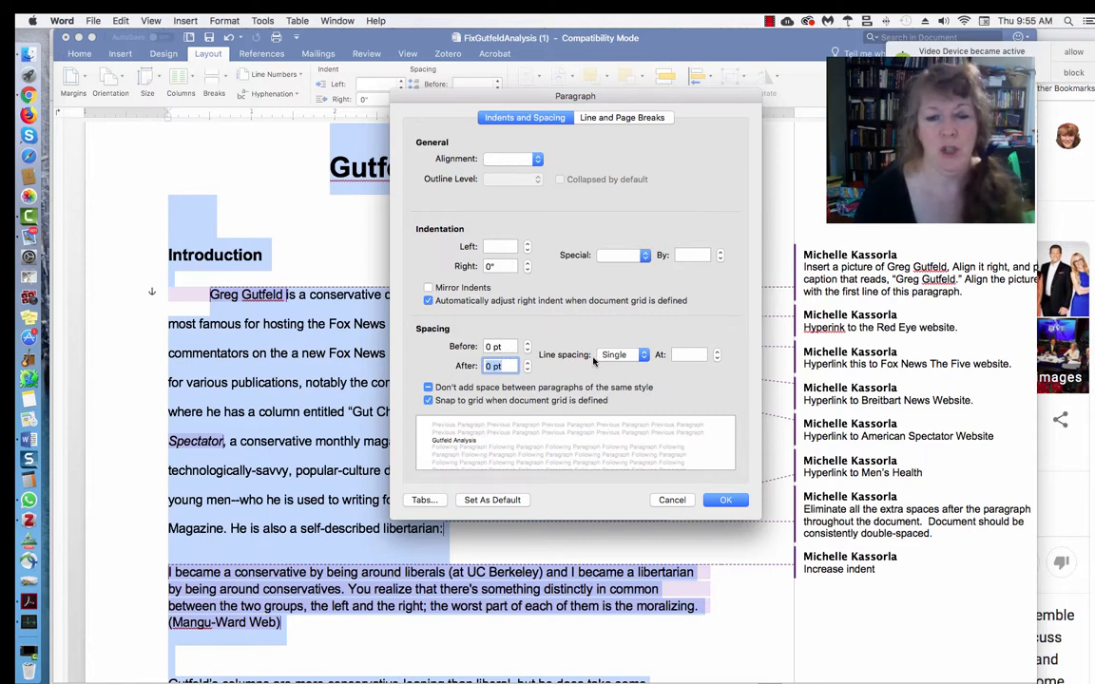
click(641, 359)
click(568, 380)
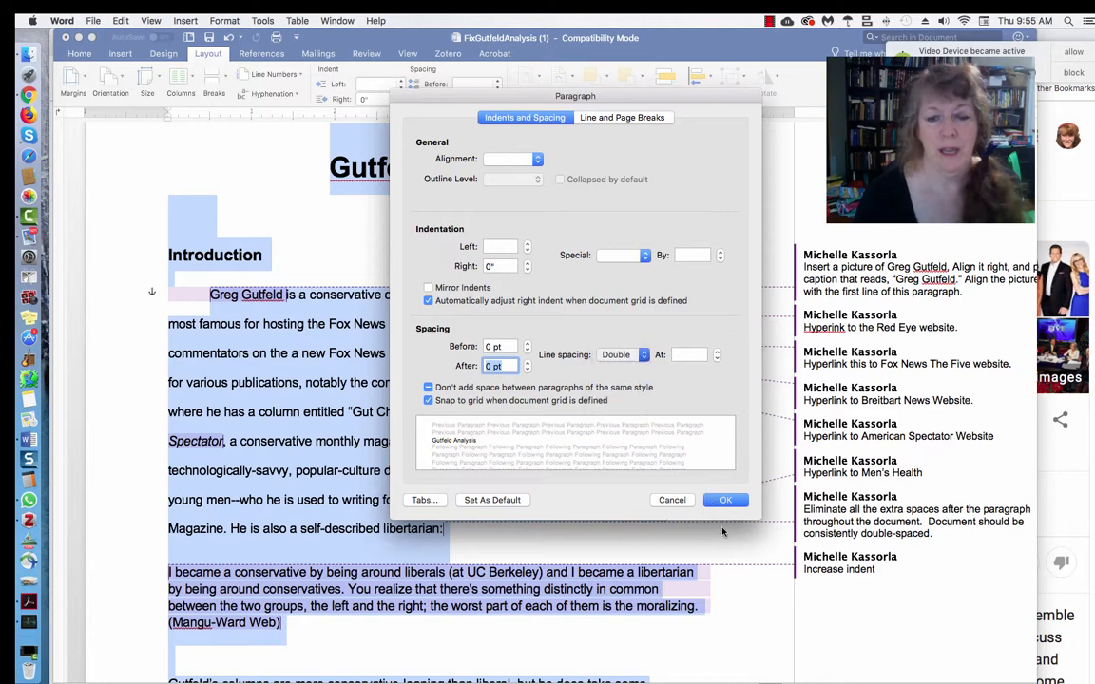
click(724, 502)
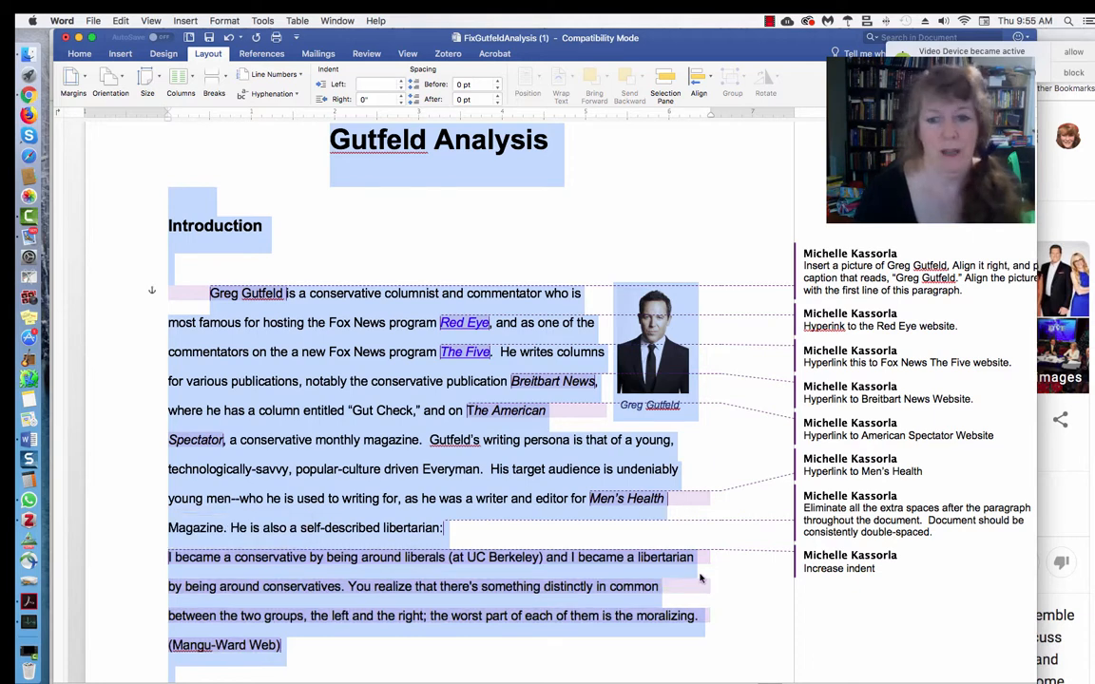
click(744, 605)
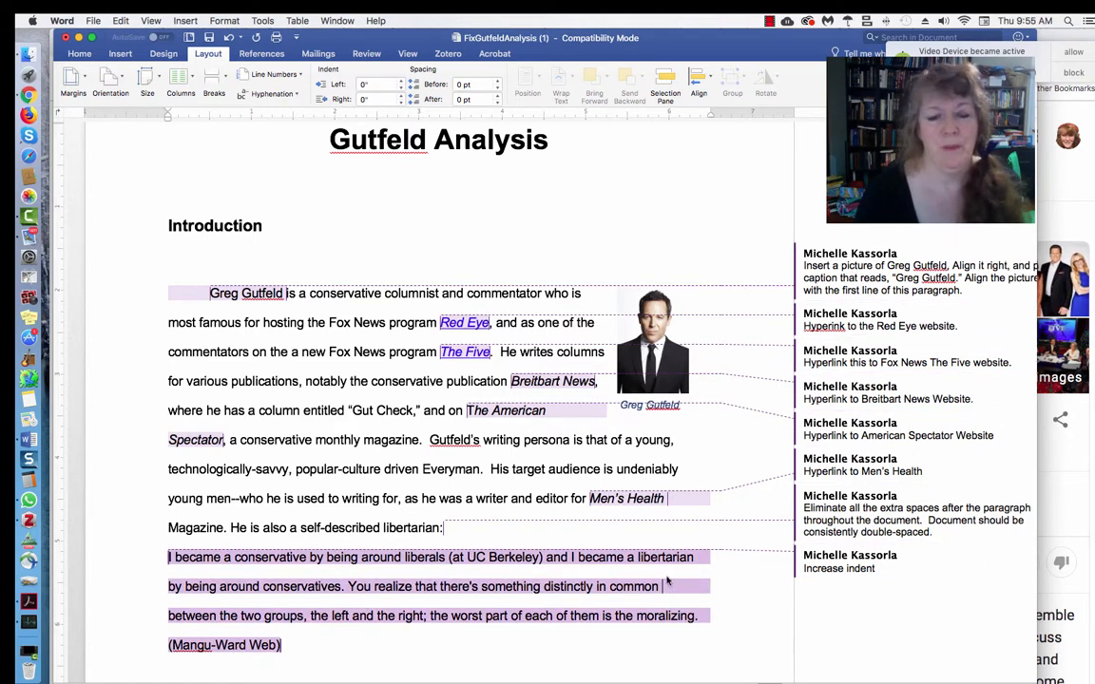
scroll(721, 586, down, 1)
scroll(721, 586, down, 1)
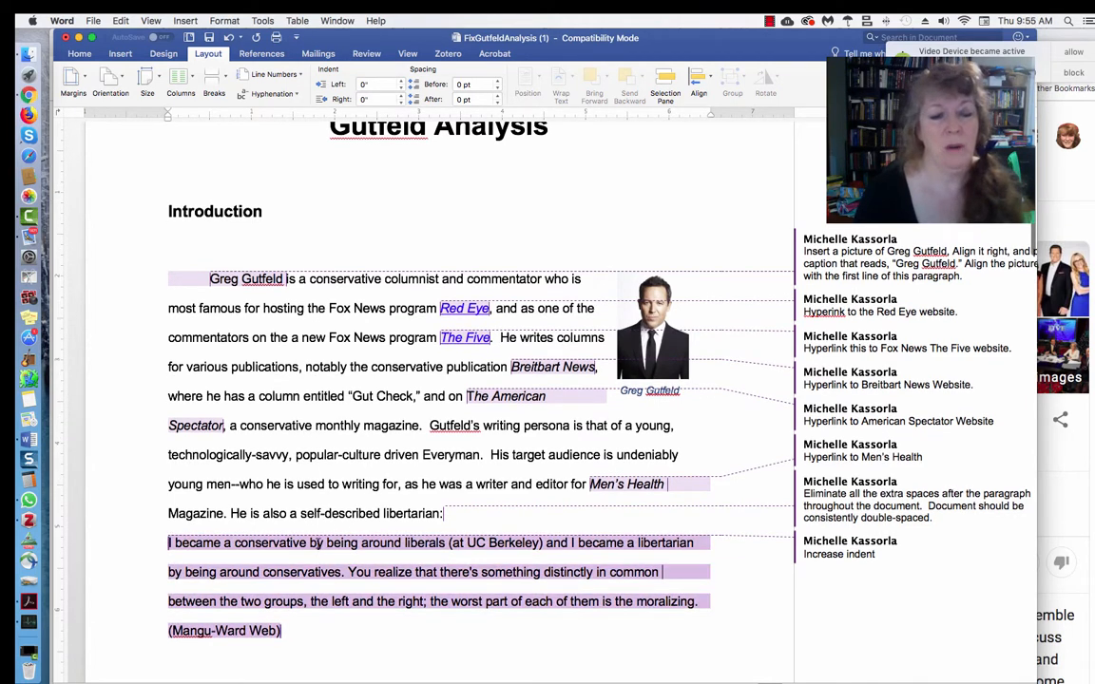
Increase the indent of the "I became a conservative" block quote in the introduction by one level
click(327, 545)
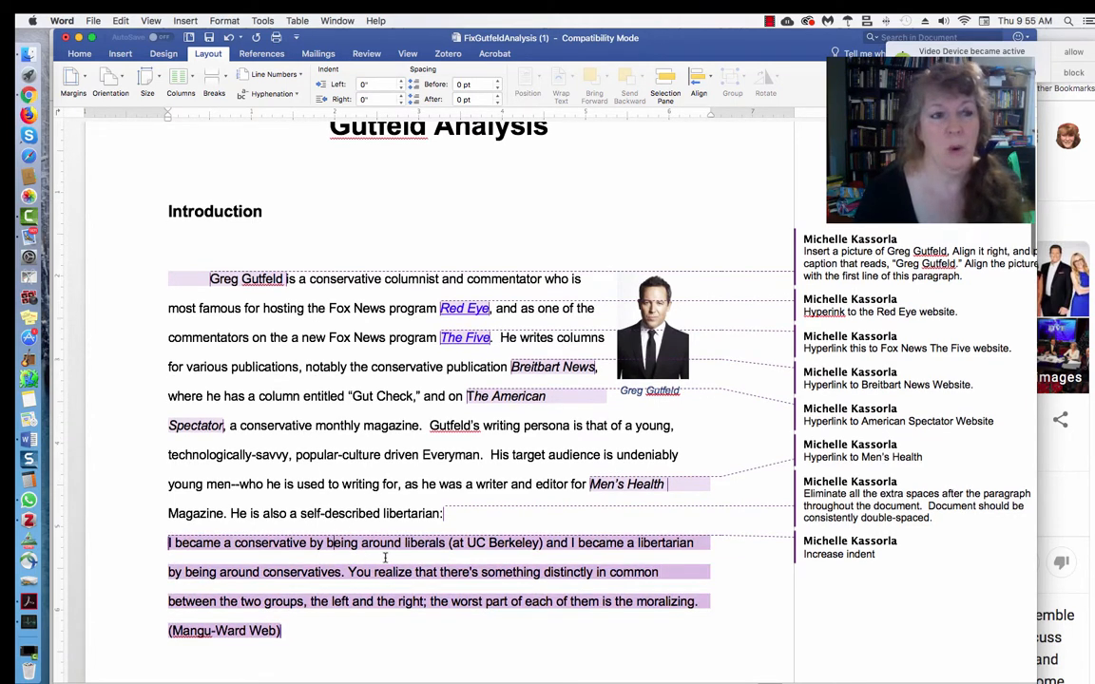
click(80, 54)
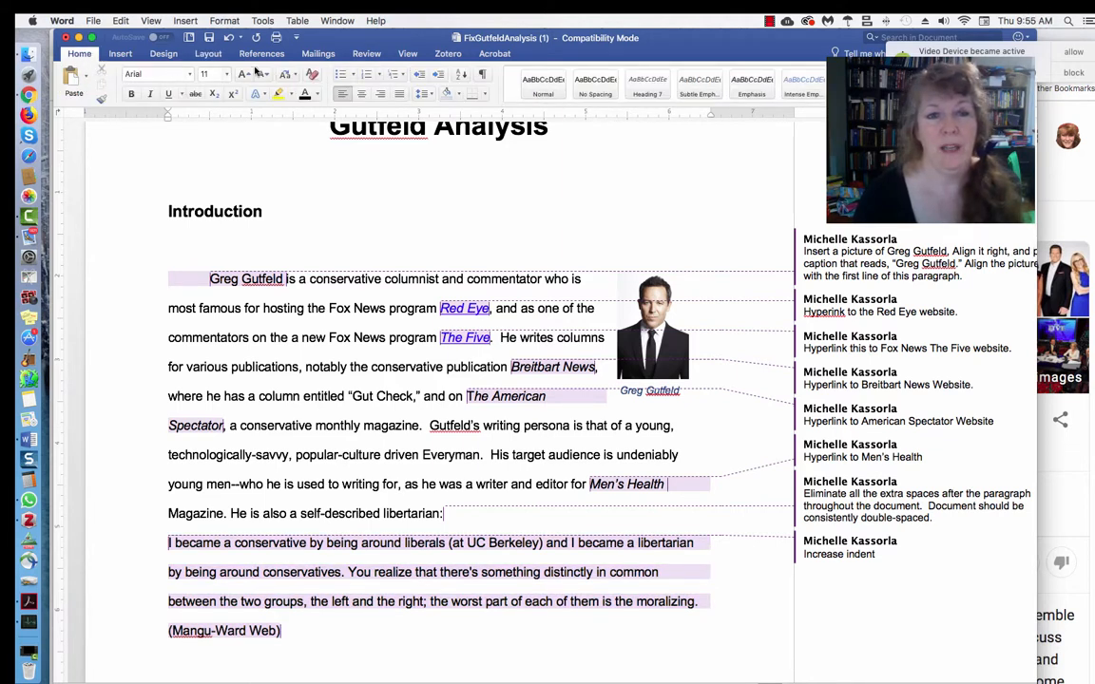
click(440, 78)
click(440, 78)
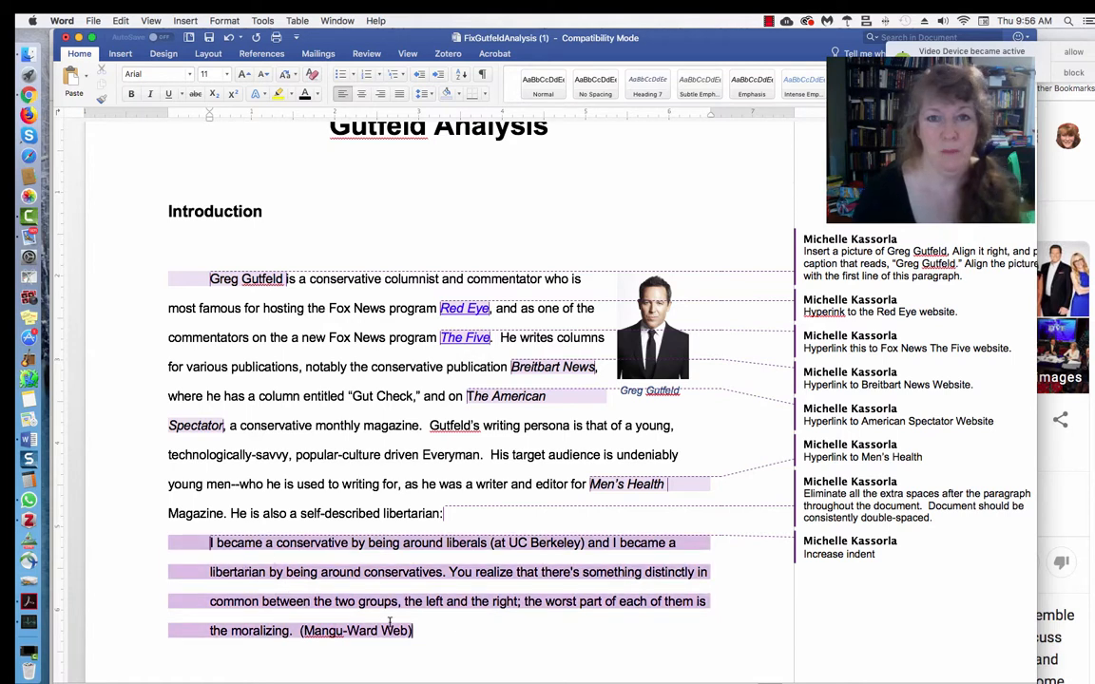
mouse_move(389, 623)
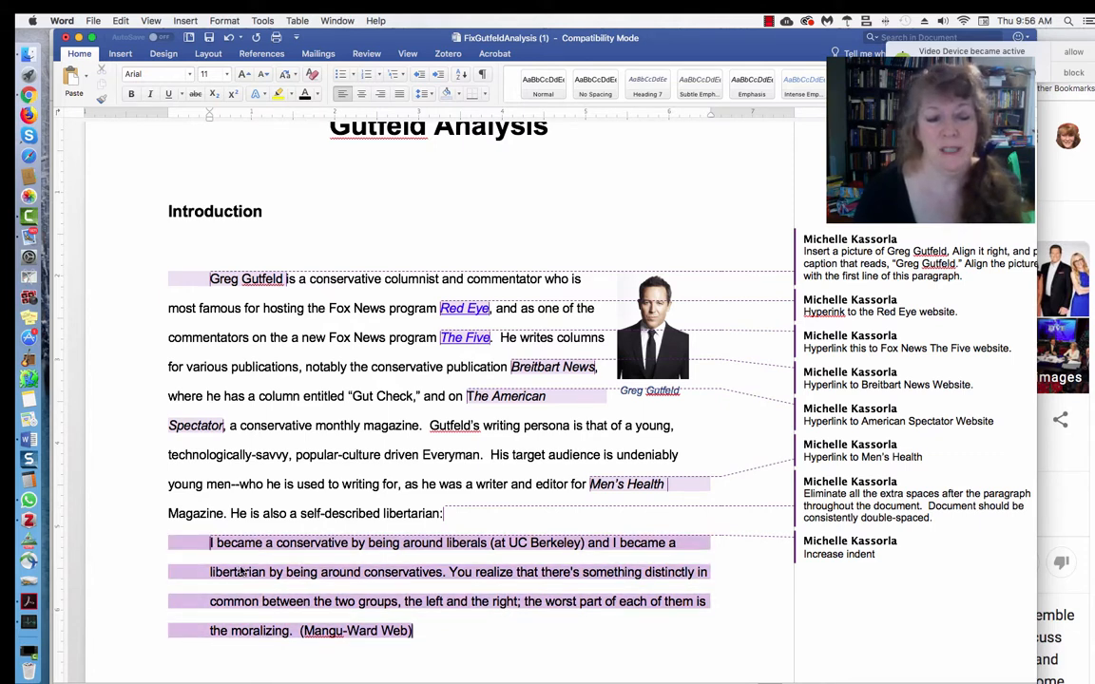
Delete the blank line between the introduction's block quote and the paragraph on conservative-leaning columns
scroll(733, 596, down, 2)
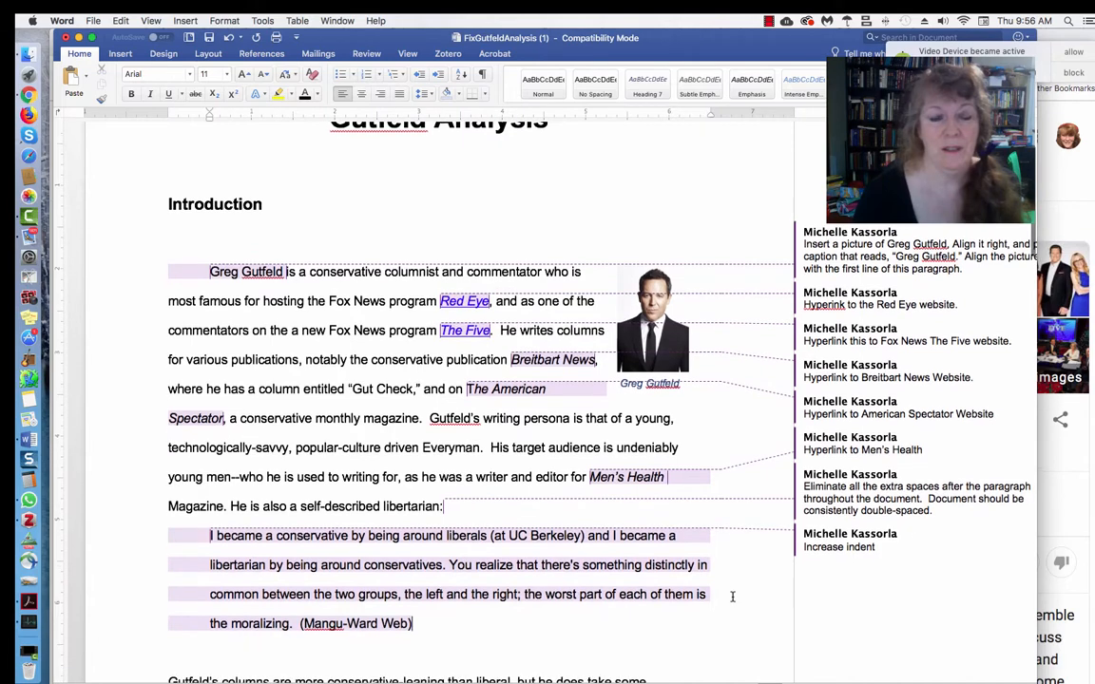
scroll(732, 597, down, 5)
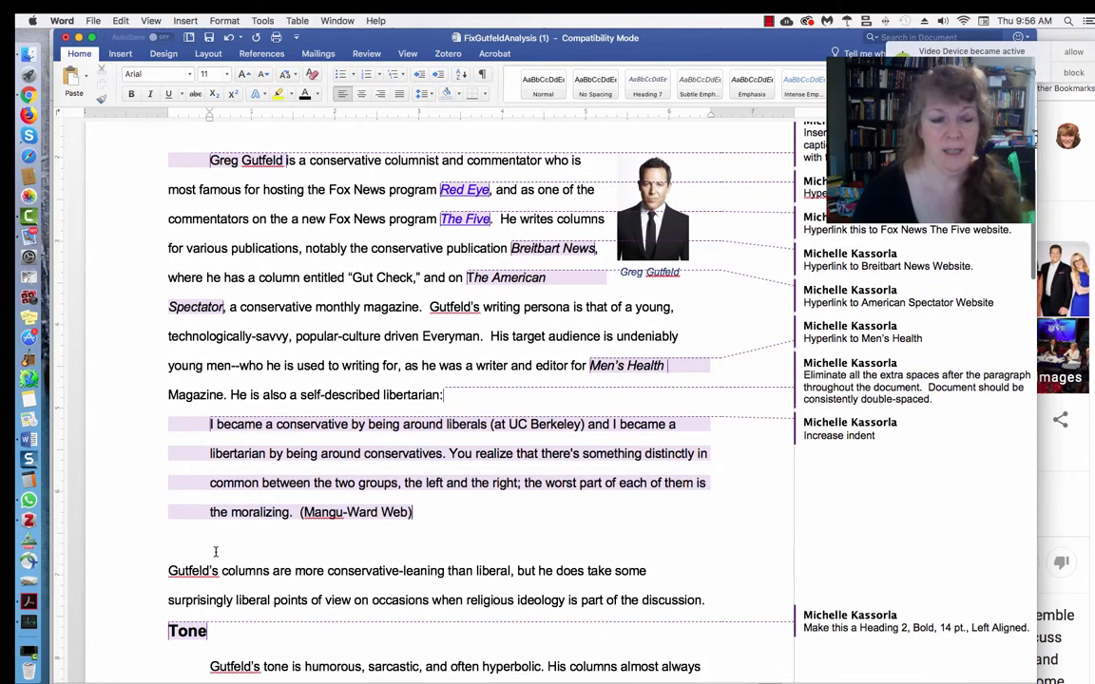
click(216, 544)
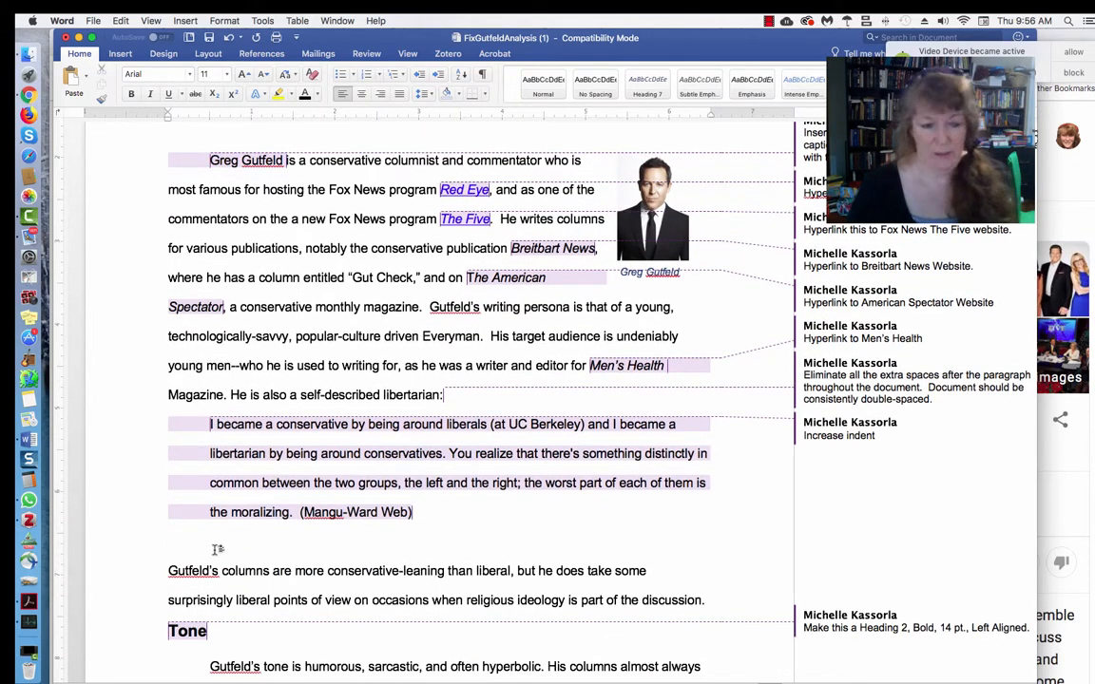
key(BackSpace)
triple_click(389, 469)
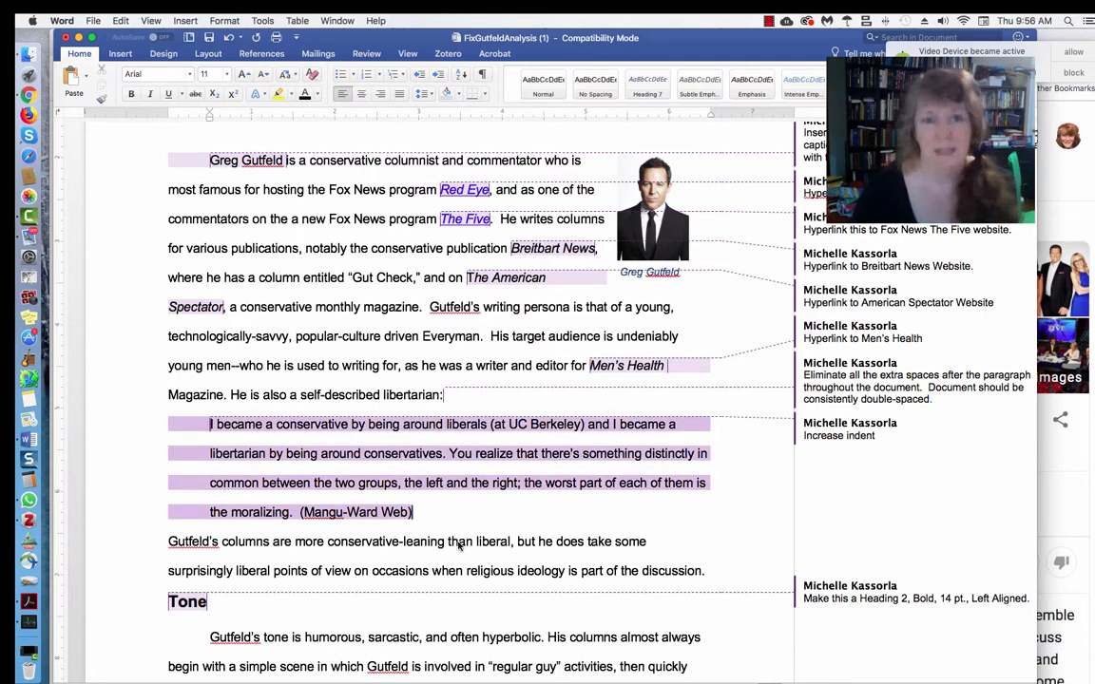
Increase the indent of the "when Chavez bit the dust" block quote under Appeal by one level and delete the blank line below it
scroll(593, 520, down, 1)
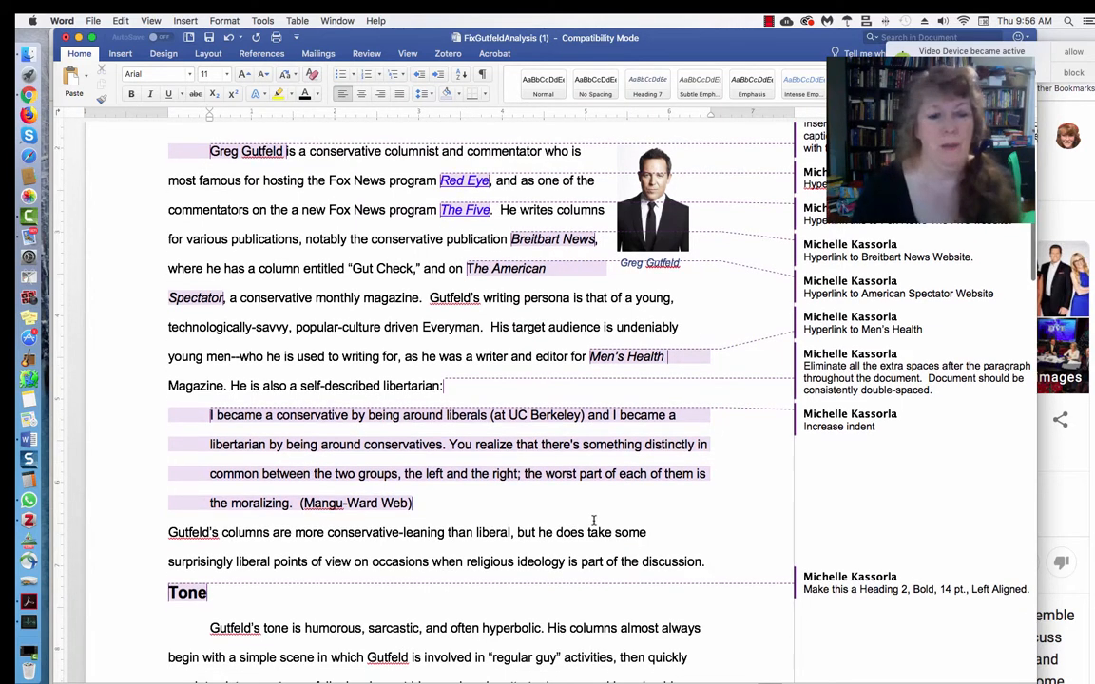
scroll(593, 520, down, 10)
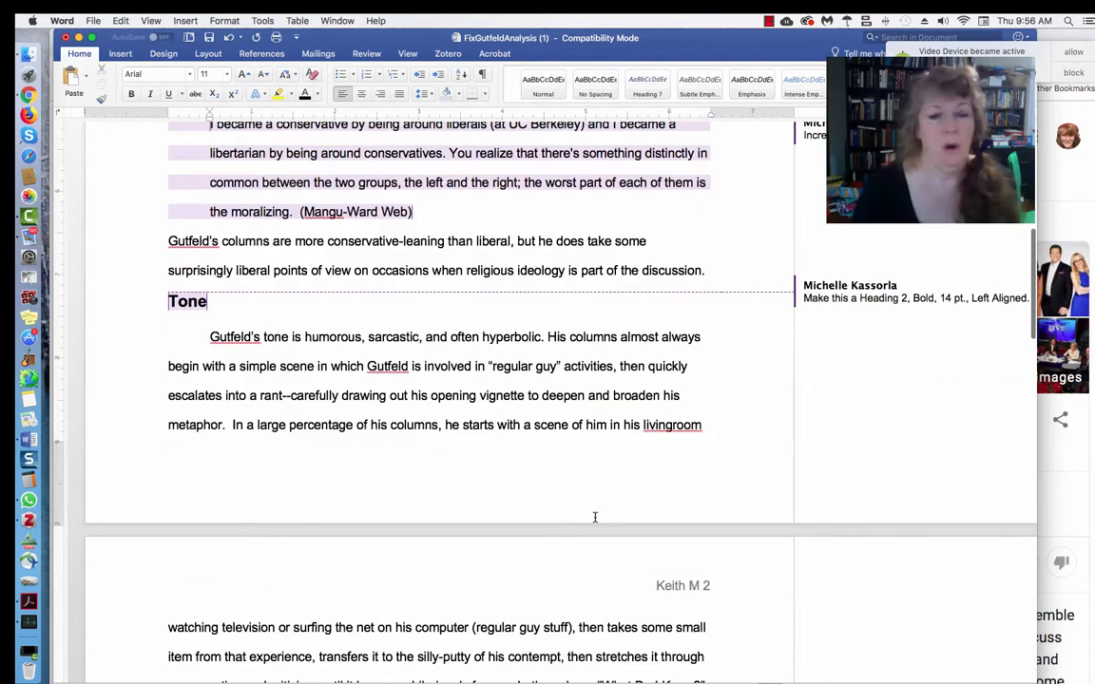
scroll(595, 517, down, 8)
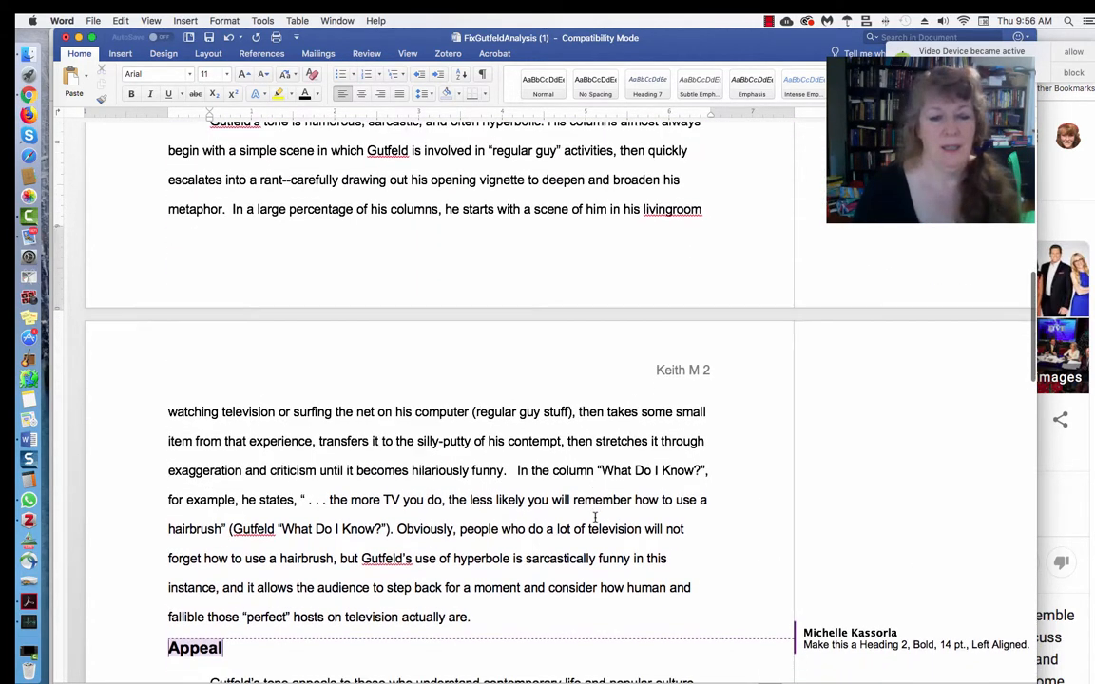
scroll(595, 516, down, 7)
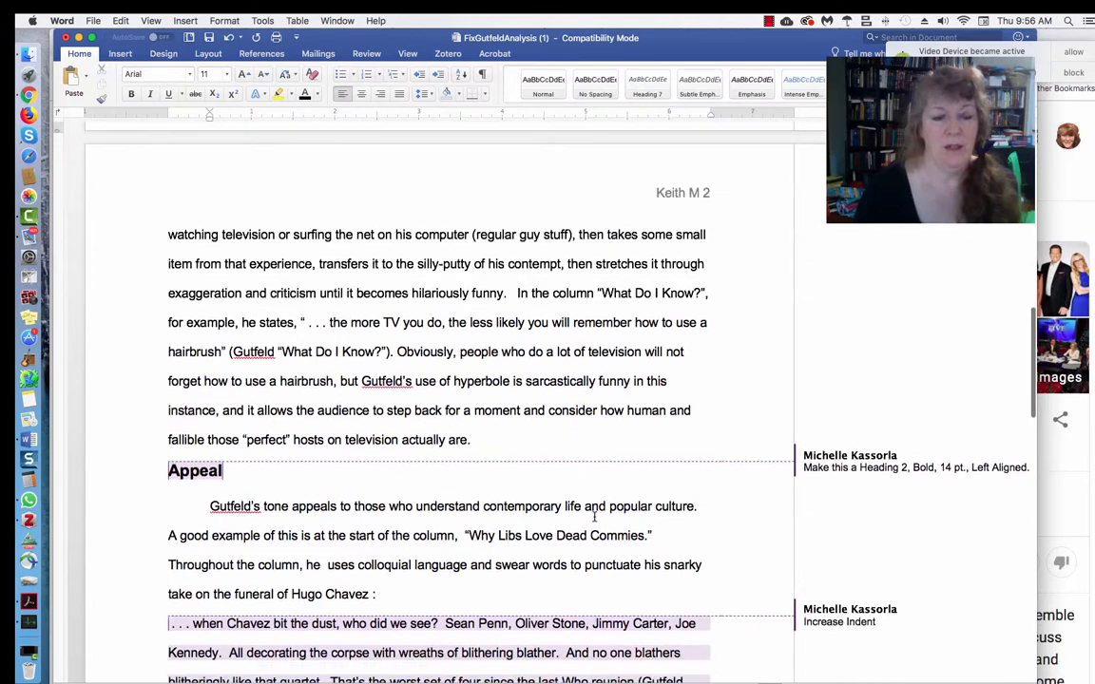
scroll(595, 516, down, 3)
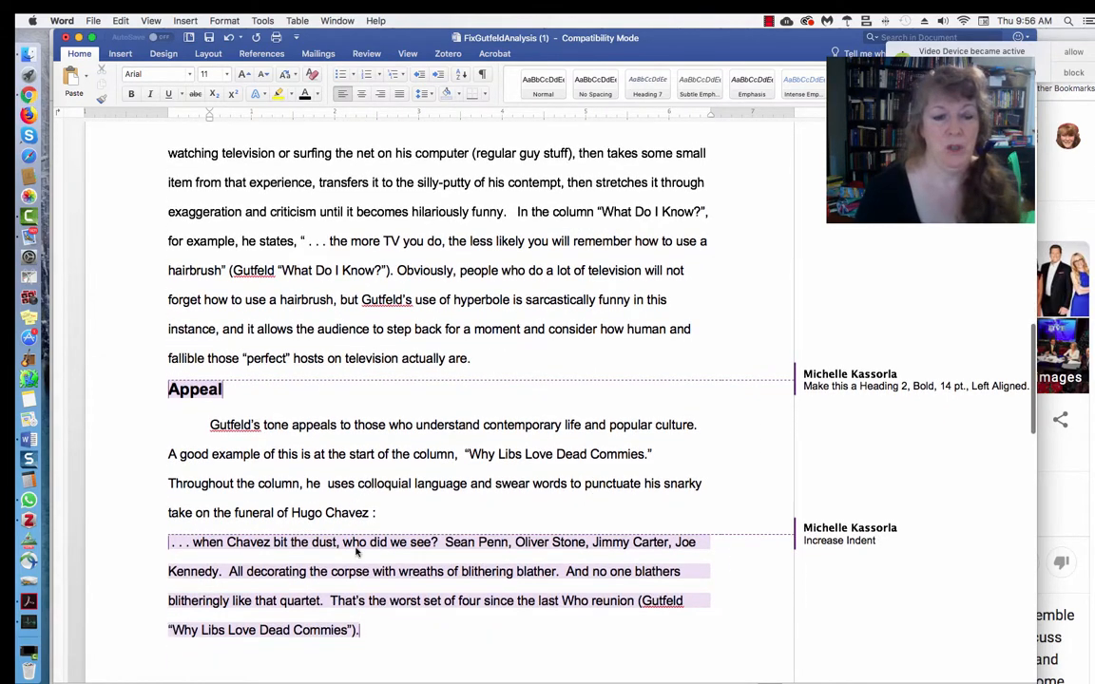
scroll(356, 551, down, 3)
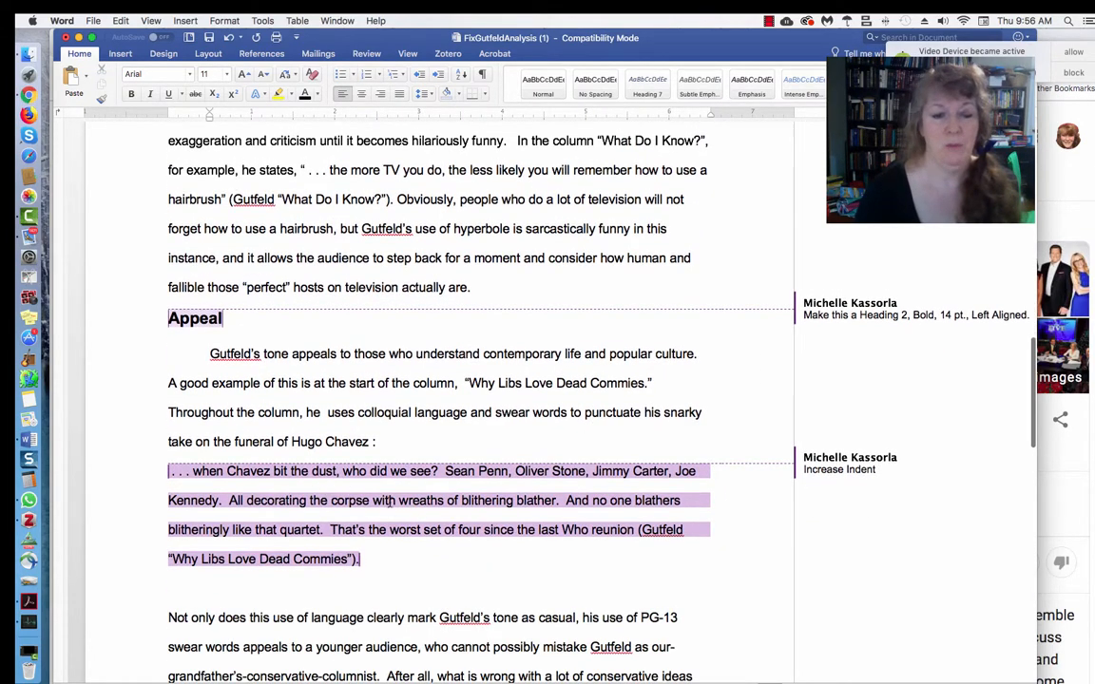
click(396, 501)
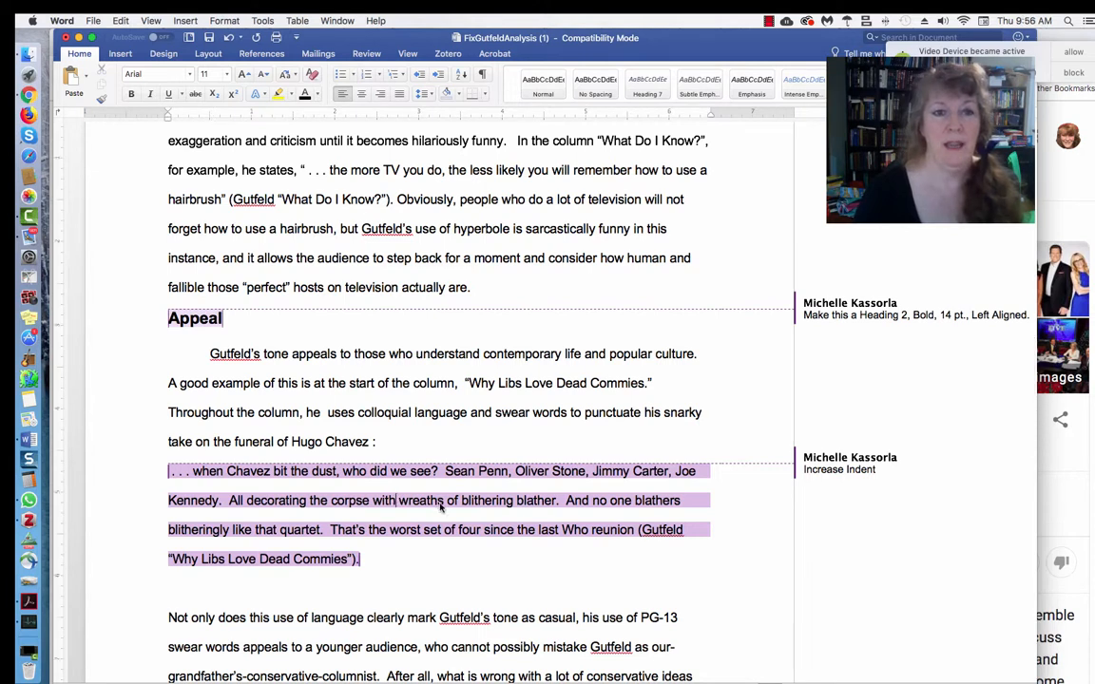
click(442, 80)
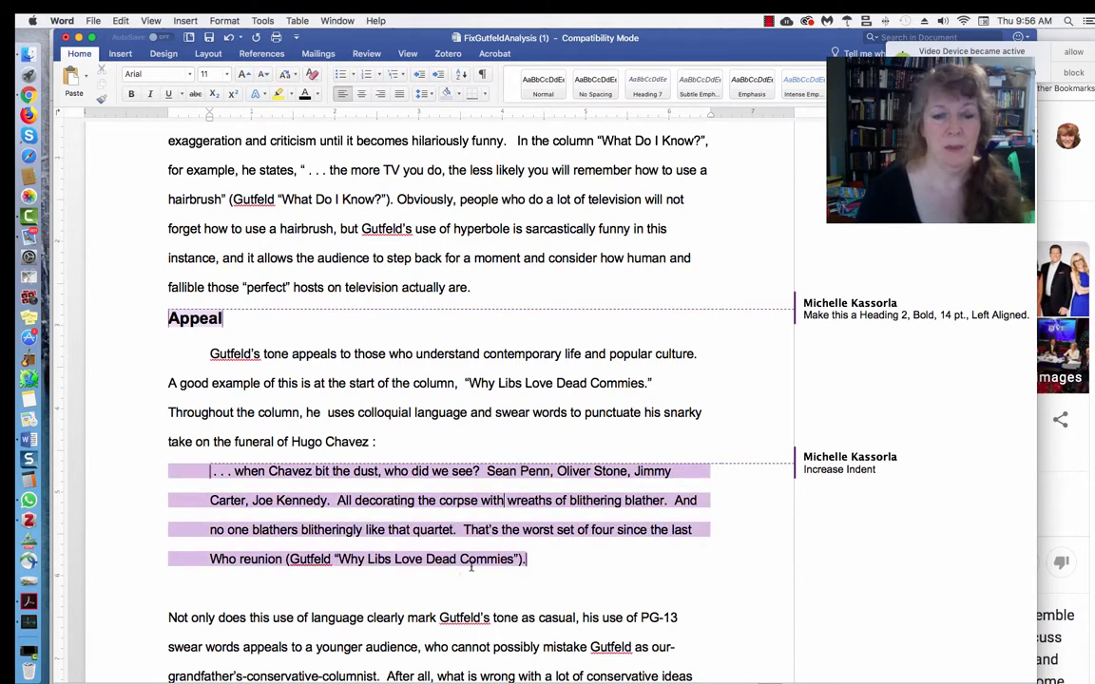
click(364, 591)
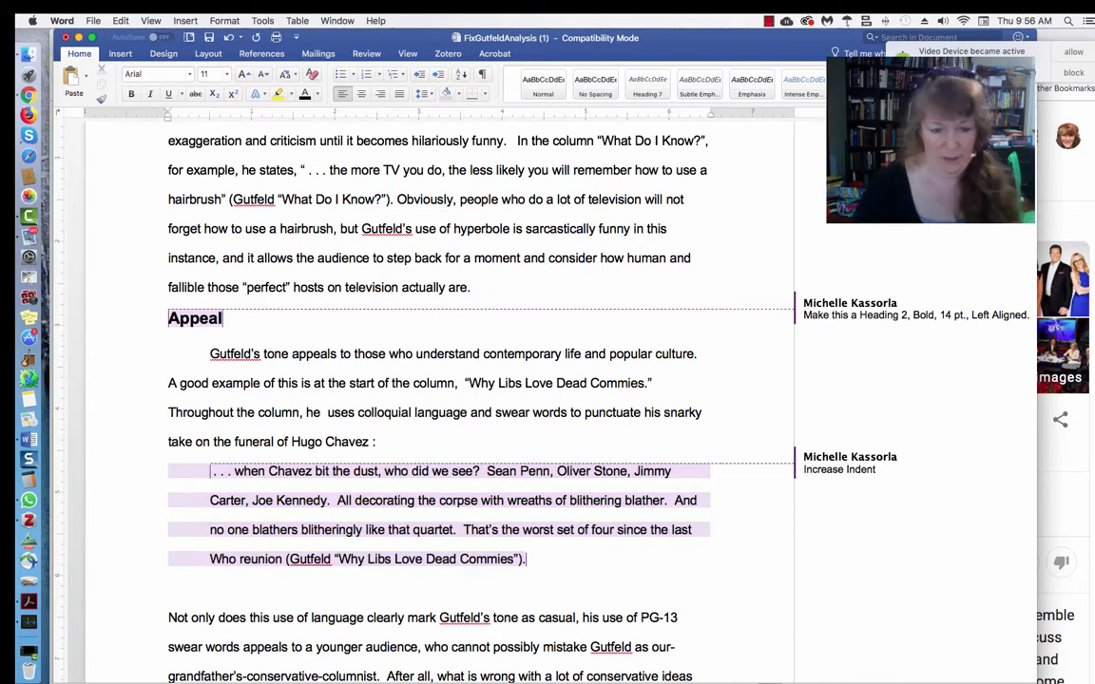
key(BackSpace)
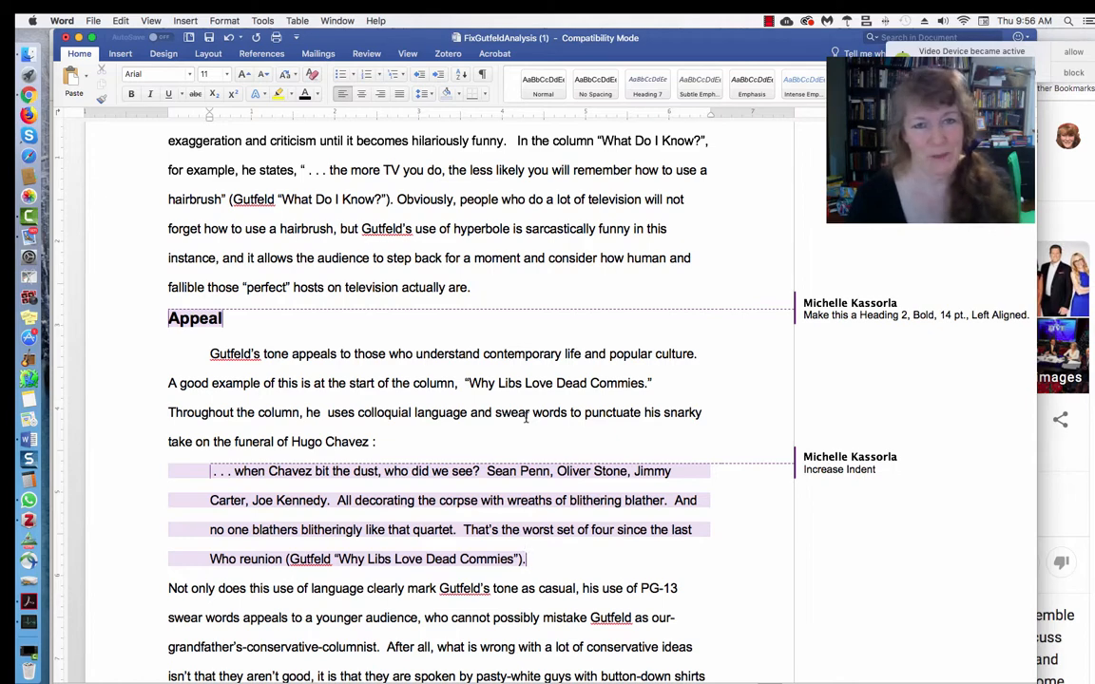
Insert a page break after "and fascinating to read." at the end of the final body paragraph
scroll(561, 431, down, 10)
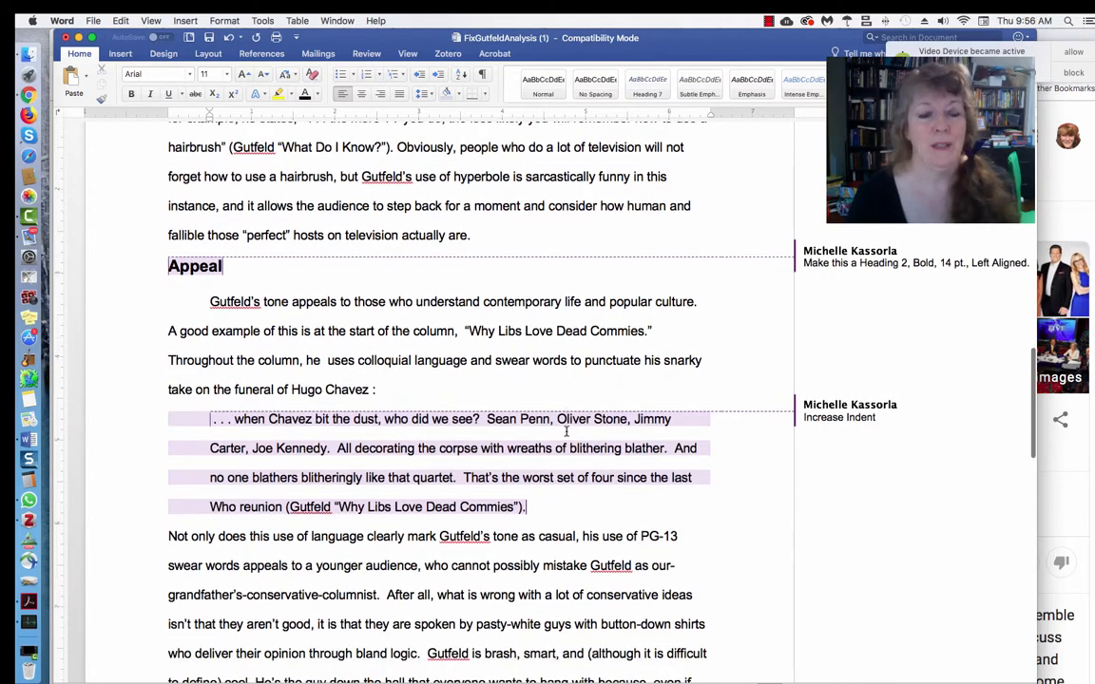
scroll(567, 437, down, 6)
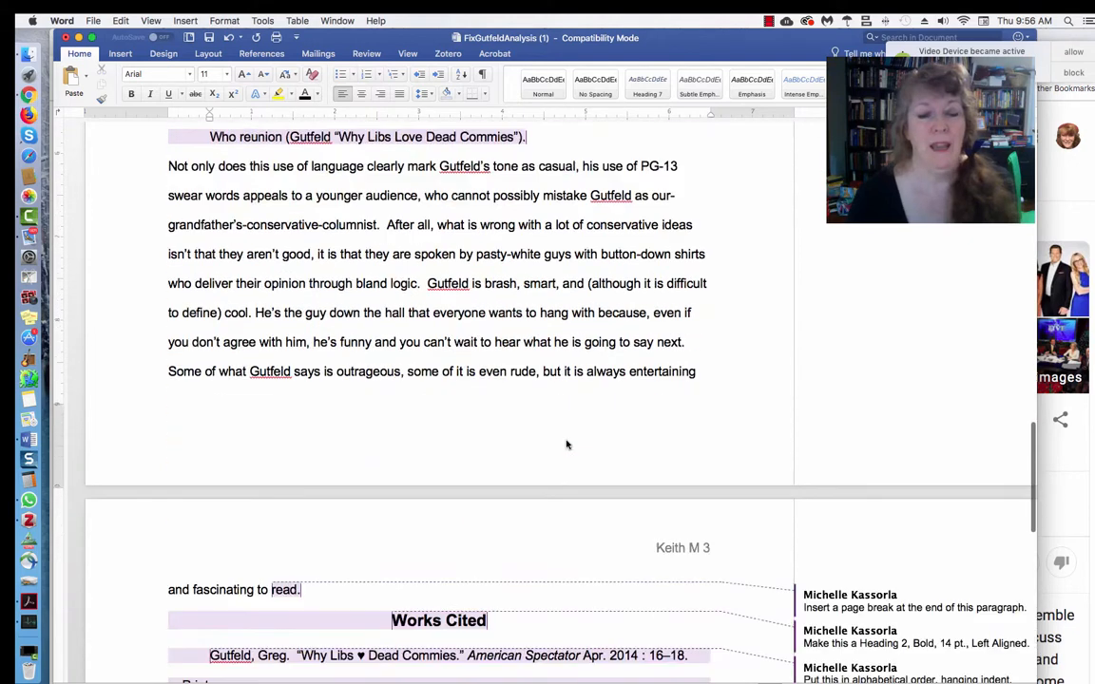
click(308, 571)
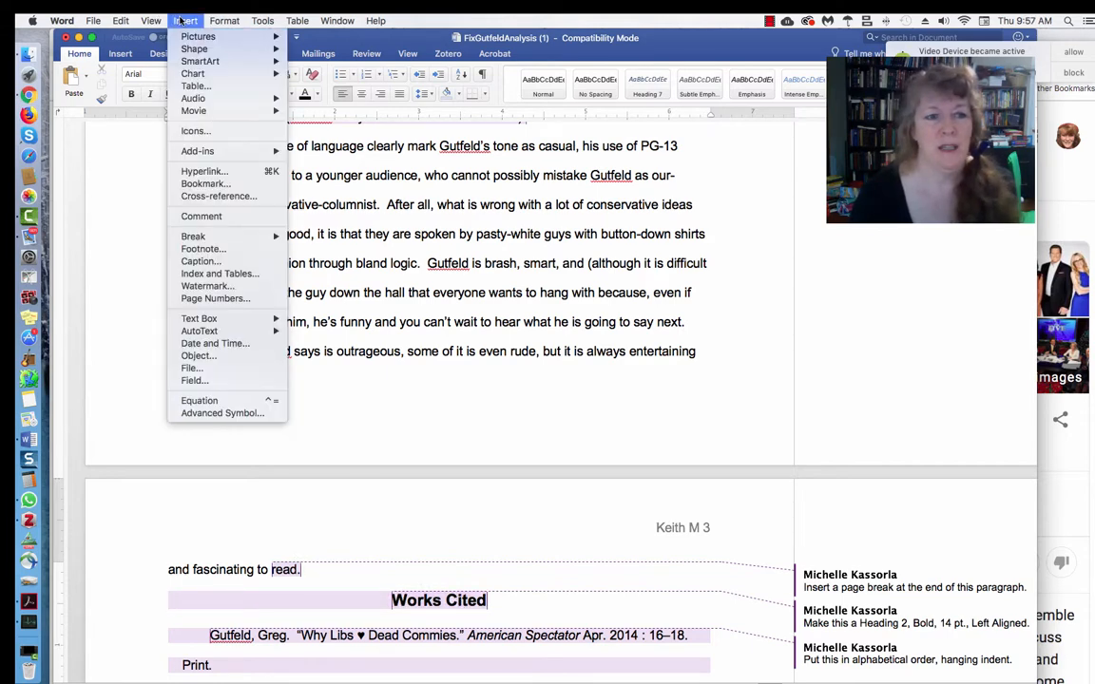
mouse_move(195, 236)
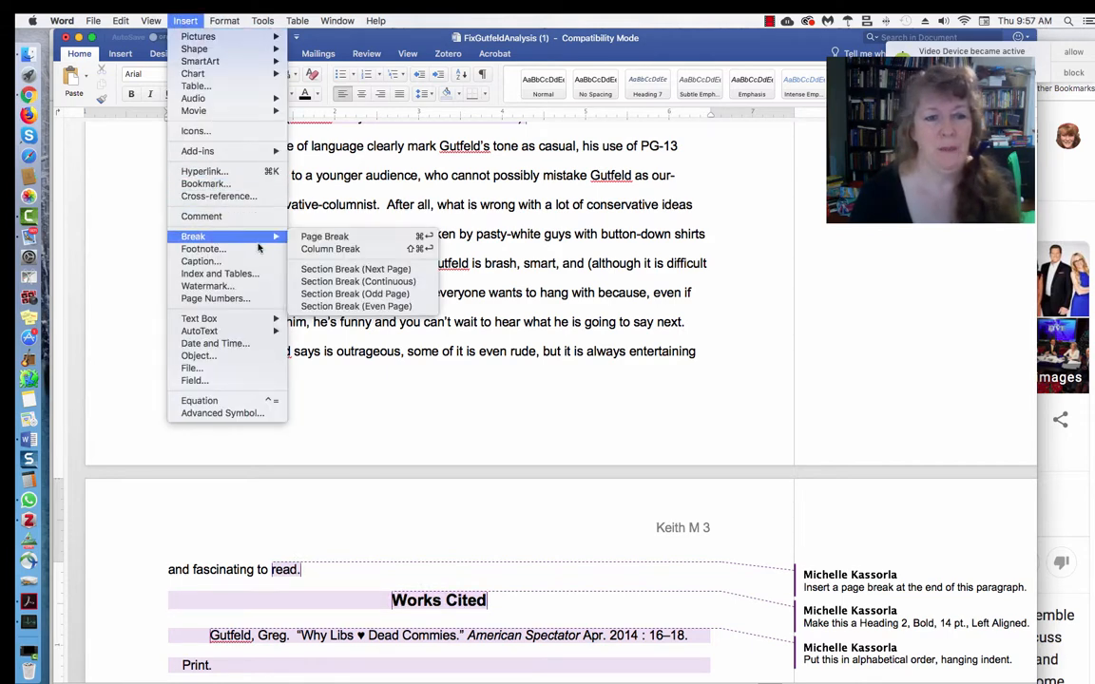
click(309, 238)
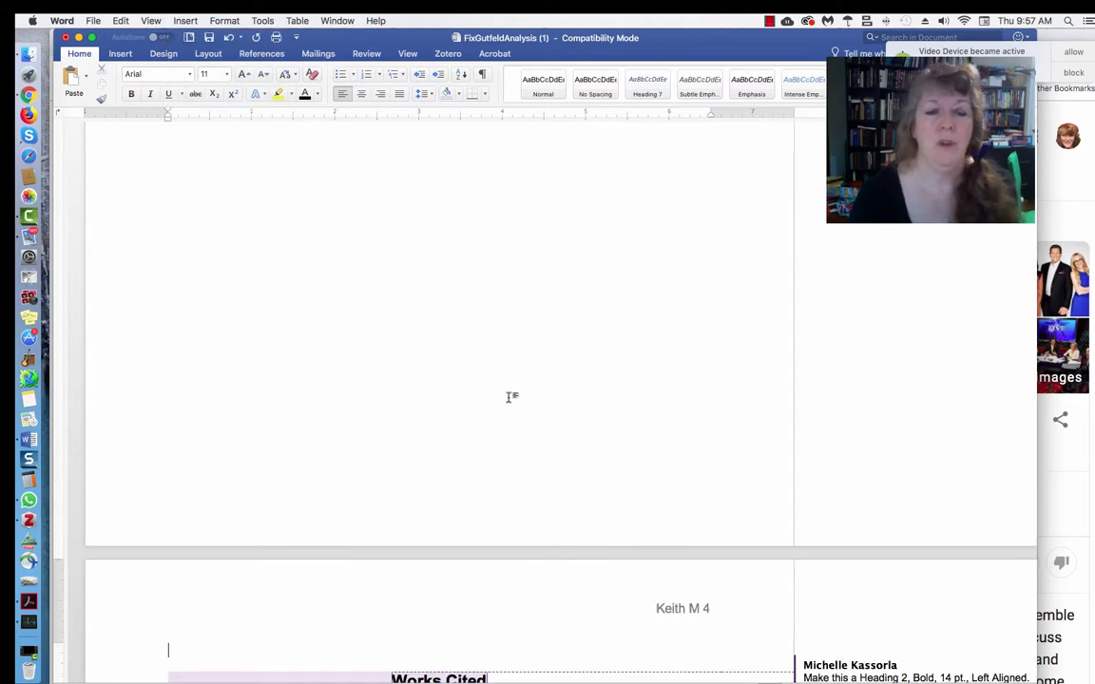
scroll(510, 452, up, 10)
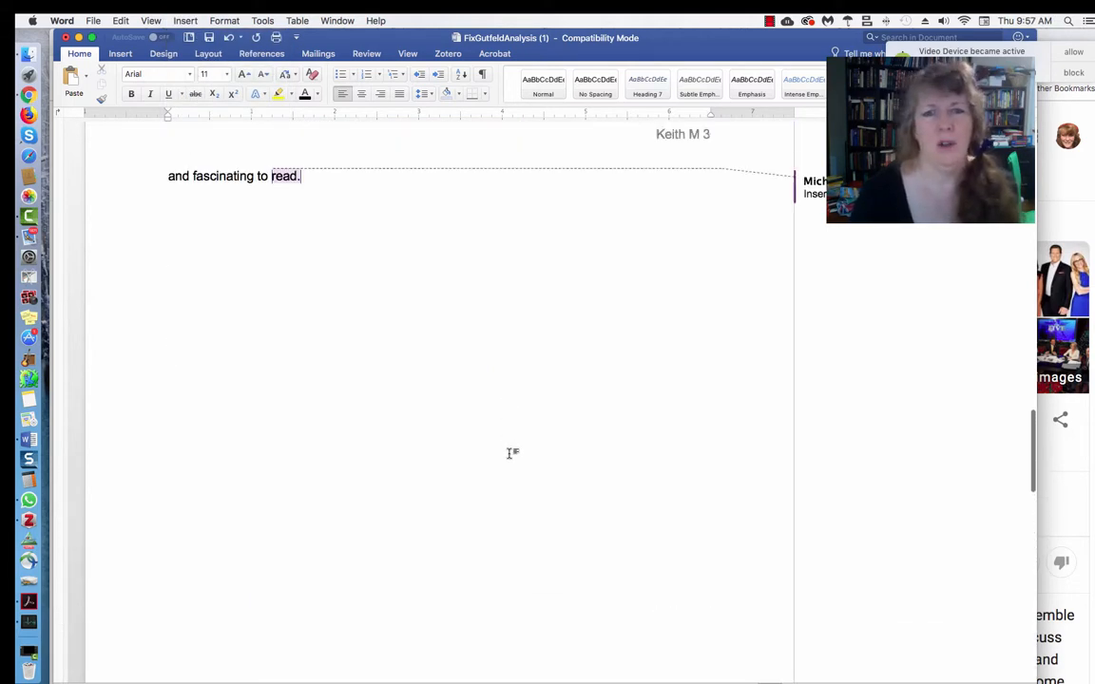
scroll(509, 452, up, 5)
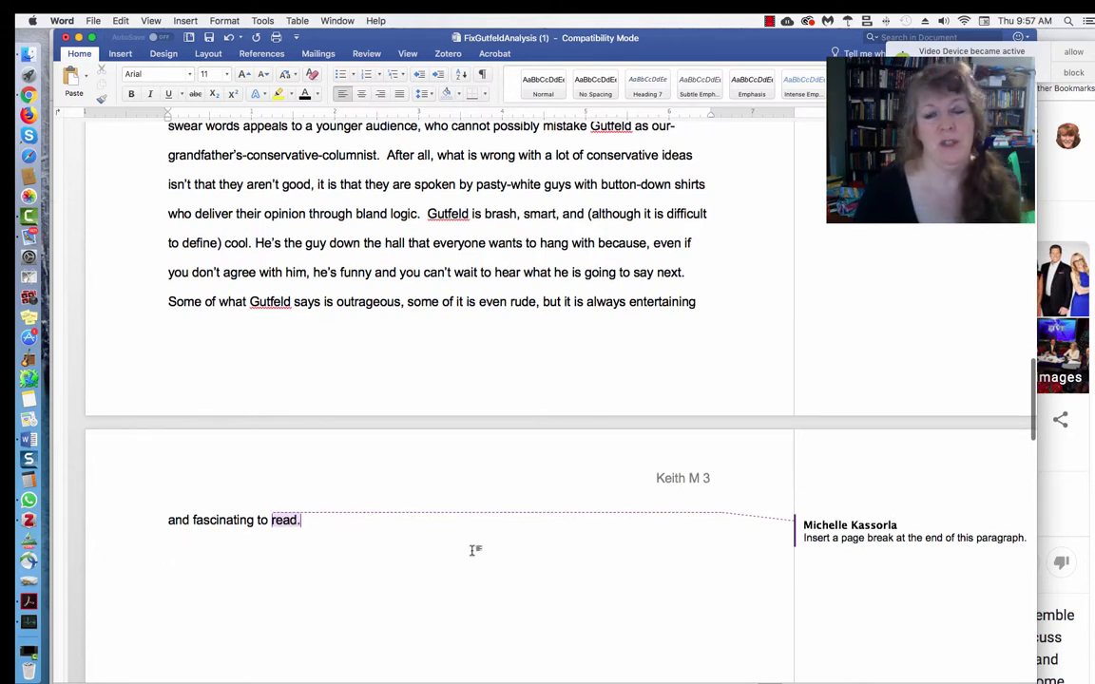
Sort the three Works Cited entries by paragraph as text in ascending order, with no header row
scroll(456, 551, down, 3)
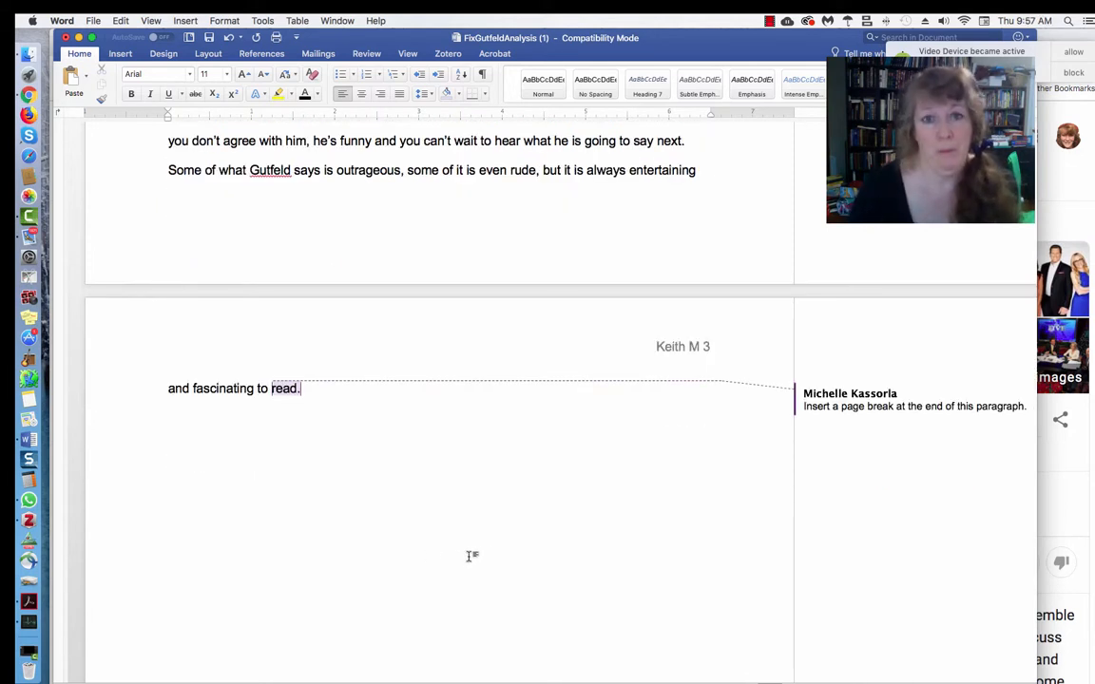
scroll(479, 464, down, 5)
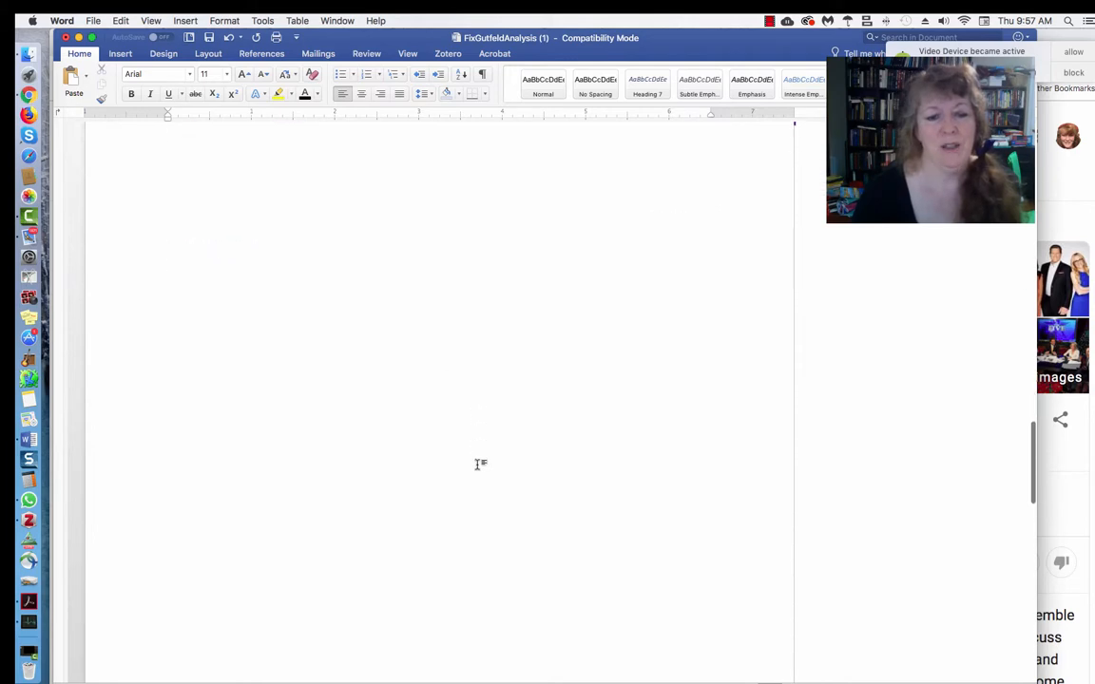
scroll(479, 465, down, 8)
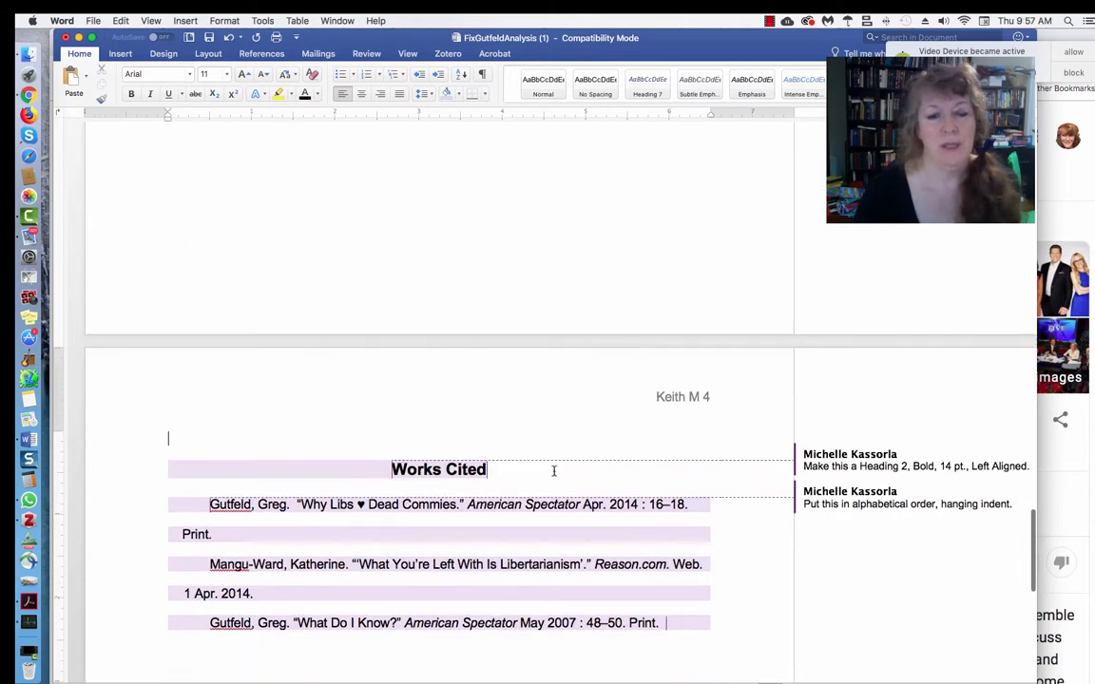
scroll(596, 467, down, 1)
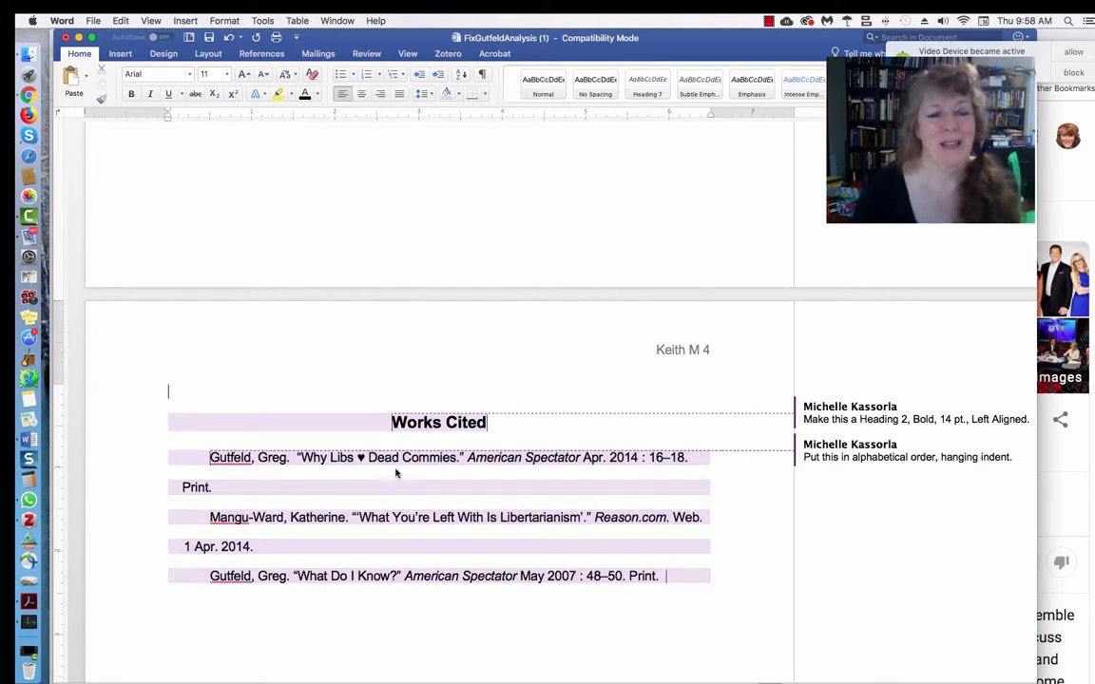
click(262, 457)
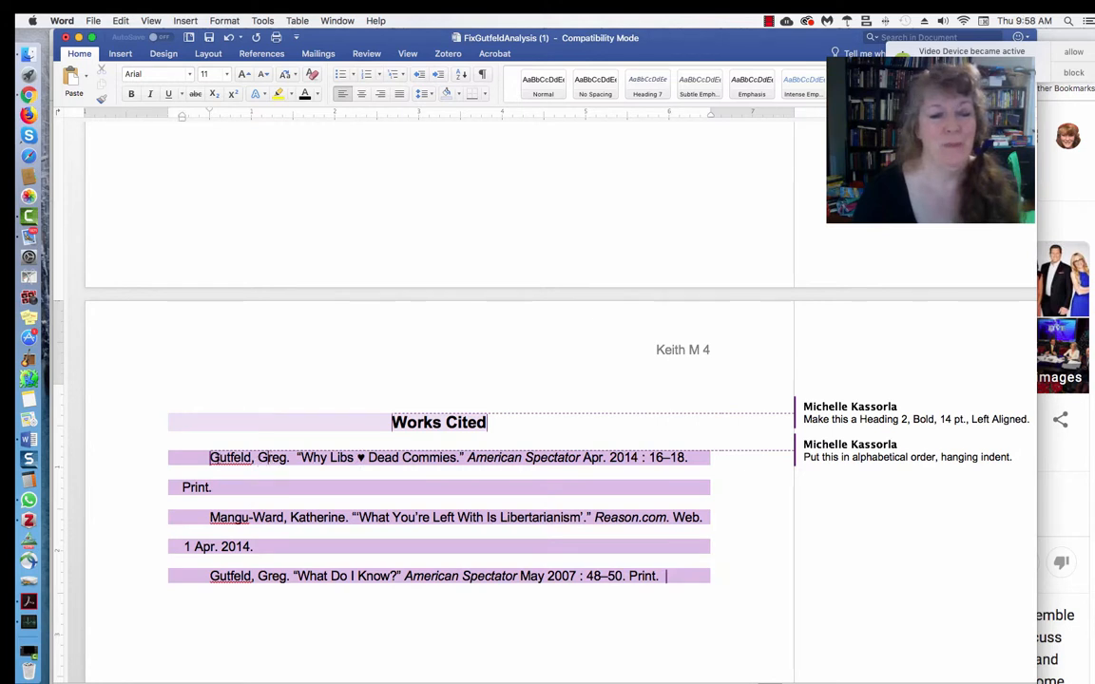
drag(209, 457, 358, 580)
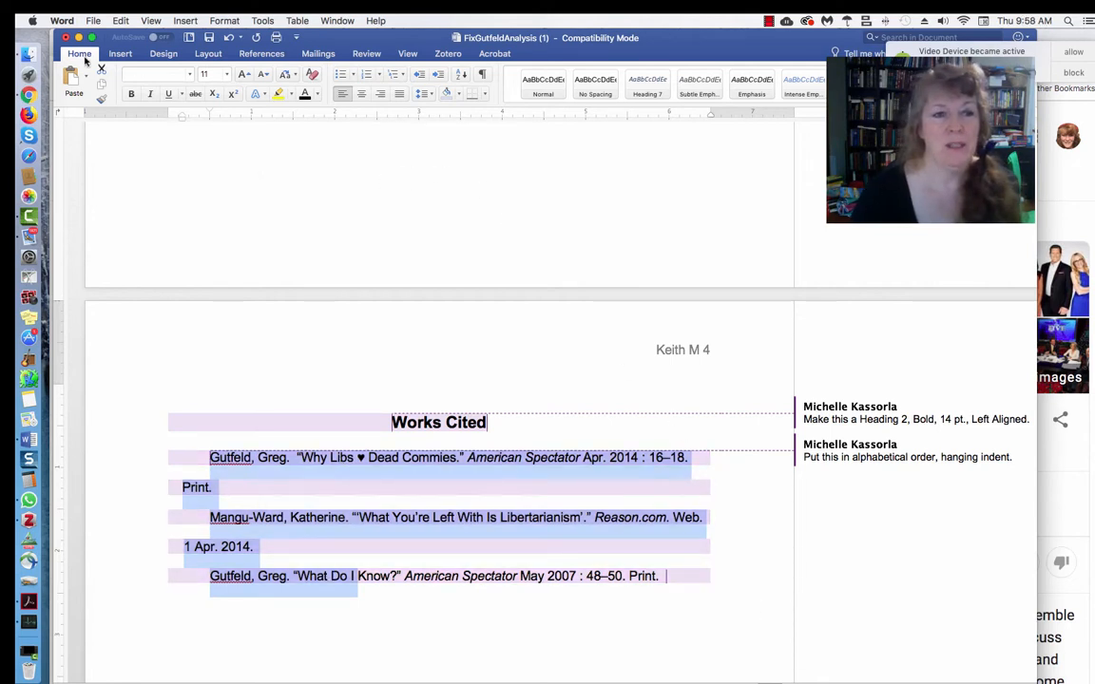
click(463, 76)
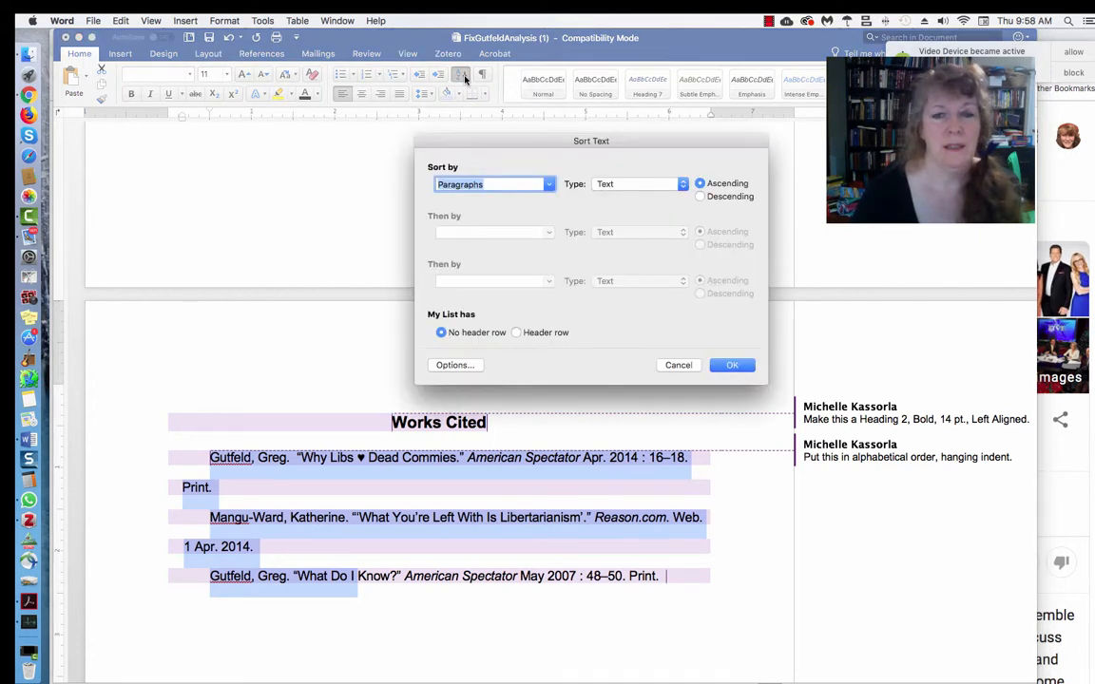
click(737, 372)
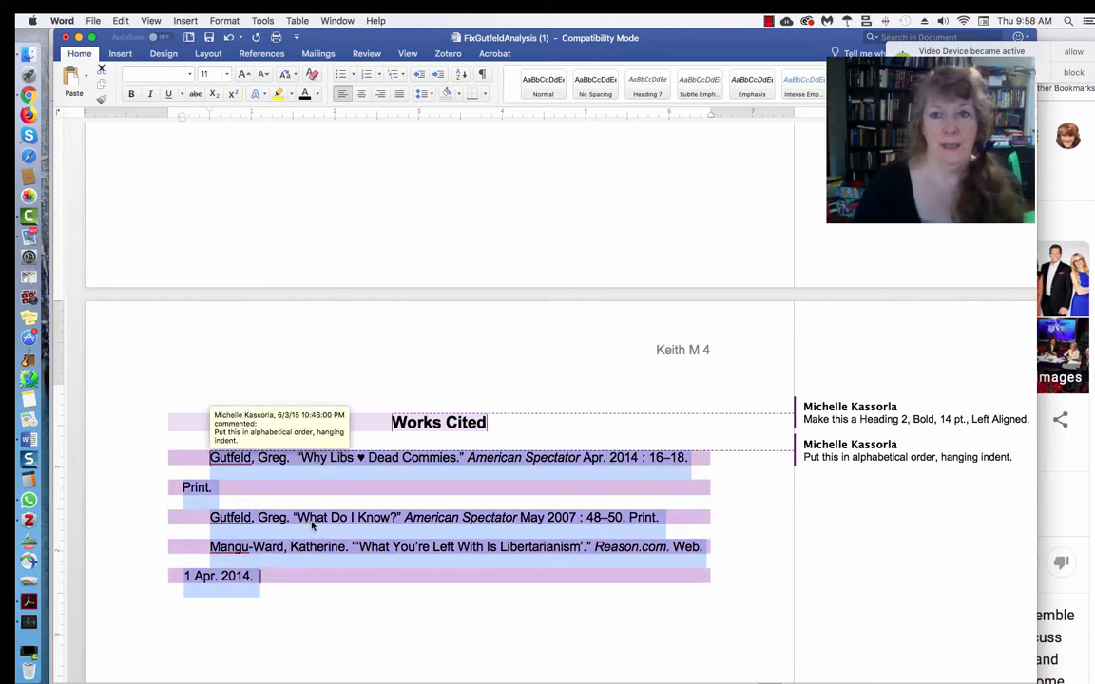
Sort the three Works Cited entries by paragraph as dates in ascending order, with no header row
click(295, 460)
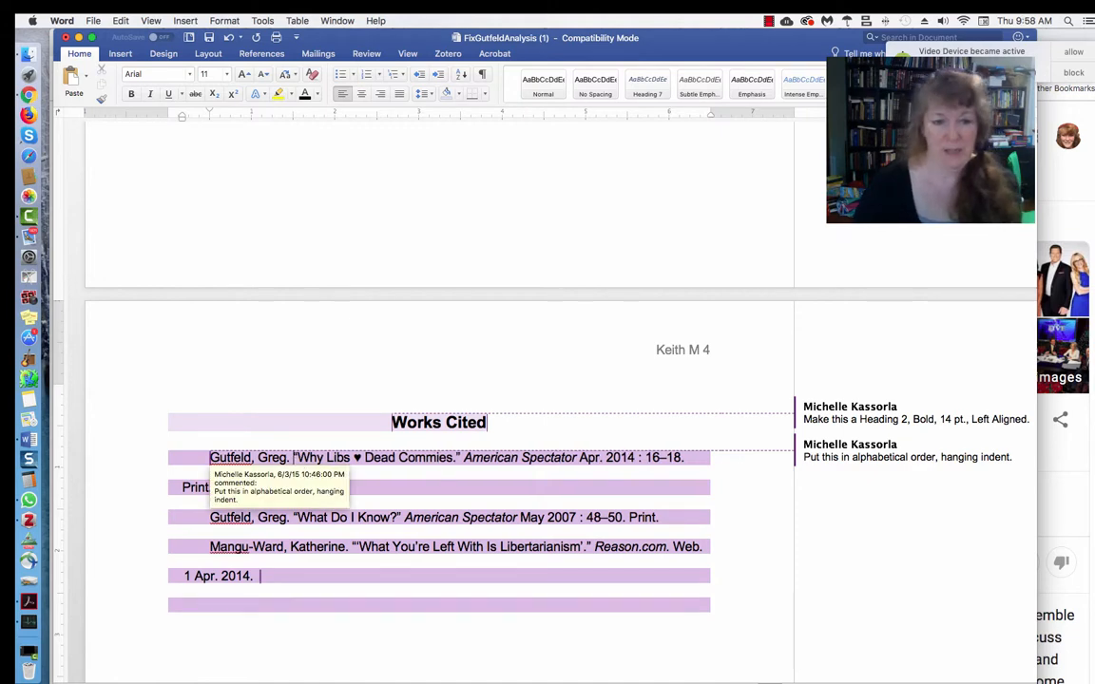
drag(211, 458, 308, 582)
click(461, 76)
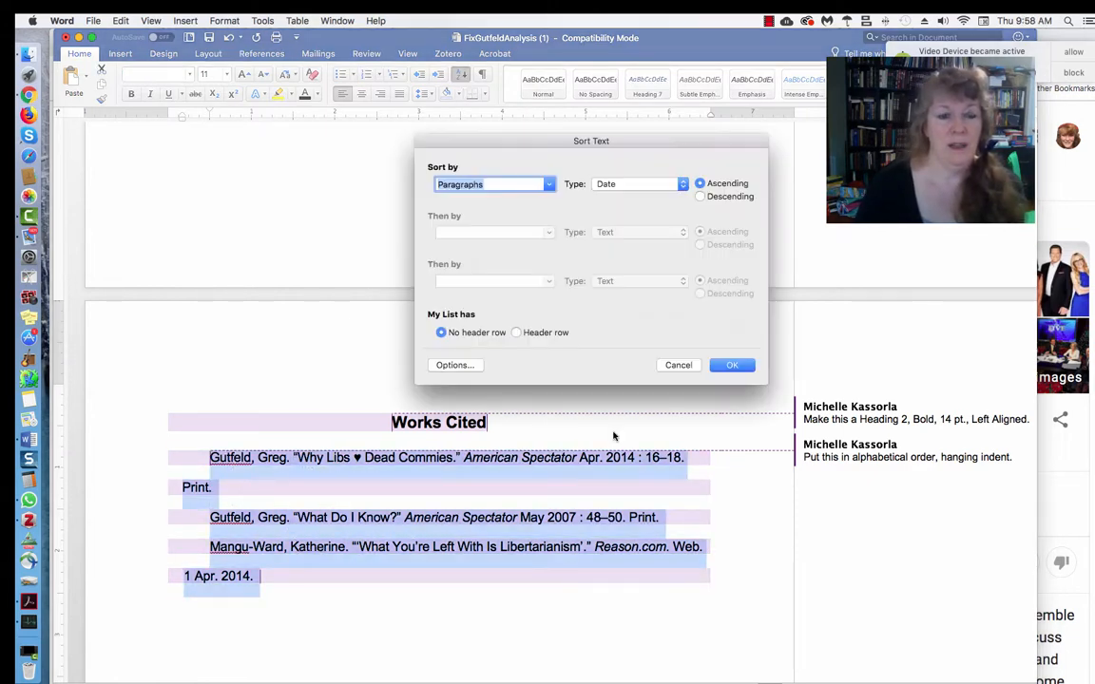
click(731, 367)
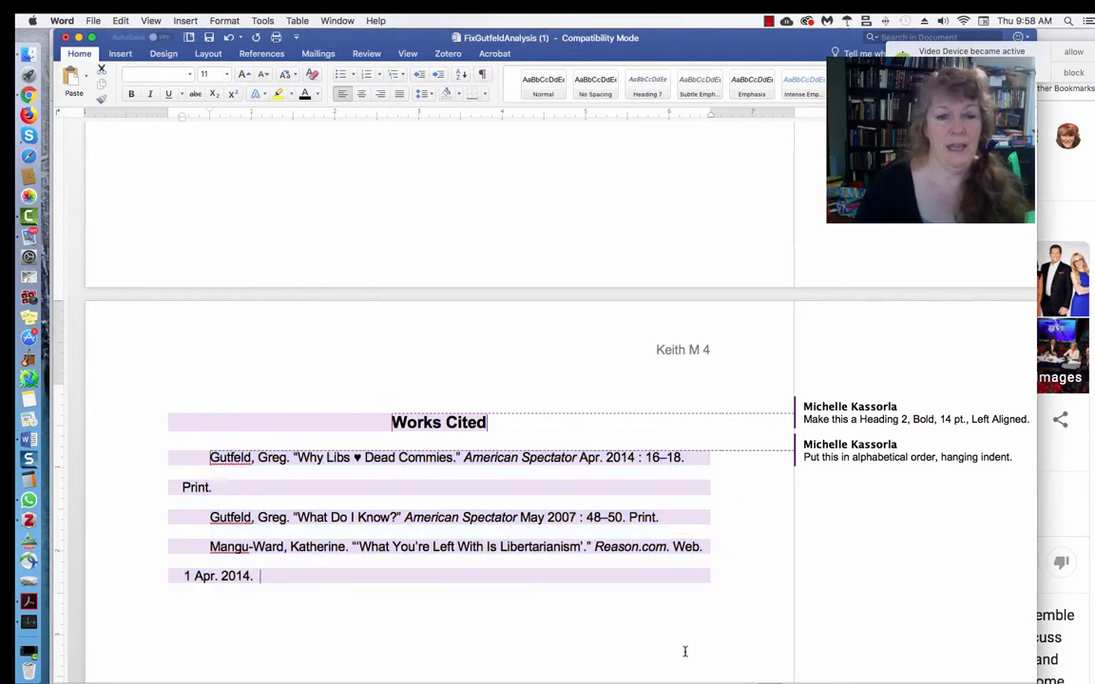
Sort the Works Cited entries again by paragraph, using the Text type in ascending order with no header row
click(296, 465)
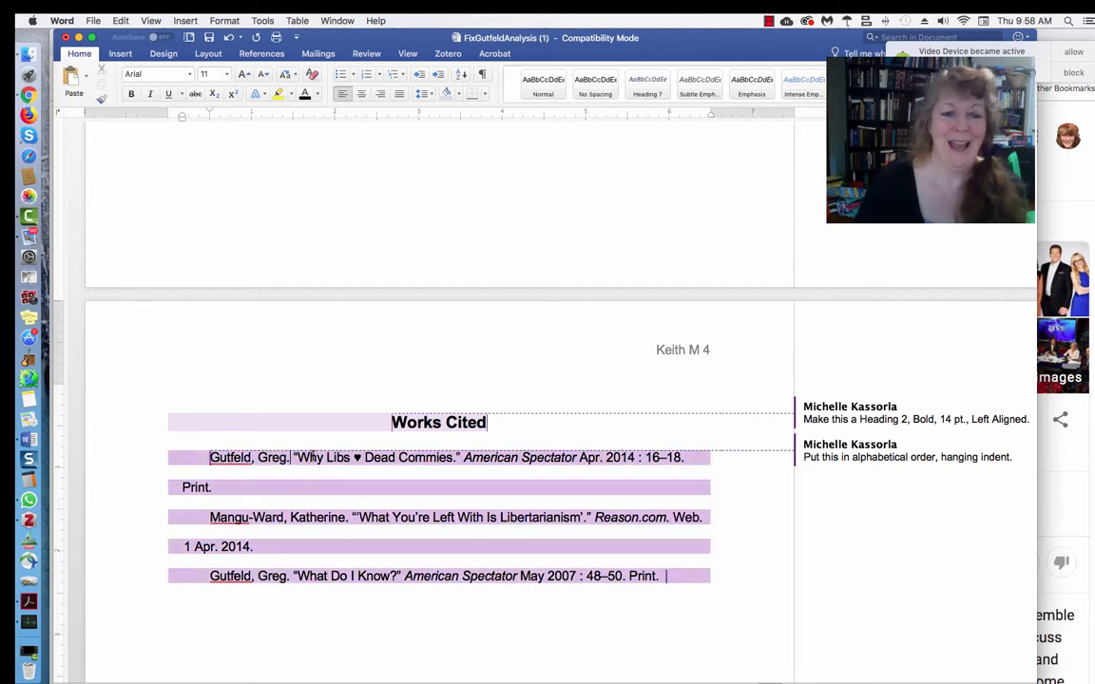
drag(292, 457, 391, 580)
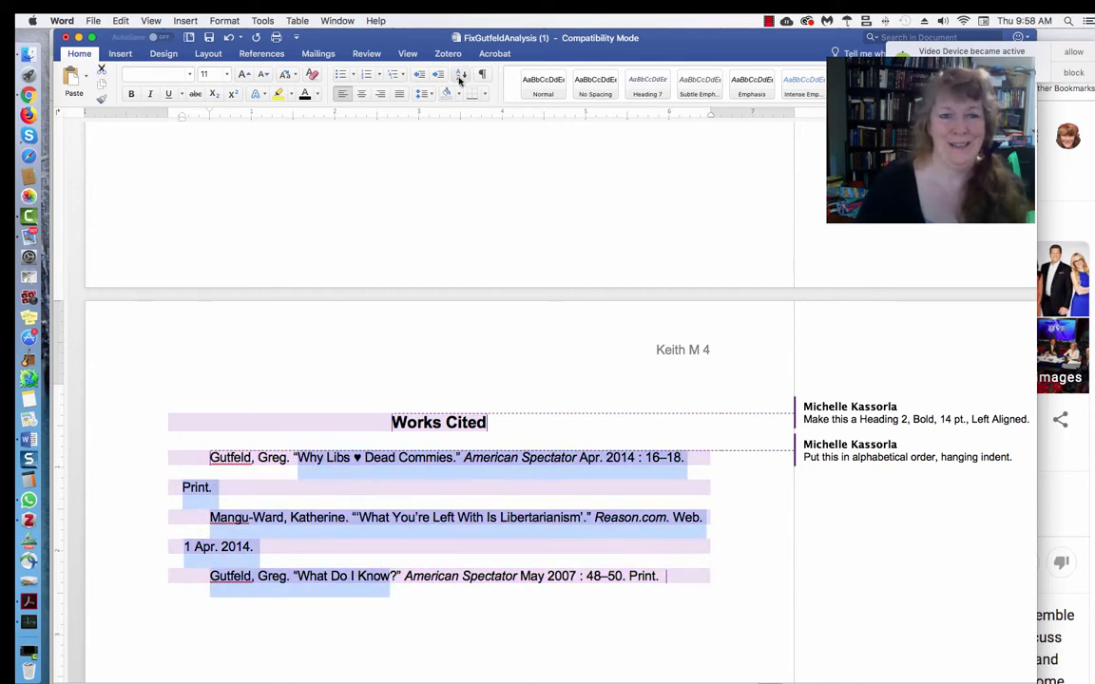
click(460, 74)
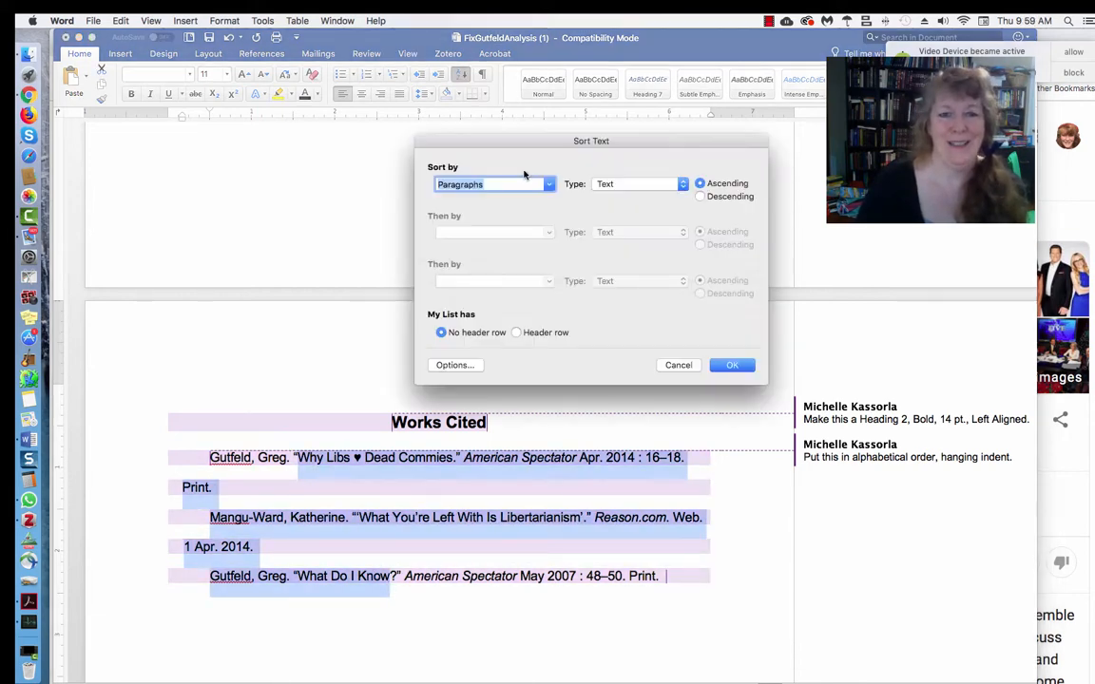
click(737, 366)
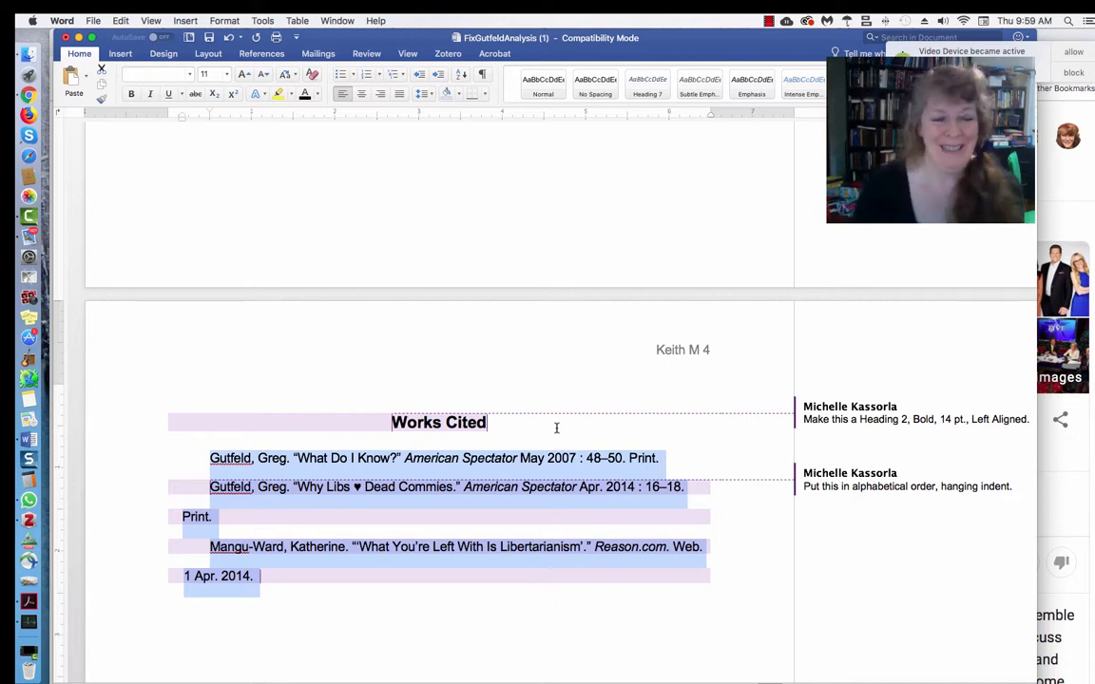
Apply a special Hanging indentation to the three Works Cited entries in their paragraph settings
click(278, 454)
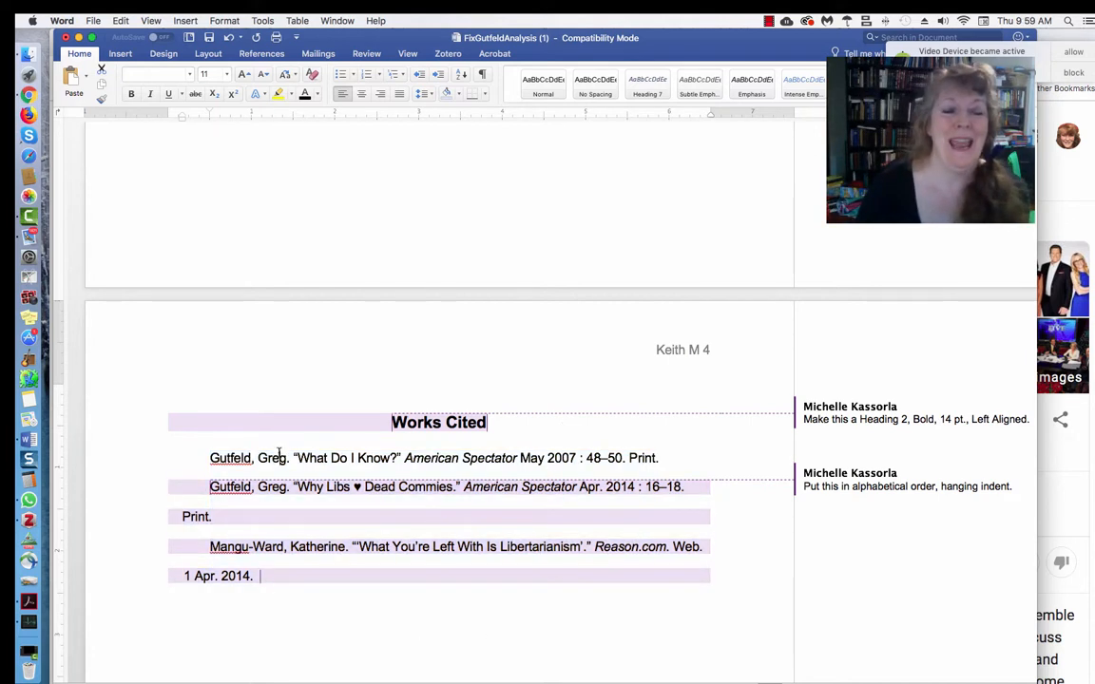
drag(278, 454, 324, 564)
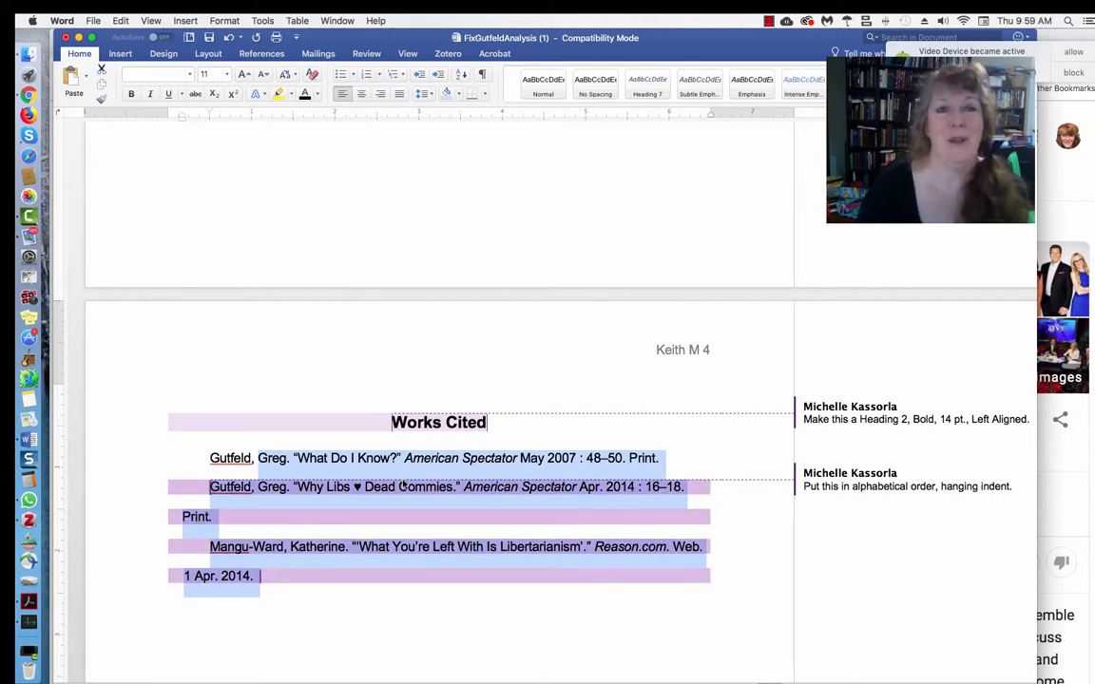
click(294, 458)
drag(293, 458, 350, 531)
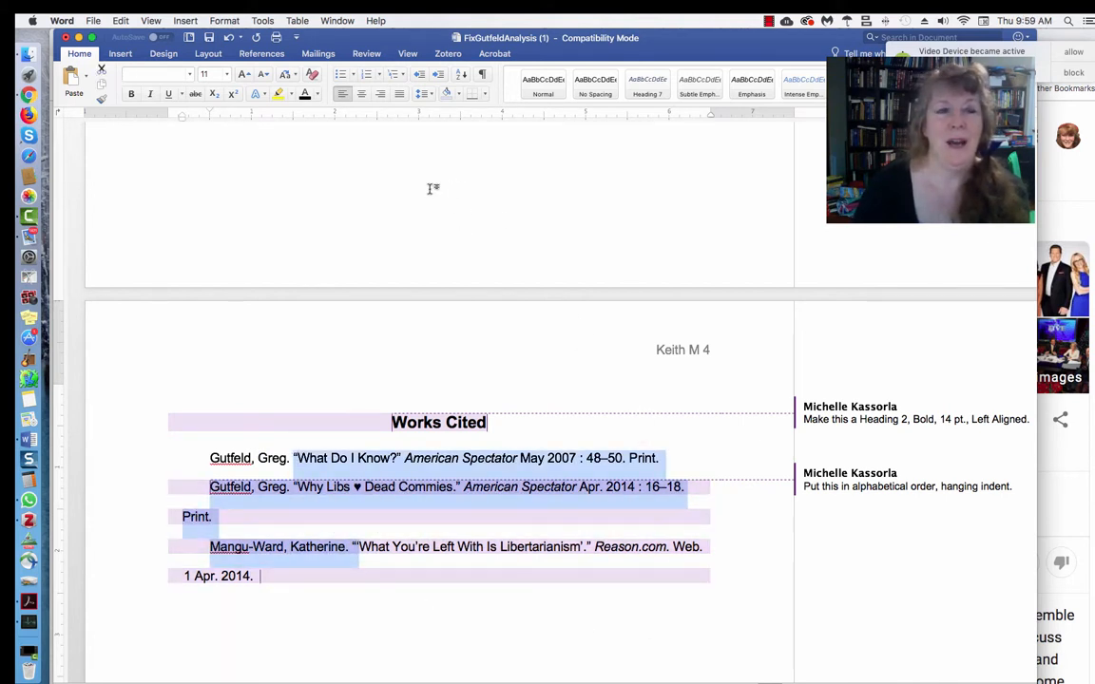
click(229, 21)
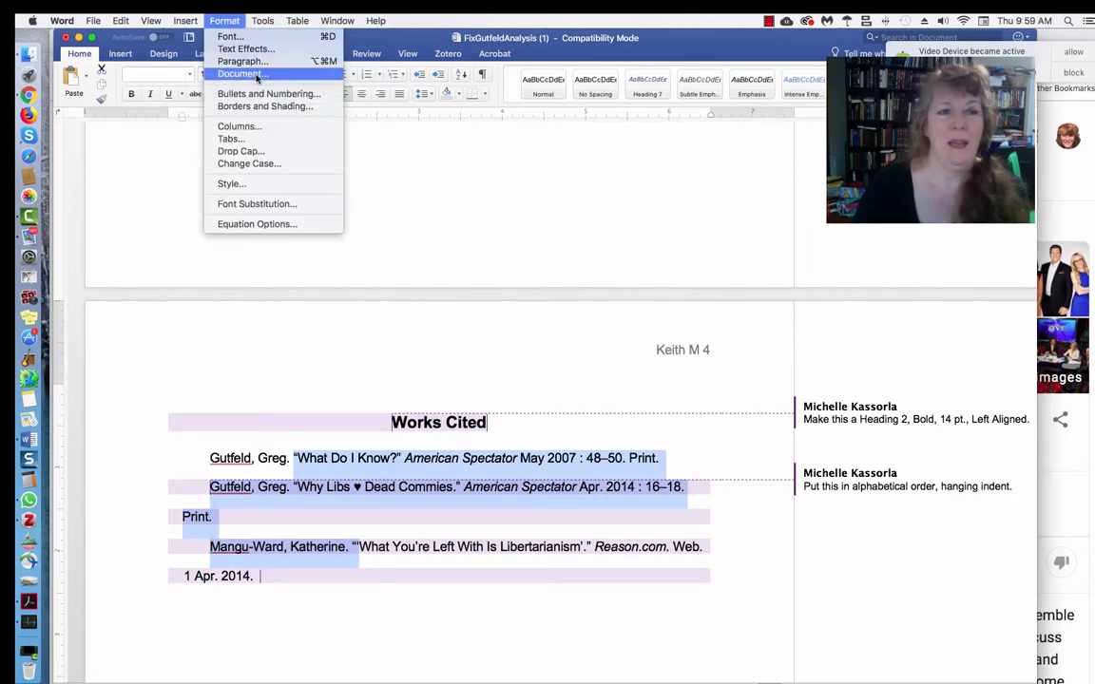
click(229, 61)
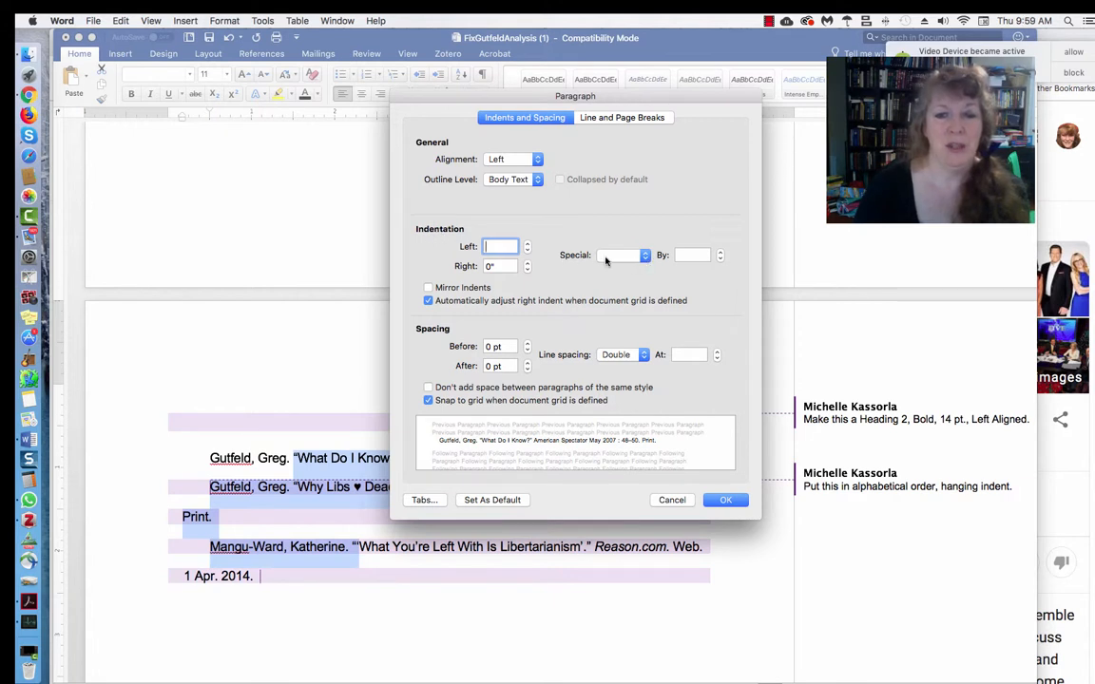
click(645, 255)
click(619, 278)
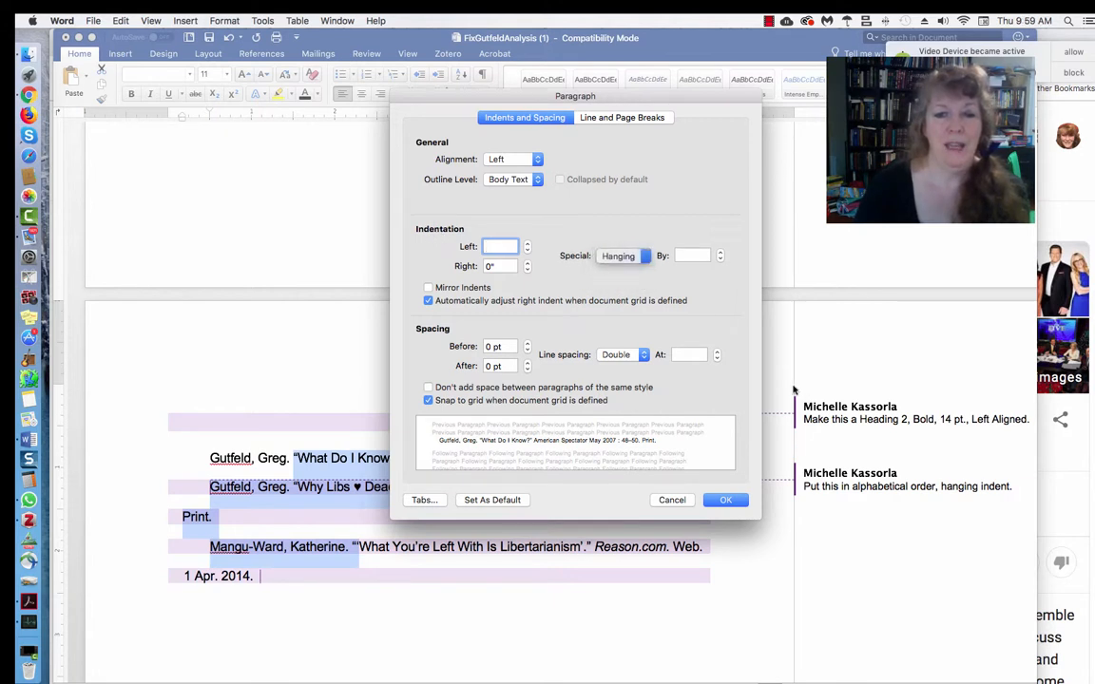
click(726, 501)
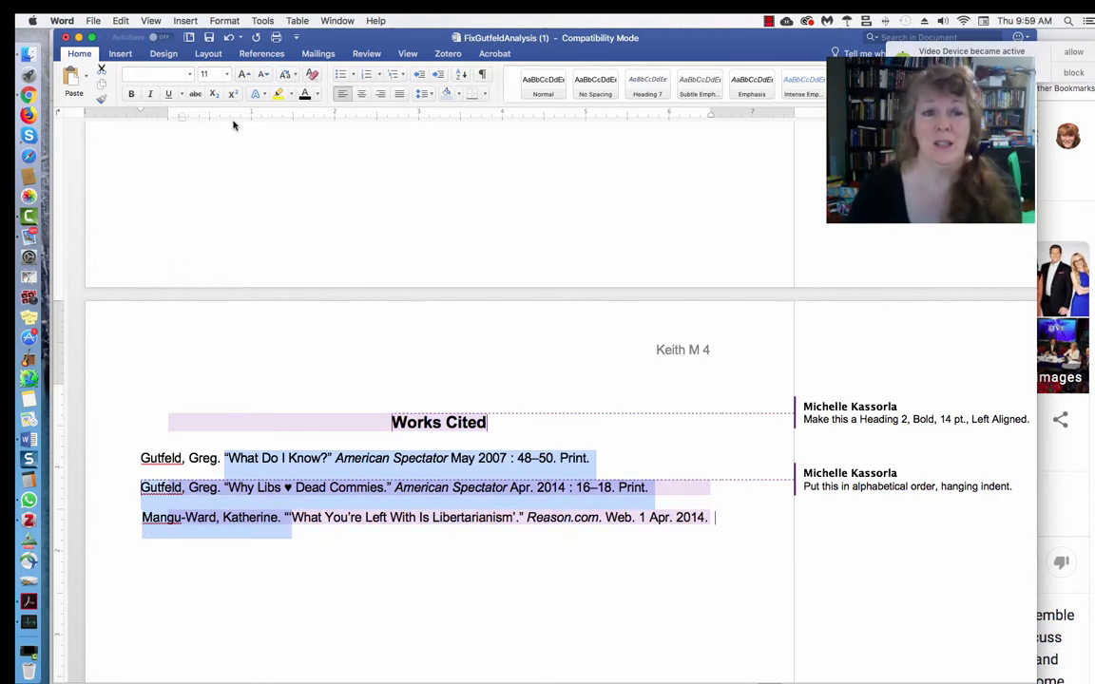
Move the left indent of the first Works Cited entry, "What Do I Know?", to 0.5 inch on the ruler
click(408, 55)
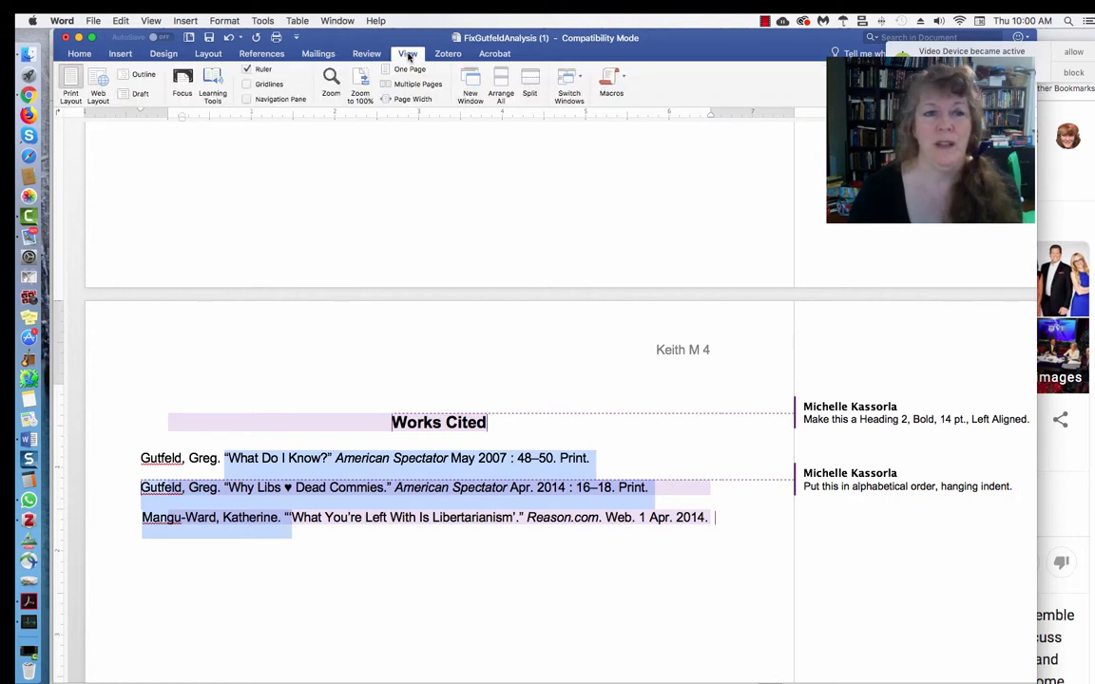
click(269, 148)
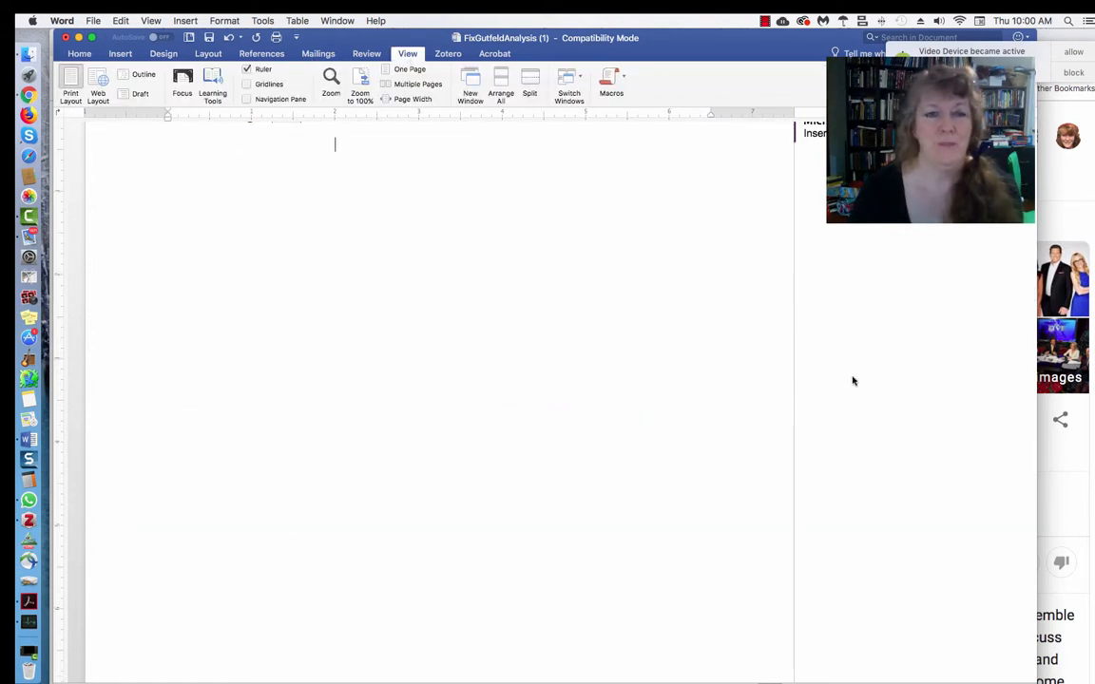
scroll(264, 321, up, 10)
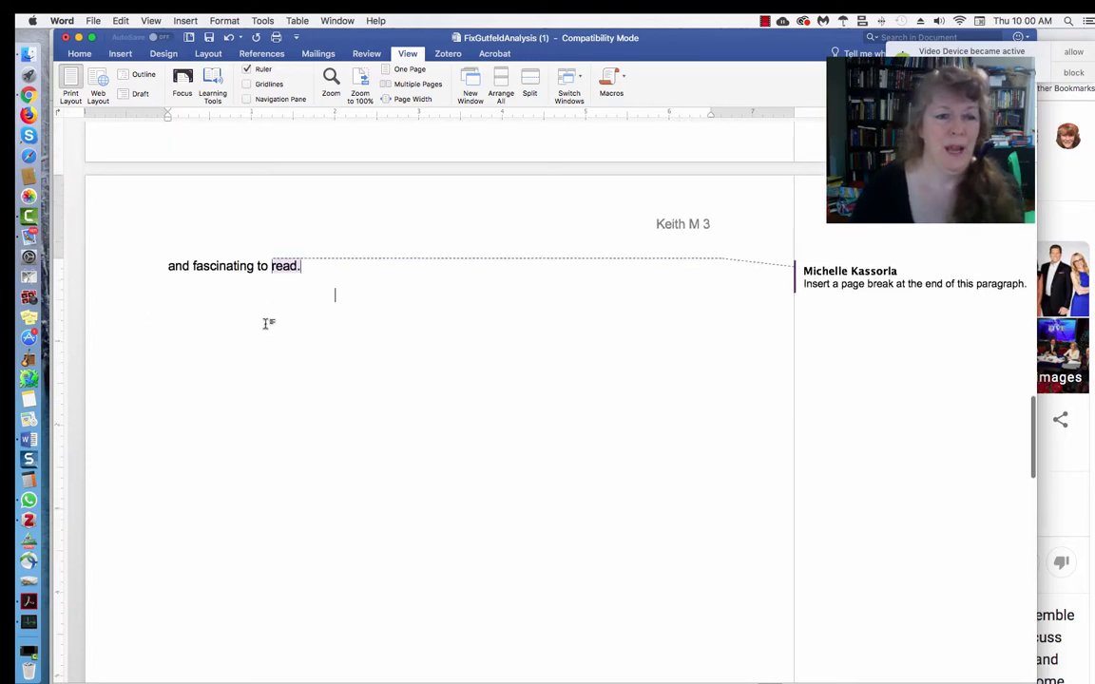
scroll(269, 325, down, 5)
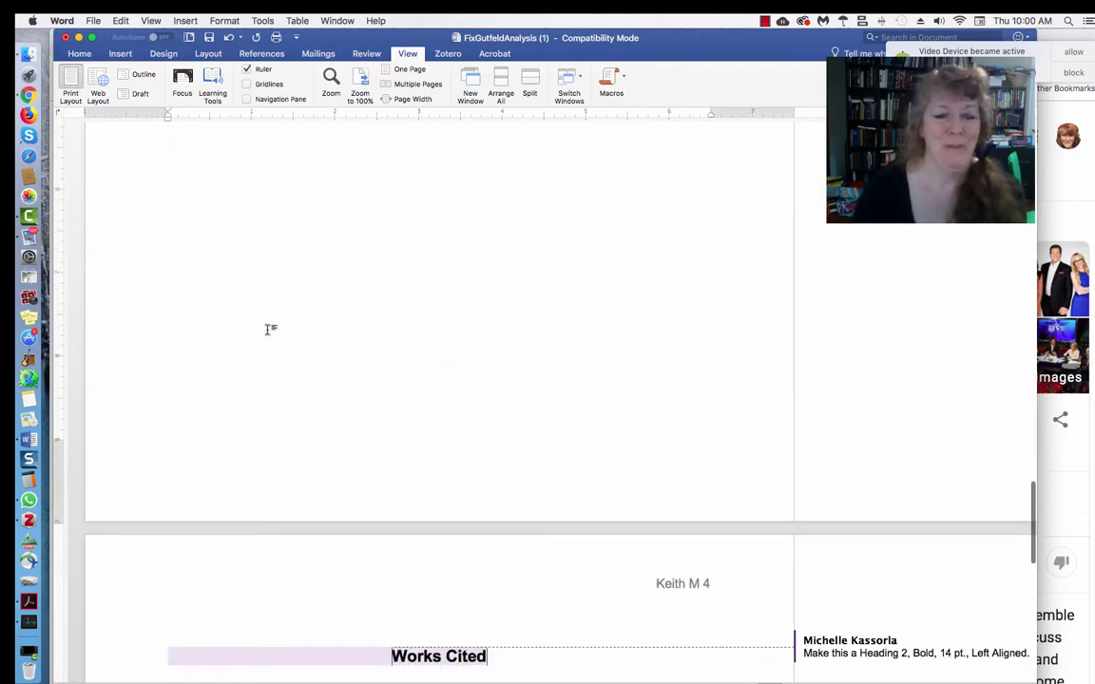
scroll(272, 338, down, 3)
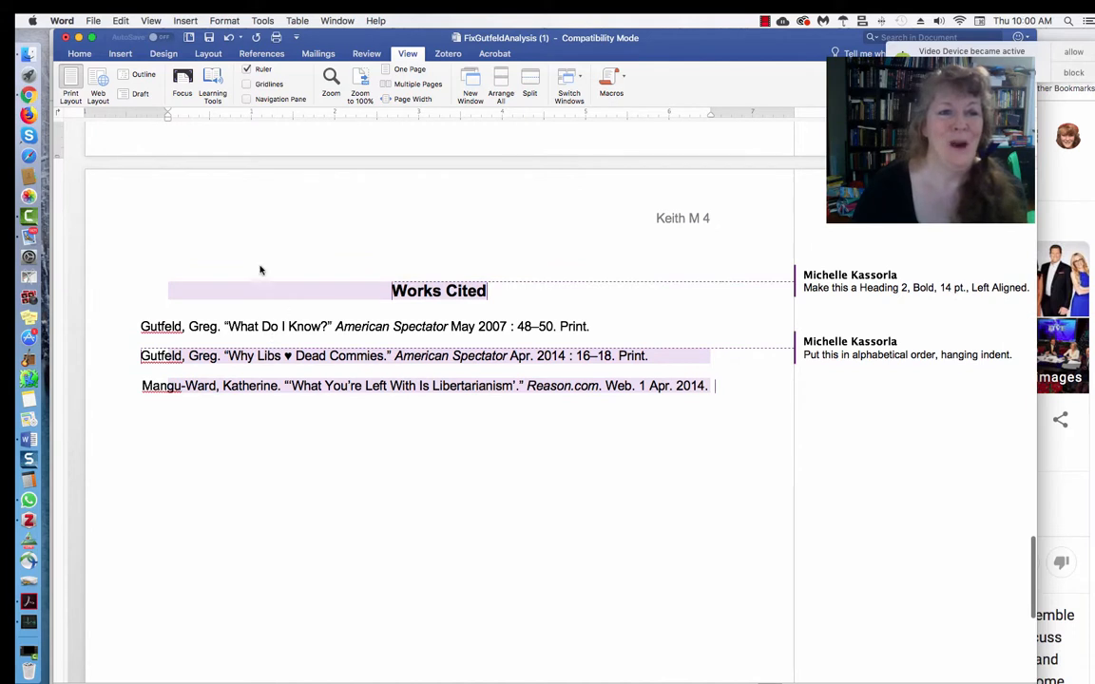
click(150, 326)
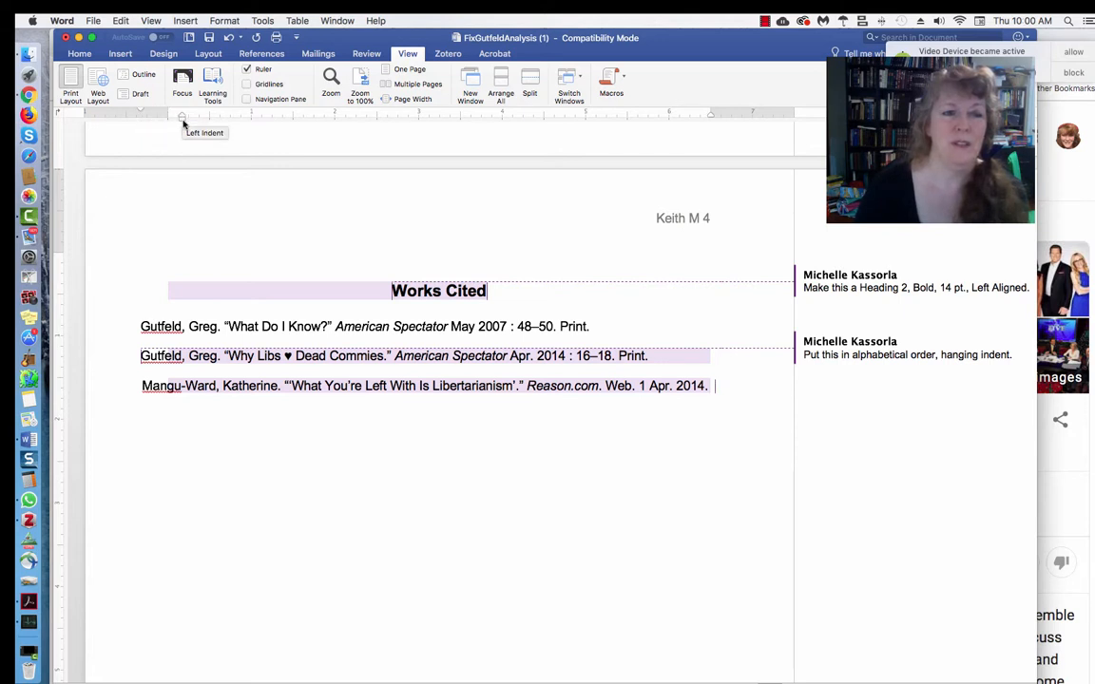
drag(183, 122, 210, 126)
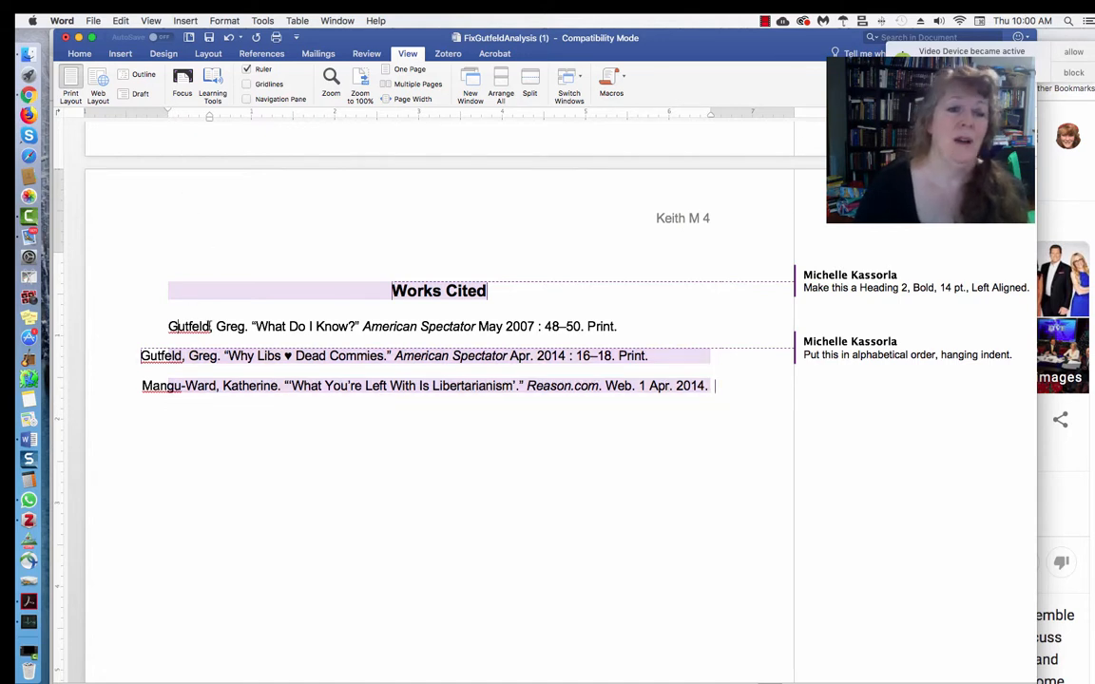
Move the left indent of the remaining two Works Cited entries to 0.5 inch on the ruler
drag(191, 353, 209, 386)
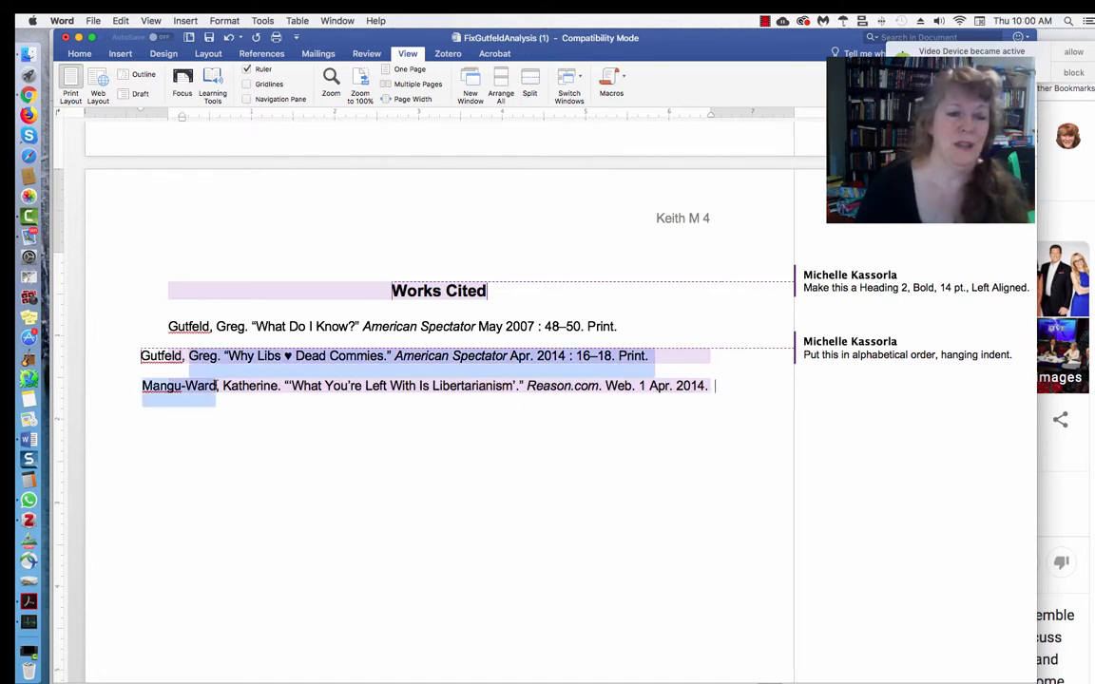
drag(180, 120, 210, 123)
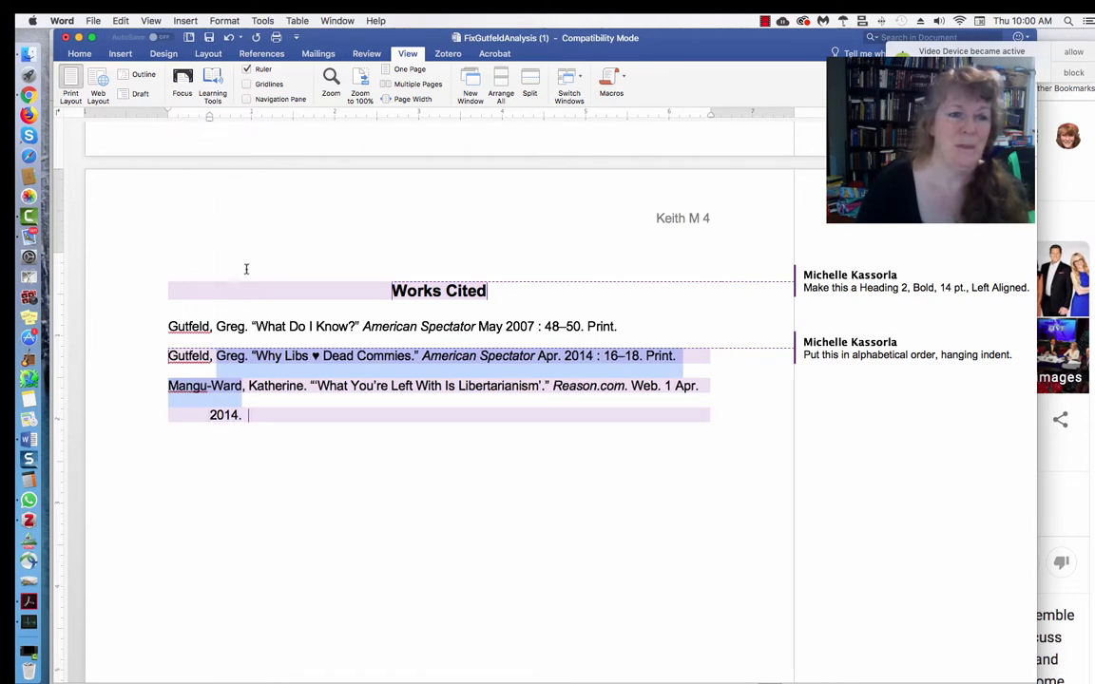
click(331, 479)
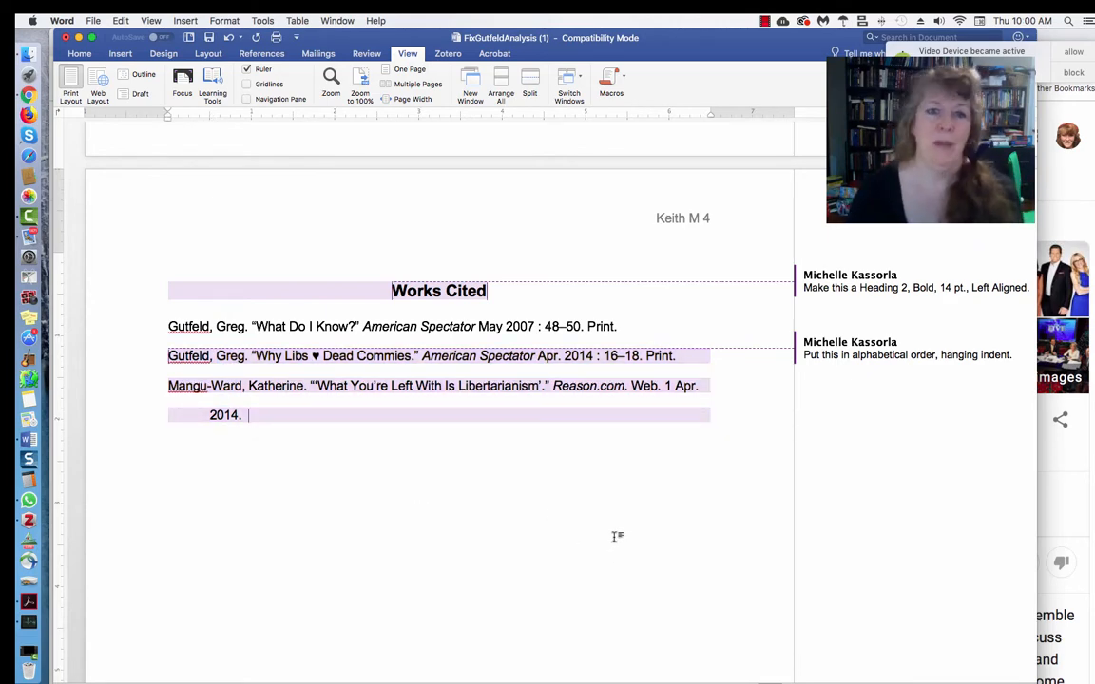
Insert an automatic table of contents on the empty line above the "Gutfeld Analysis" title
scroll(618, 539, up, 20)
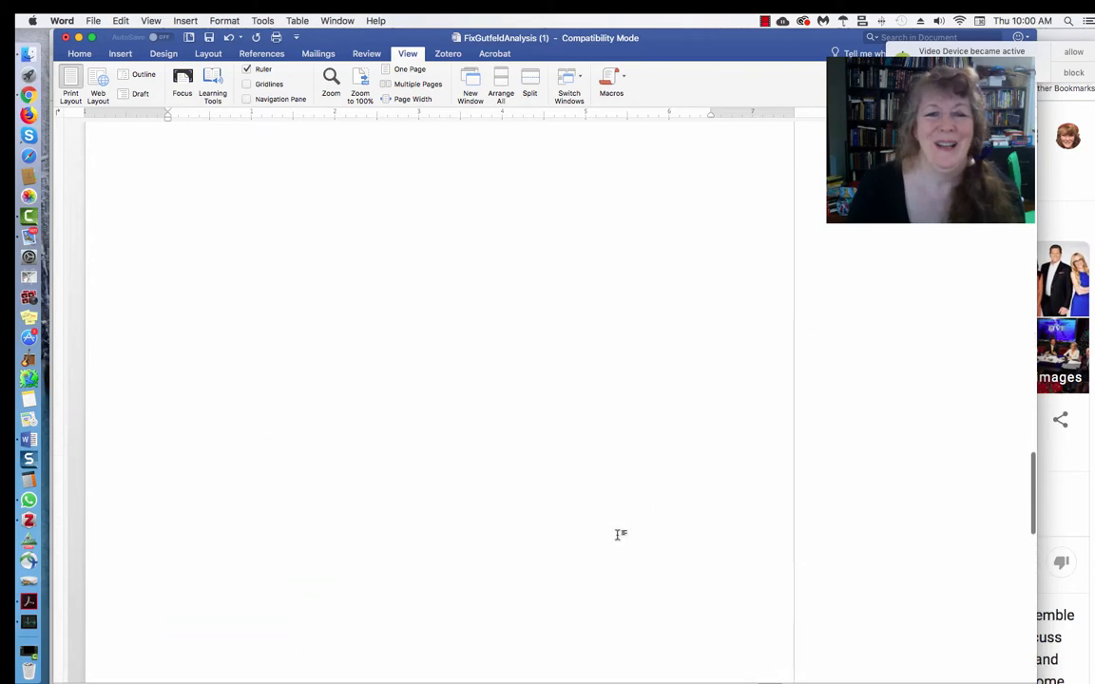
scroll(625, 524, up, 15)
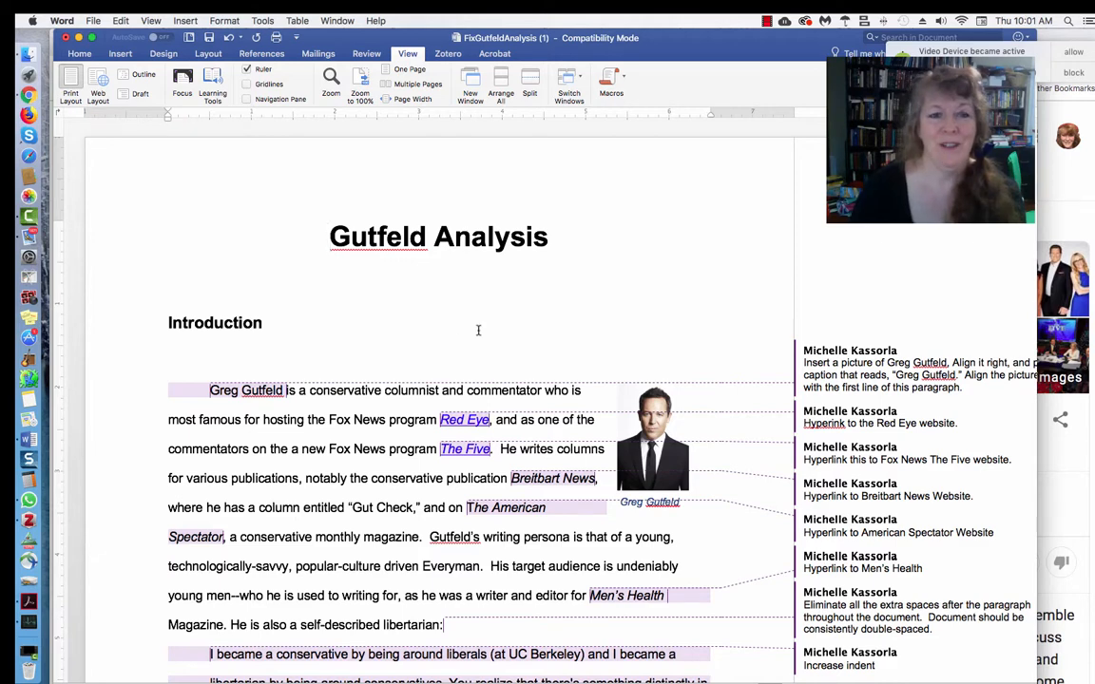
scroll(478, 330, up, 2)
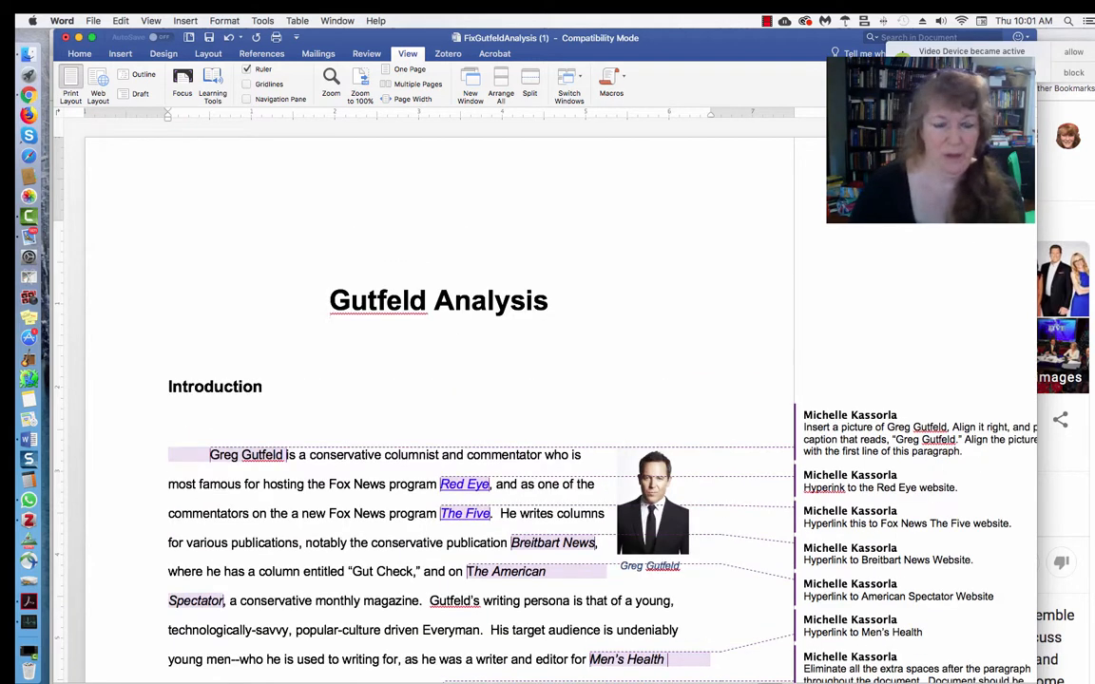
click(453, 222)
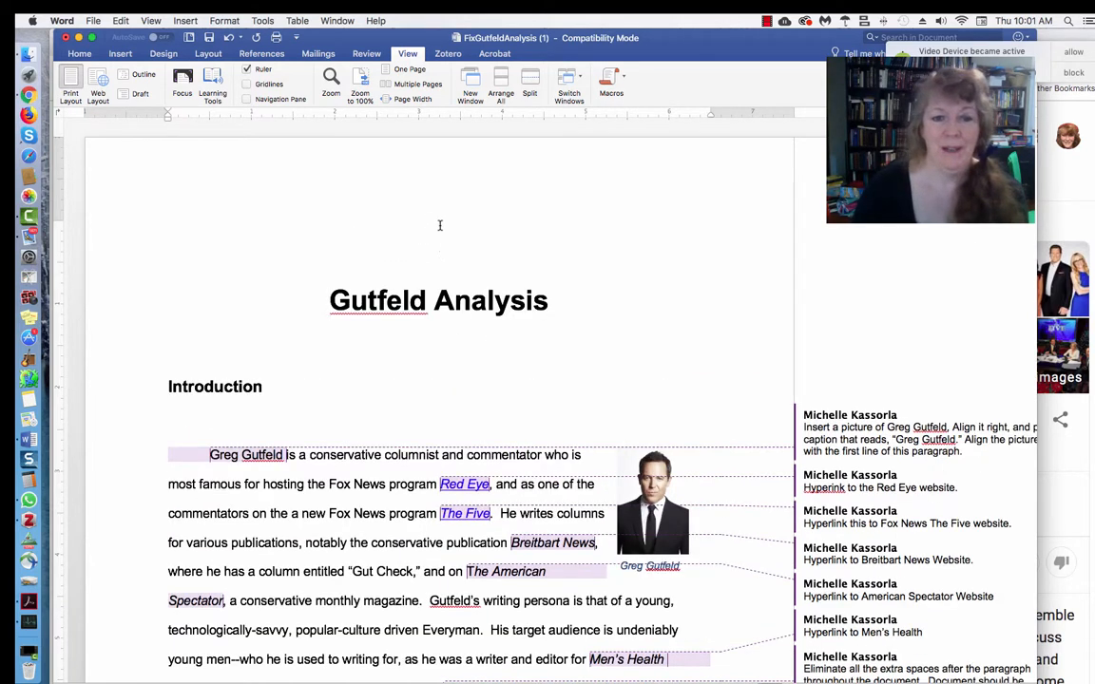
click(367, 55)
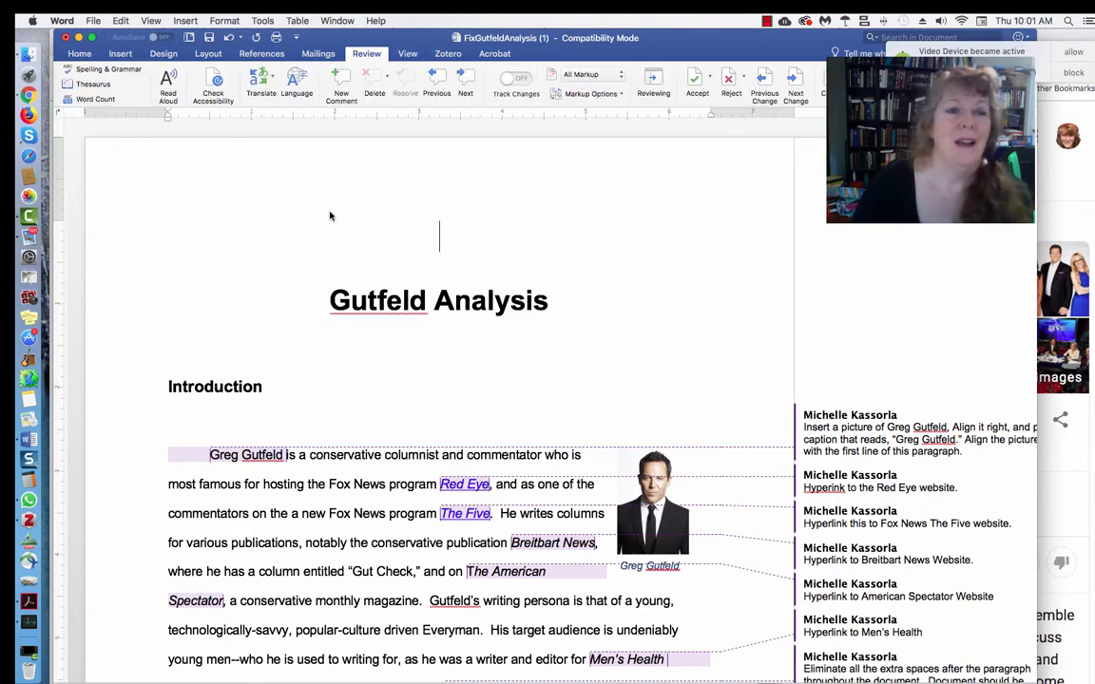
click(258, 54)
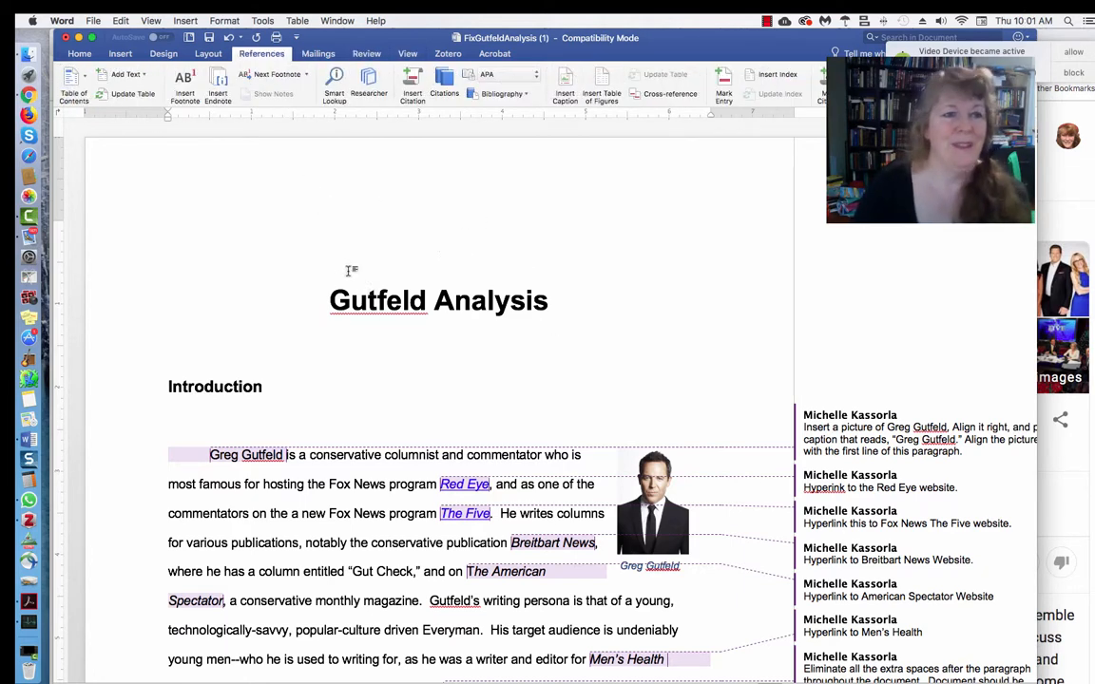
click(73, 81)
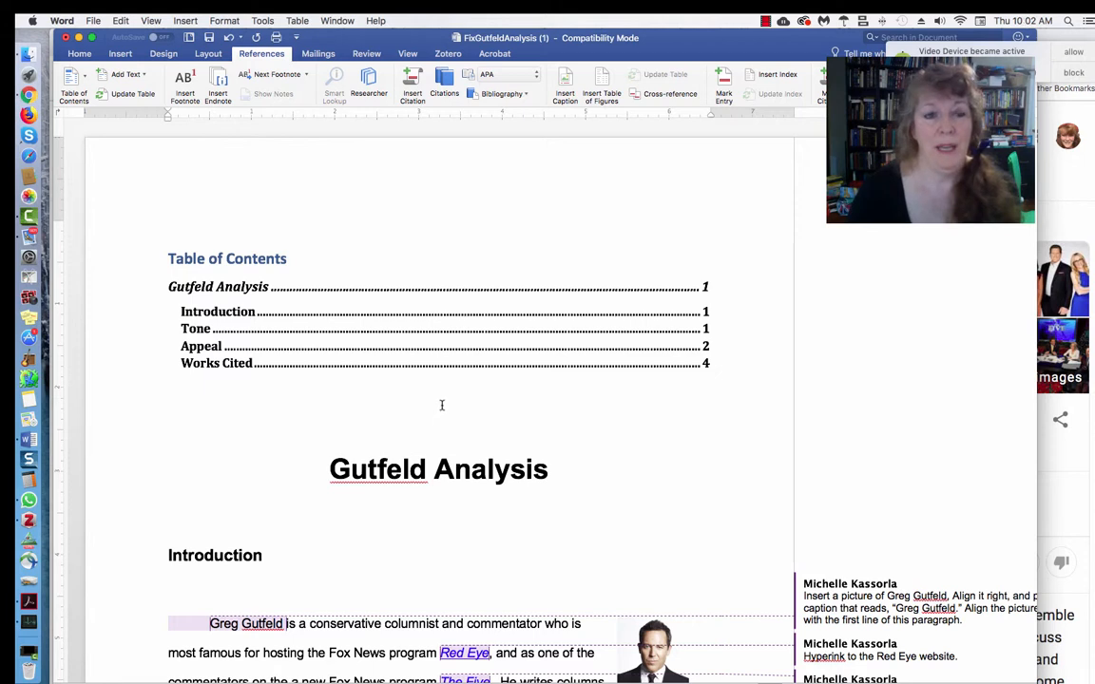
Insert a page break before the "Gutfeld Analysis" title, separating it from the table of contents
click(328, 470)
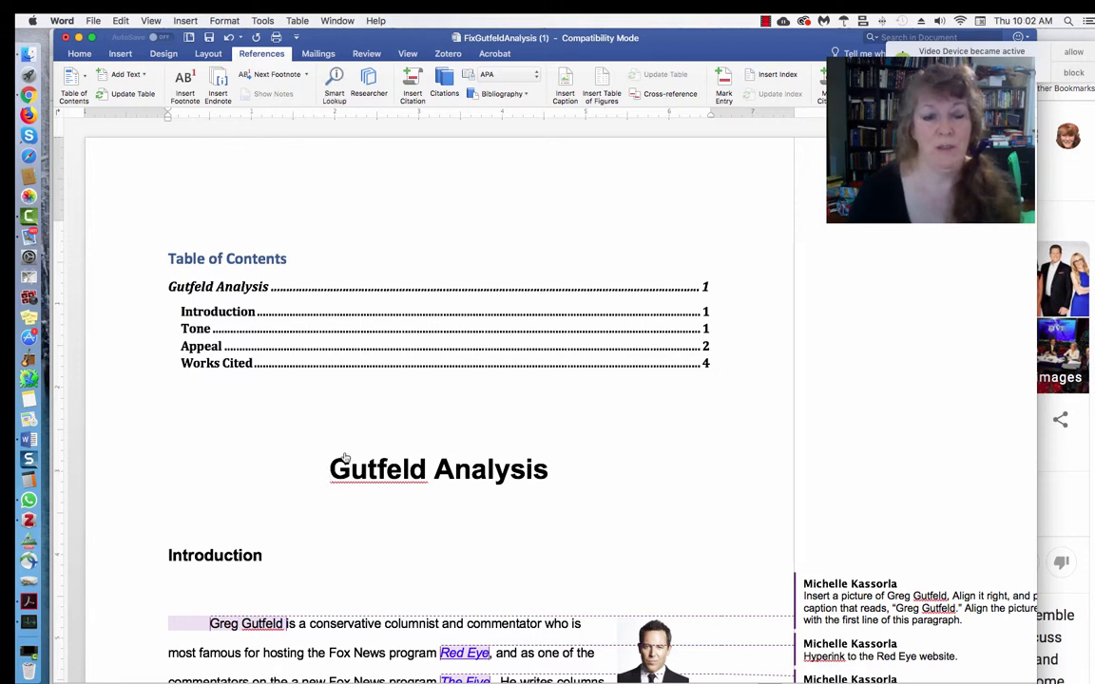
click(114, 54)
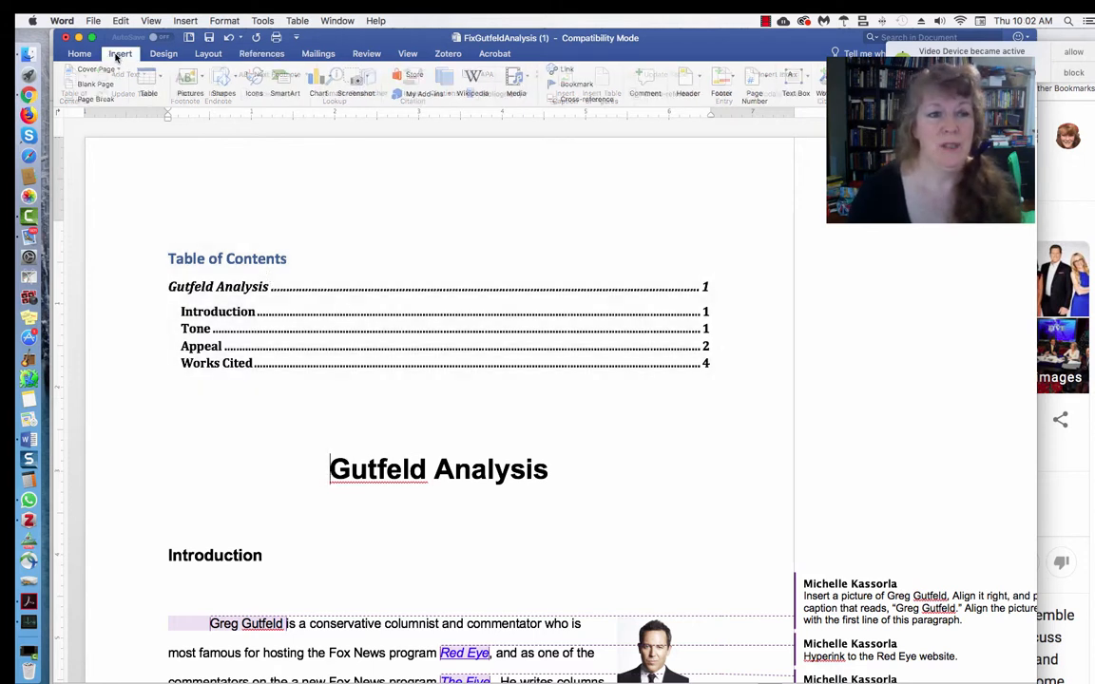
click(94, 99)
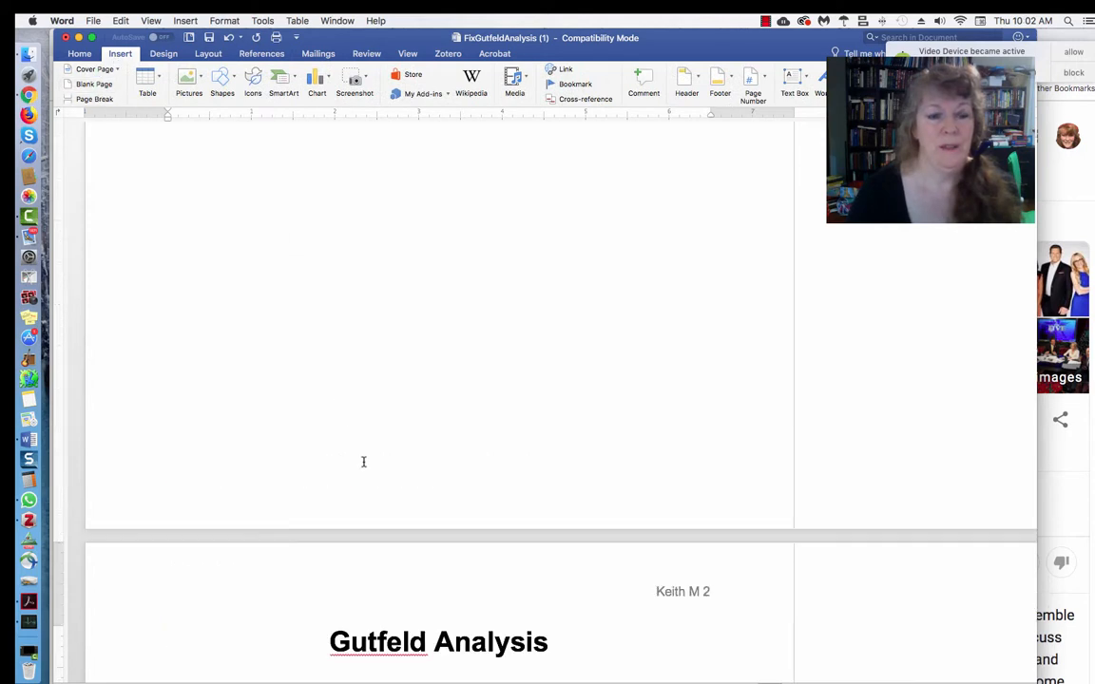
scroll(464, 557, down, 5)
scroll(476, 566, up, 8)
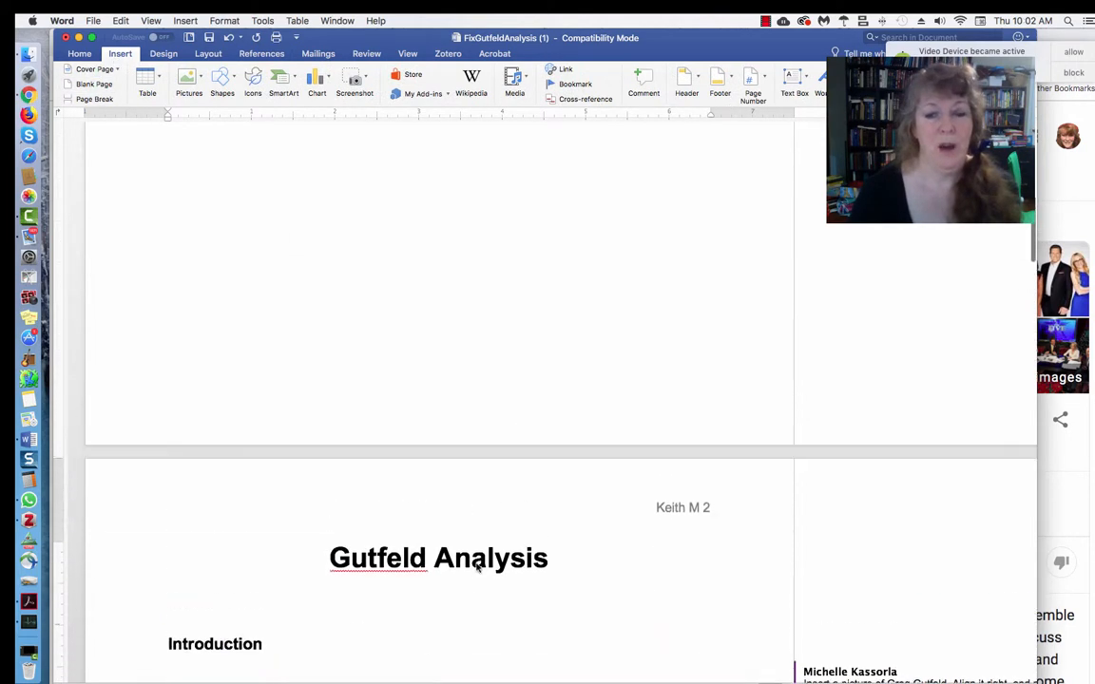
Update the table of contents above the "Gutfeld Analysis" title, refreshing its page numbers only
scroll(479, 555, up, 10)
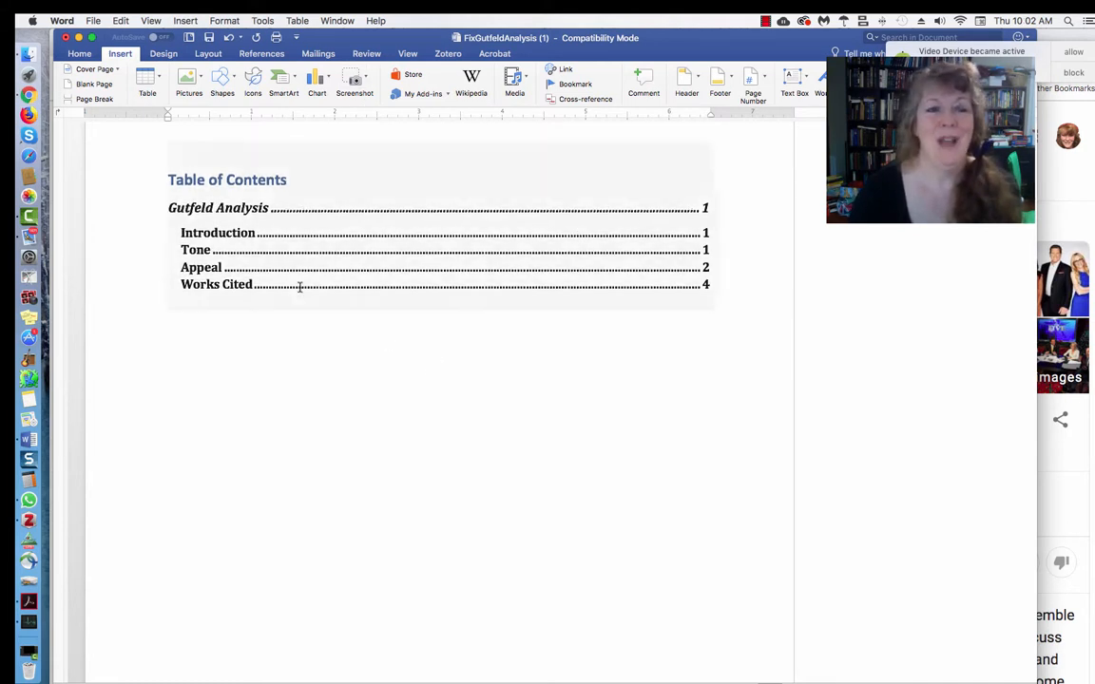
click(226, 180)
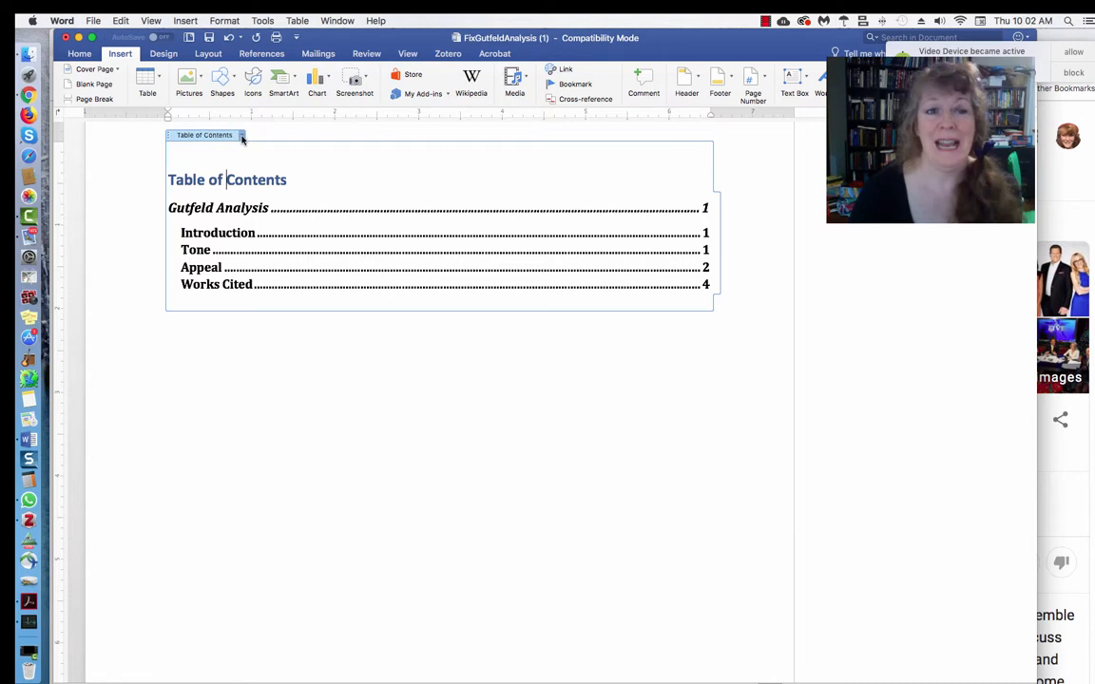
click(241, 136)
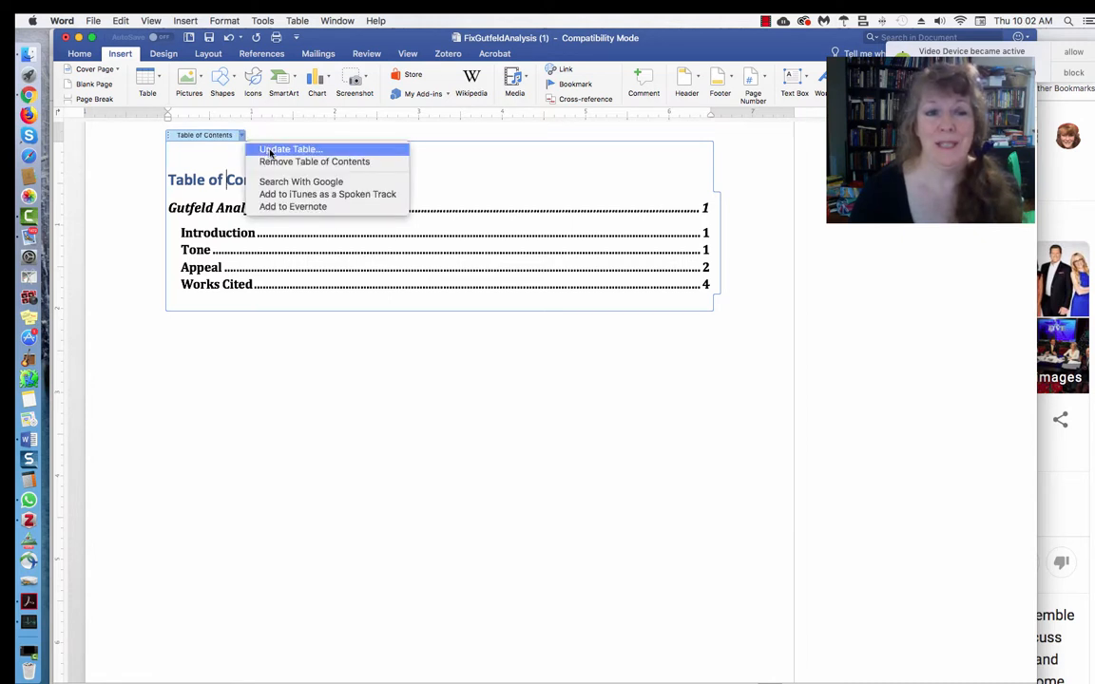
click(255, 149)
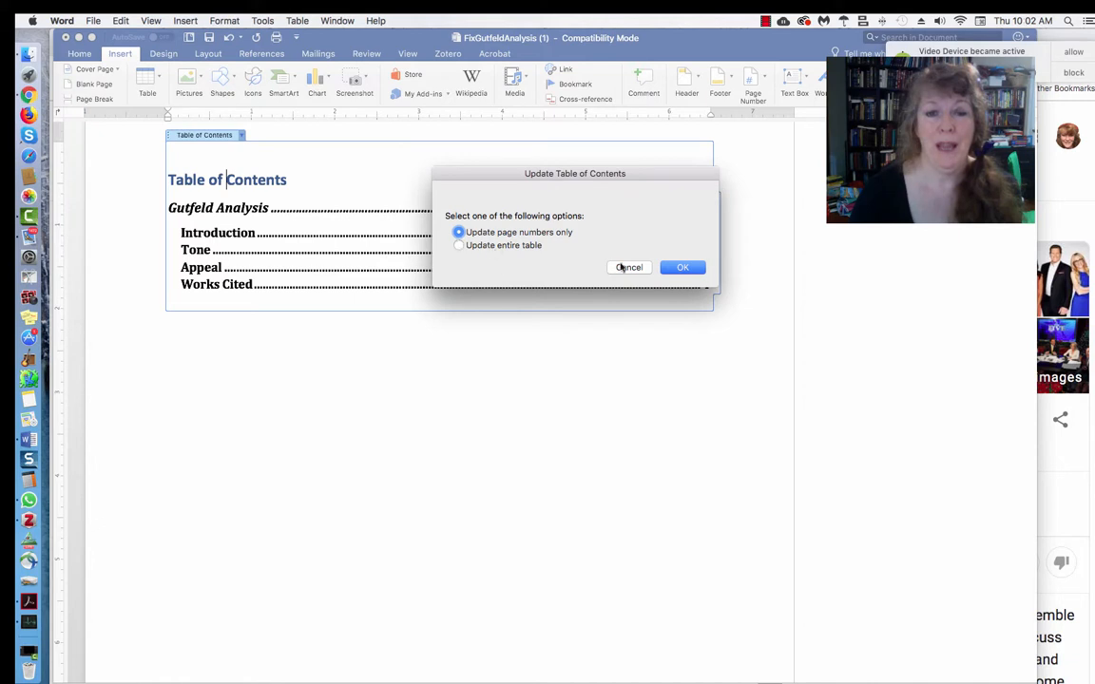
click(678, 269)
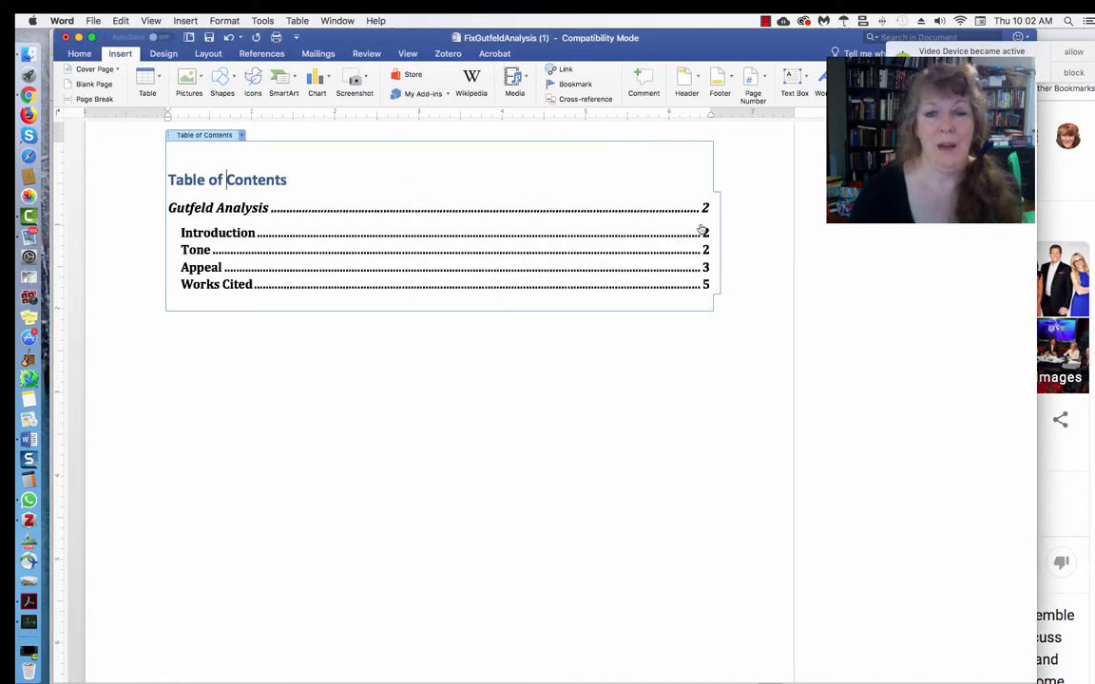
click(658, 404)
Delete all review comments in the document at once
scroll(670, 490, down, 1)
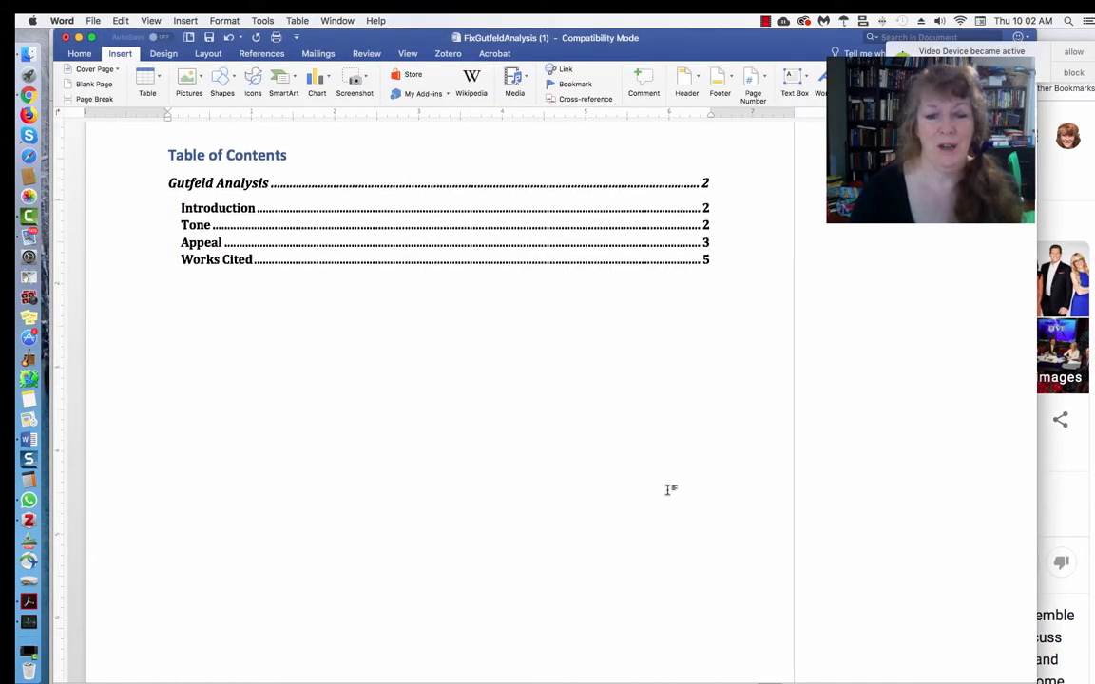
scroll(670, 490, down, 10)
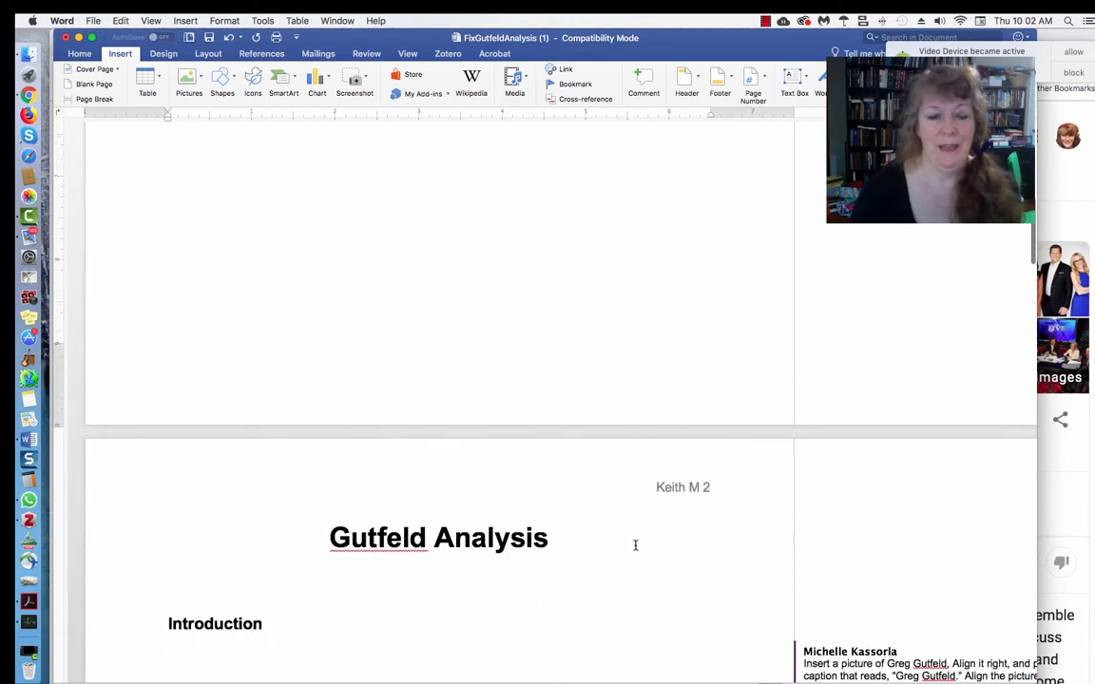
scroll(634, 545, down, 8)
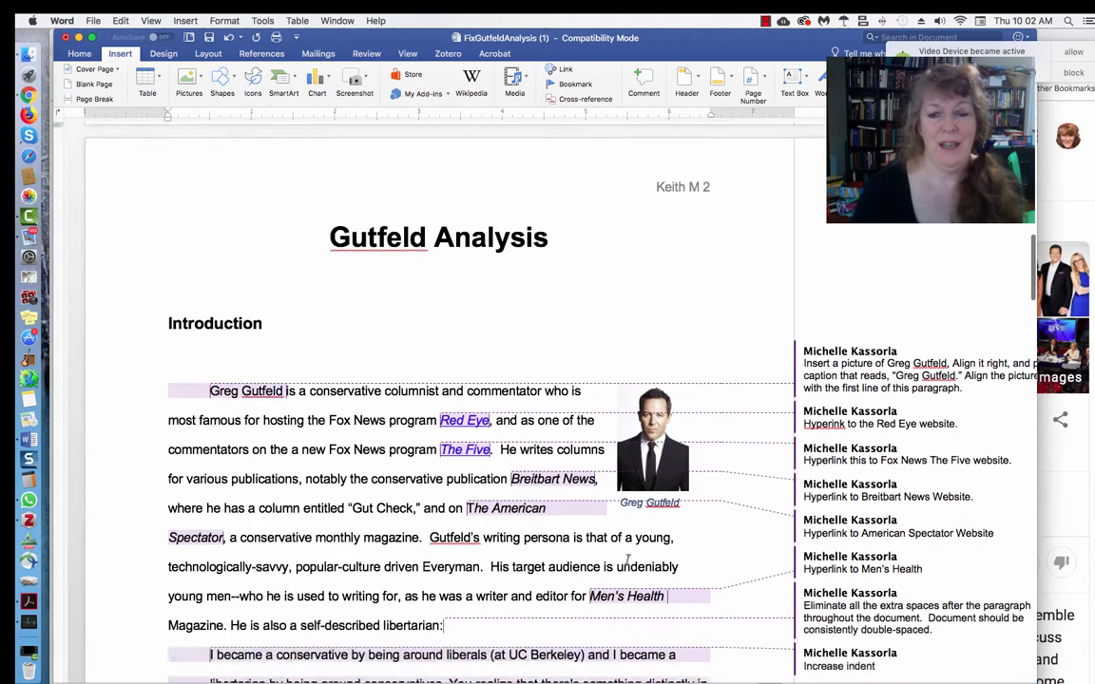
scroll(628, 561, down, 3)
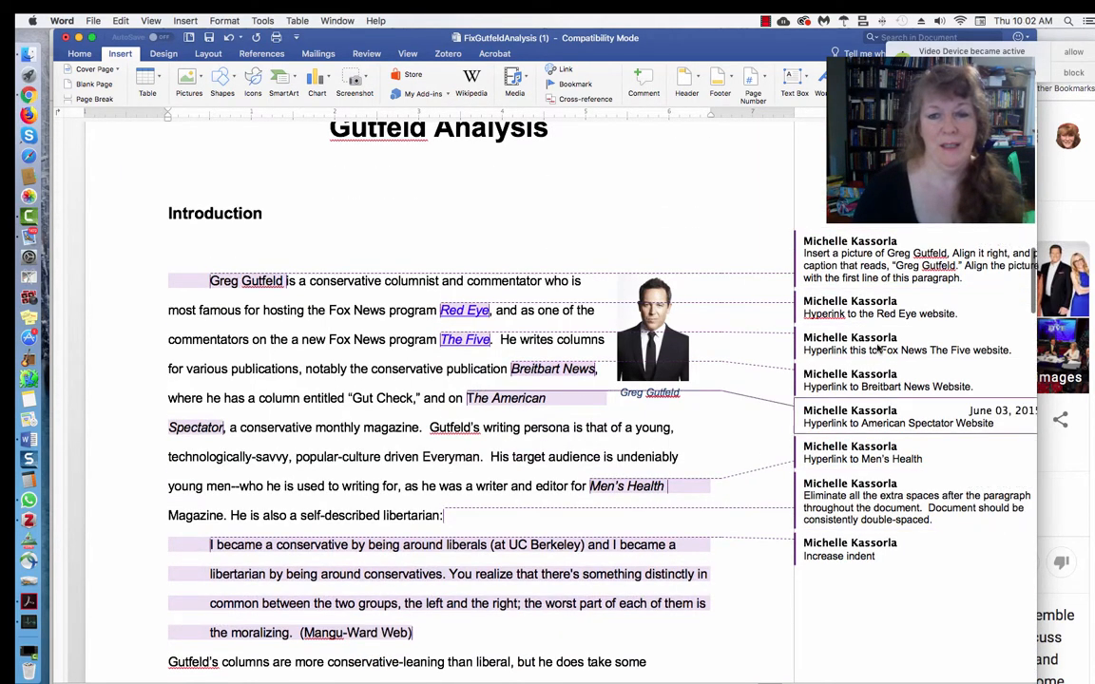
click(856, 258)
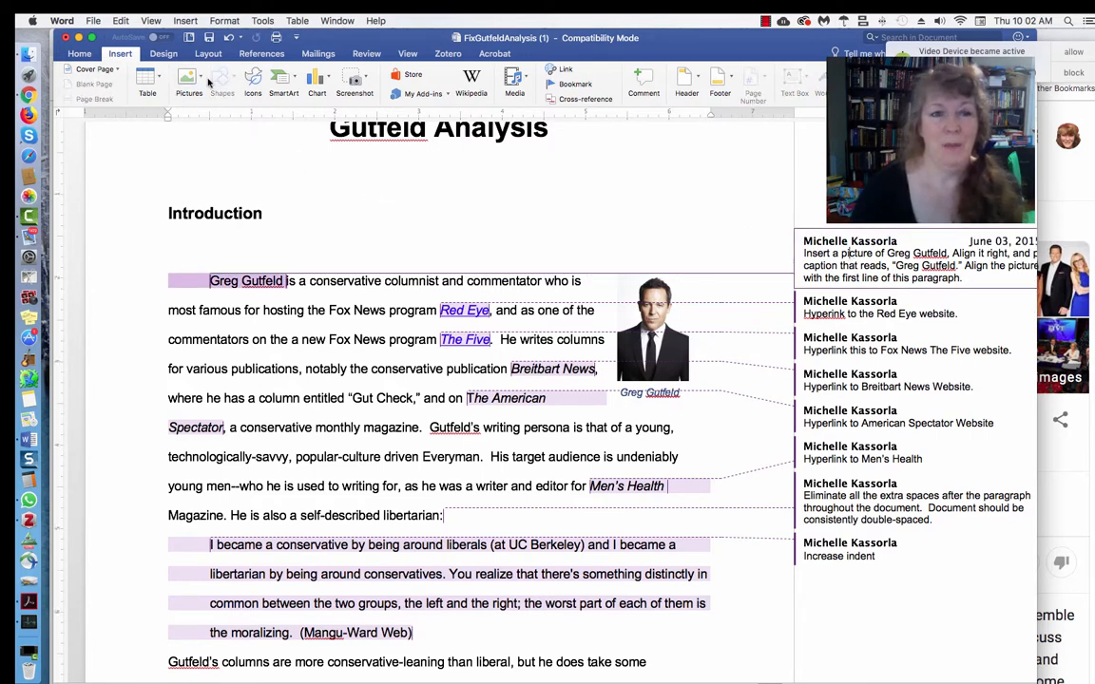
click(366, 54)
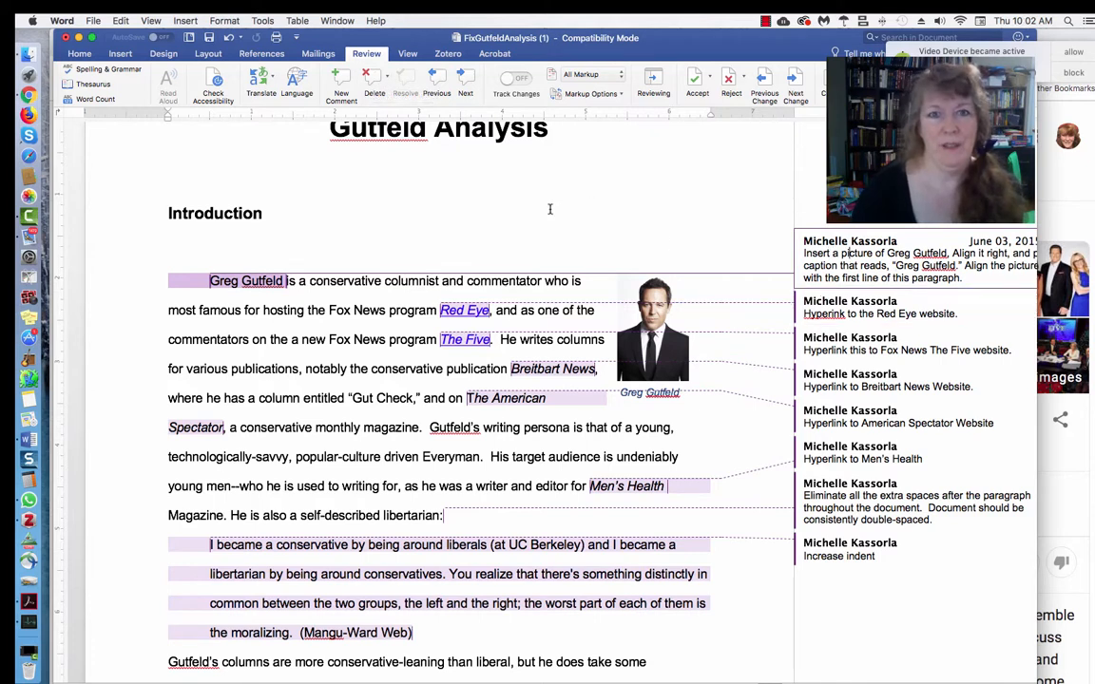
click(388, 78)
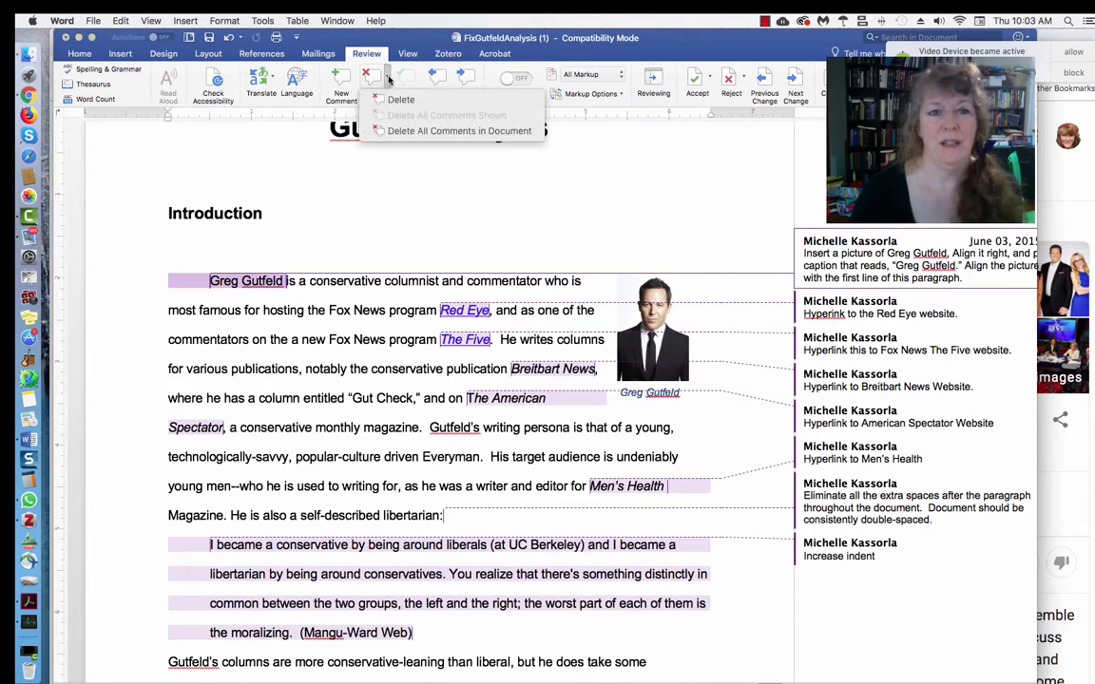
click(408, 132)
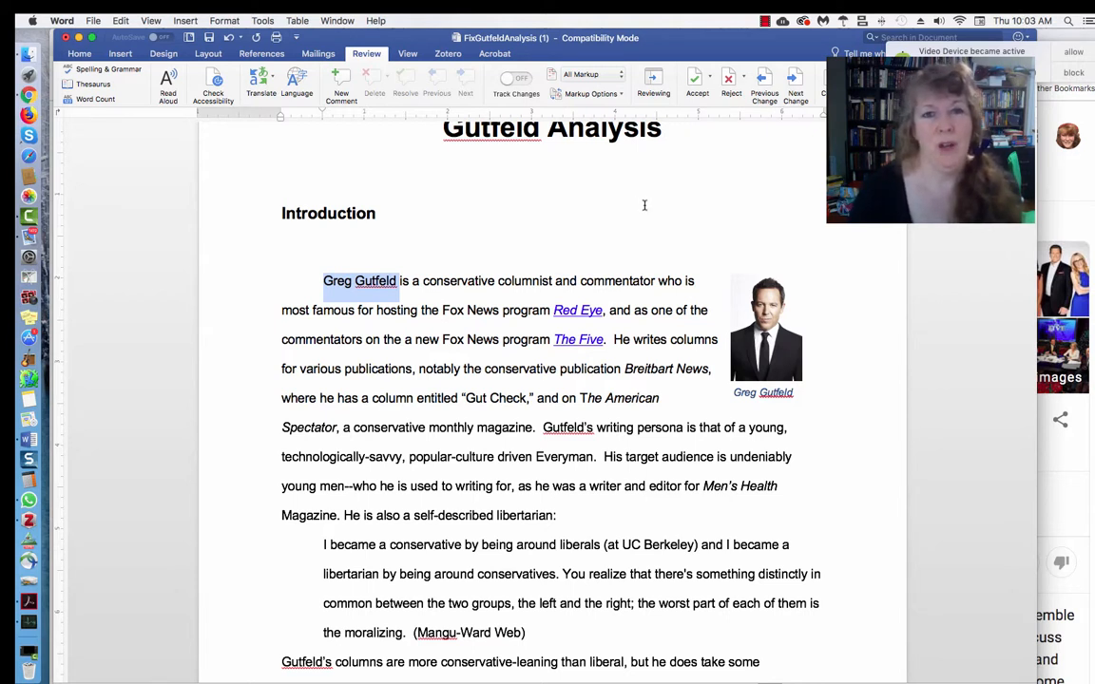
Look over the comment-free paper and save the document under its existing name
scroll(647, 249, down, 10)
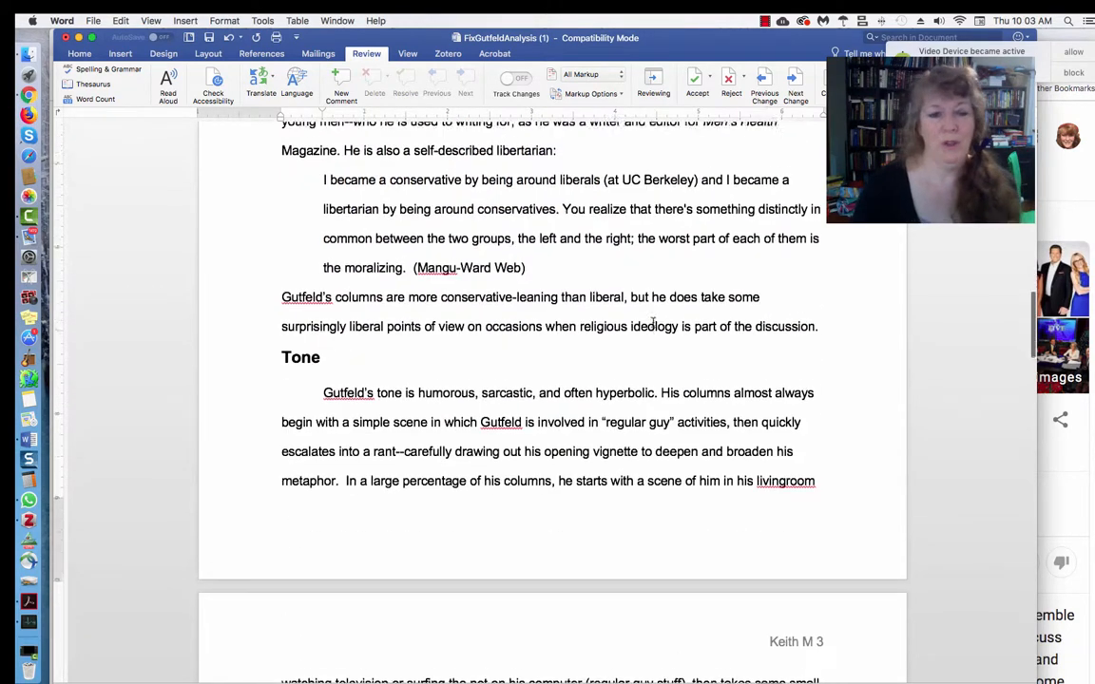
scroll(651, 323, up, 8)
scroll(651, 323, up, 6)
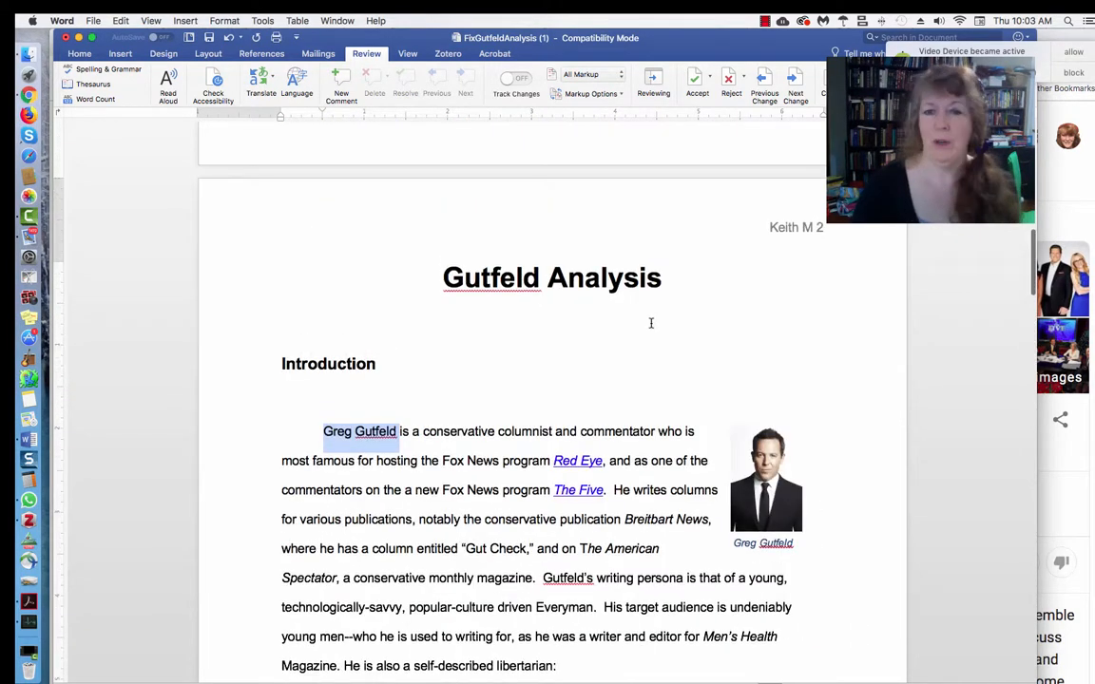
click(93, 20)
click(102, 107)
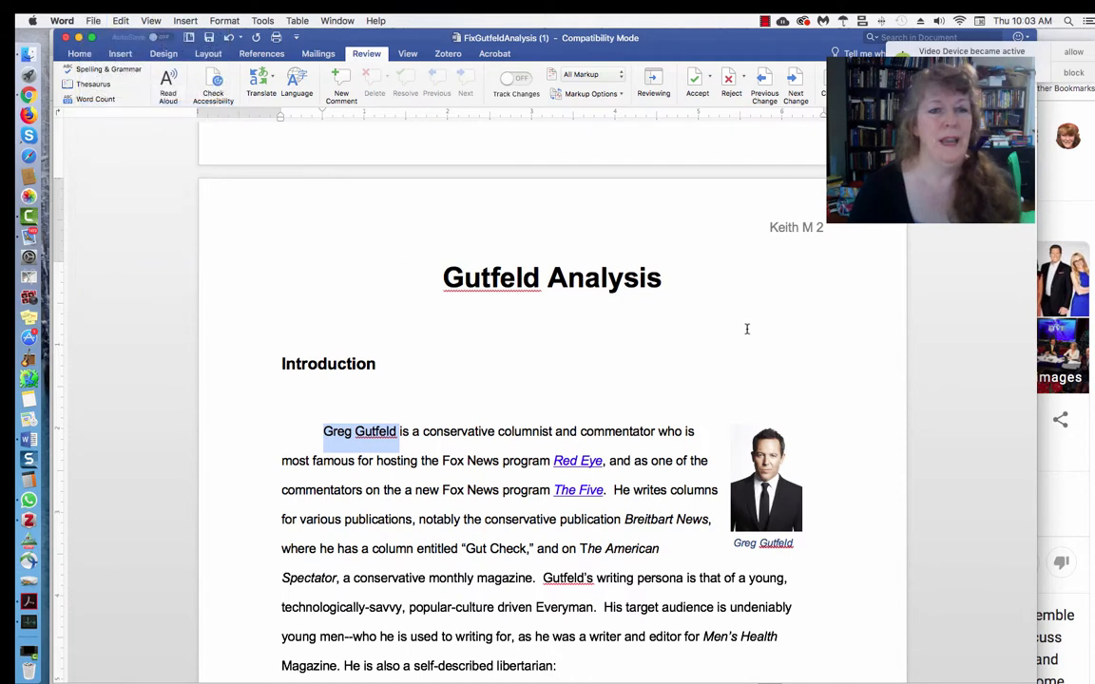